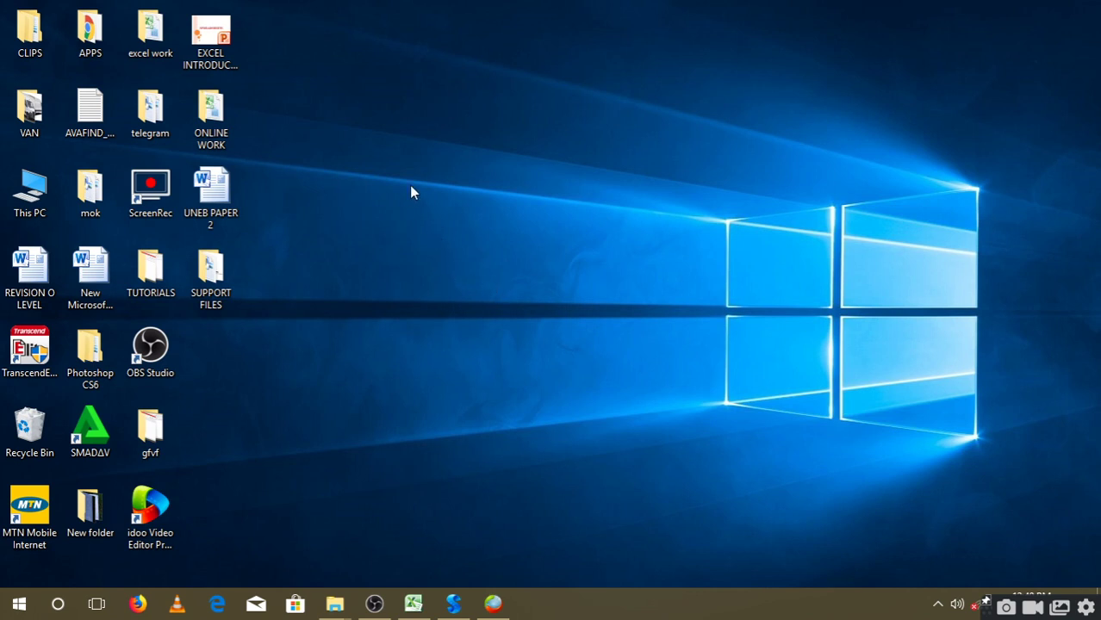
- Refresh the desktop twice, then open UNEB PAPER 2 and dismiss the activation notice
right_click(411, 192)
left_click(466, 234)
right_click(319, 226)
left_click(372, 271)
double_click(219, 200)
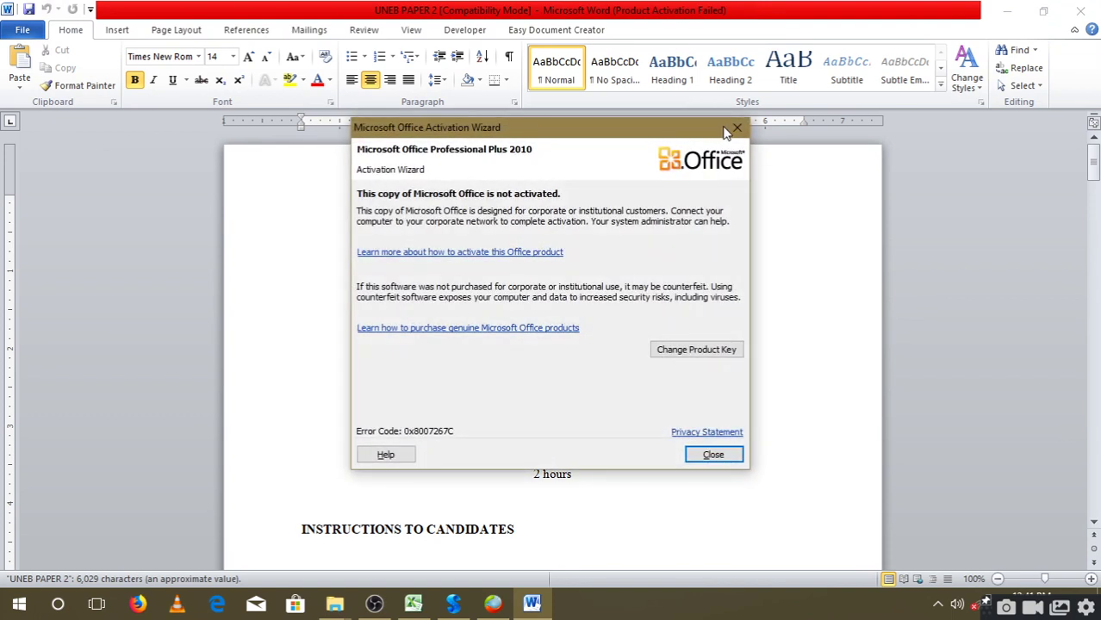
left_click(733, 129)
- Make the paragraph about the SUPPORT FILES folder bold
scroll(569, 312, "down", 2)
scroll(568, 312, "down", 2)
scroll(567, 311, "up", 2)
scroll(568, 312, "down", 4)
scroll(567, 308, "up", 1, "ctrl")
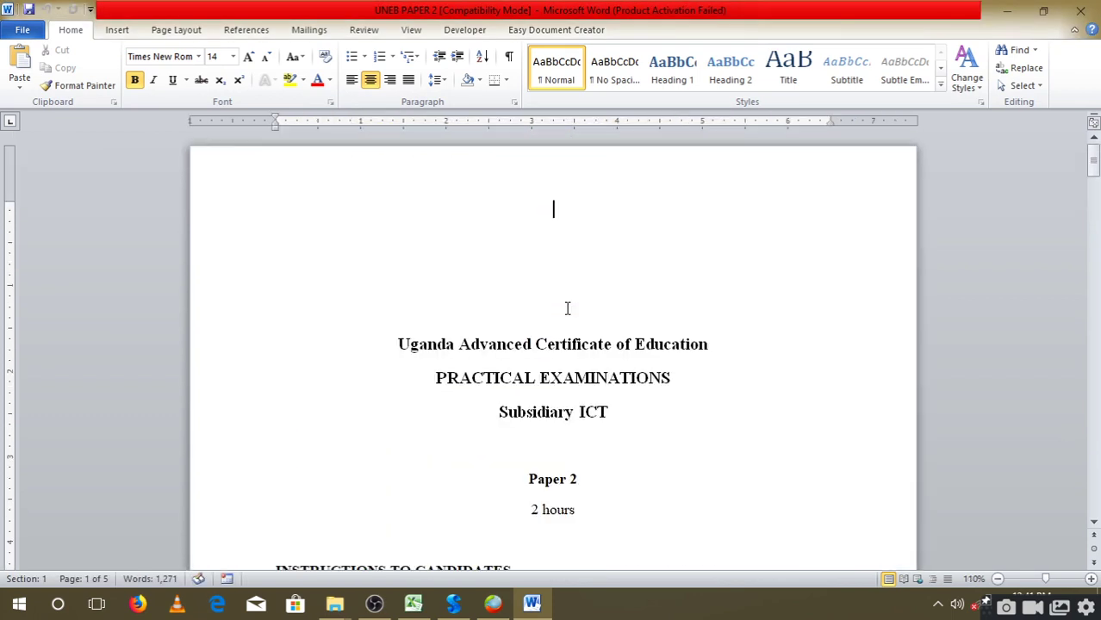
scroll(567, 308, "up", 3, "ctrl")
scroll(568, 306, "down", 5)
scroll(567, 305, "down", 5)
scroll(566, 302, "down", 1)
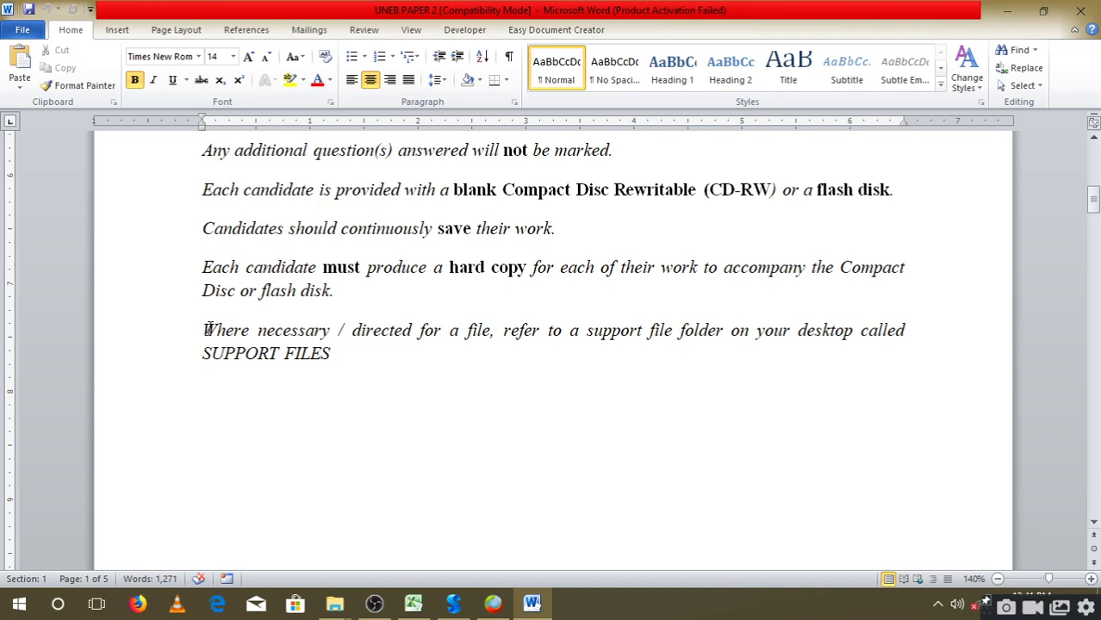
left_click_drag(208, 330, 354, 358)
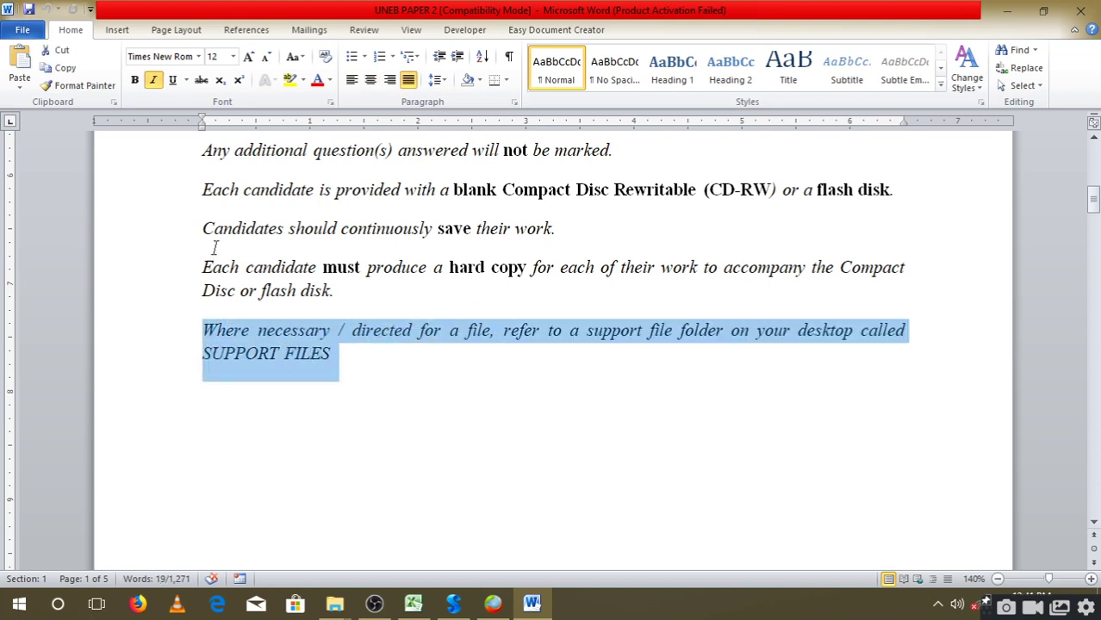
key("ctrl+b")
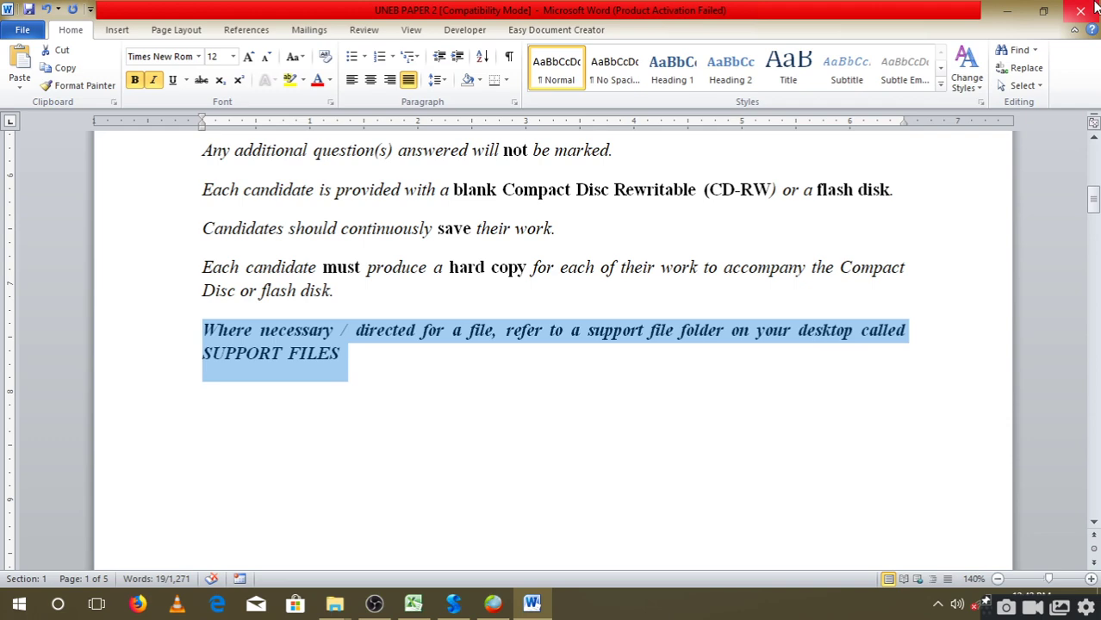
- Minimize Word, browse the 31 items in SUPPORT FILES, then close the folder
left_click(1004, 11)
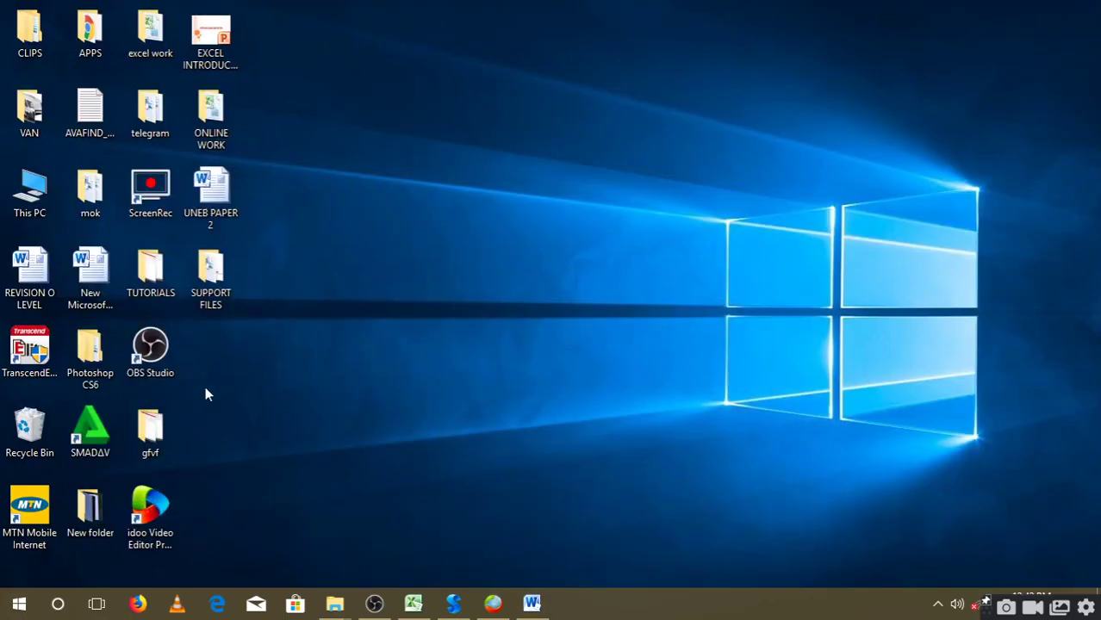
left_click(221, 276)
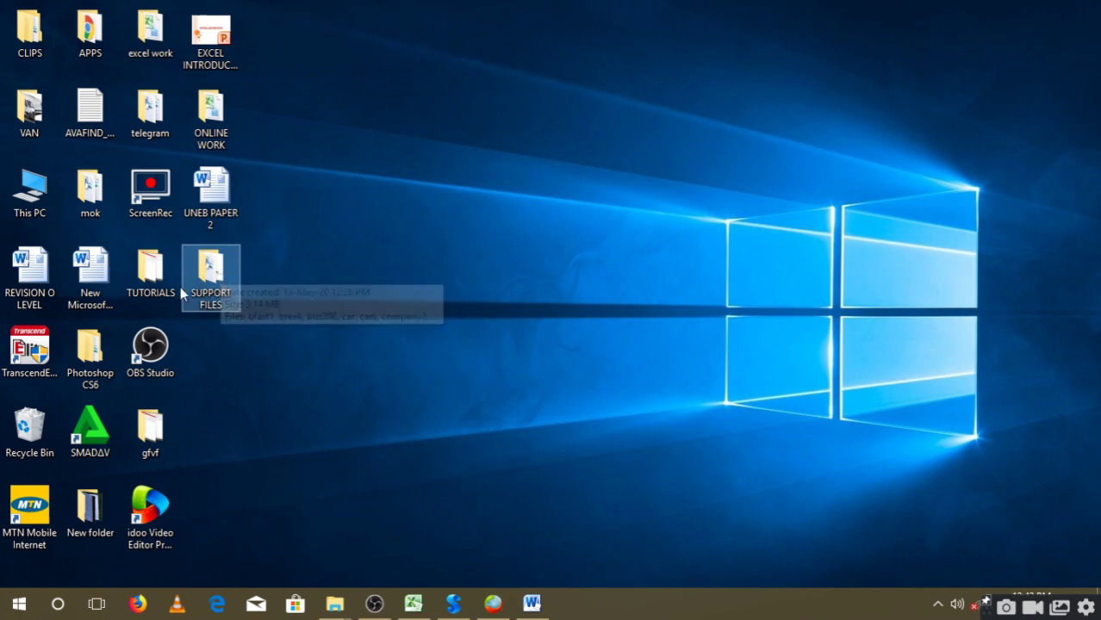
double_click(211, 272)
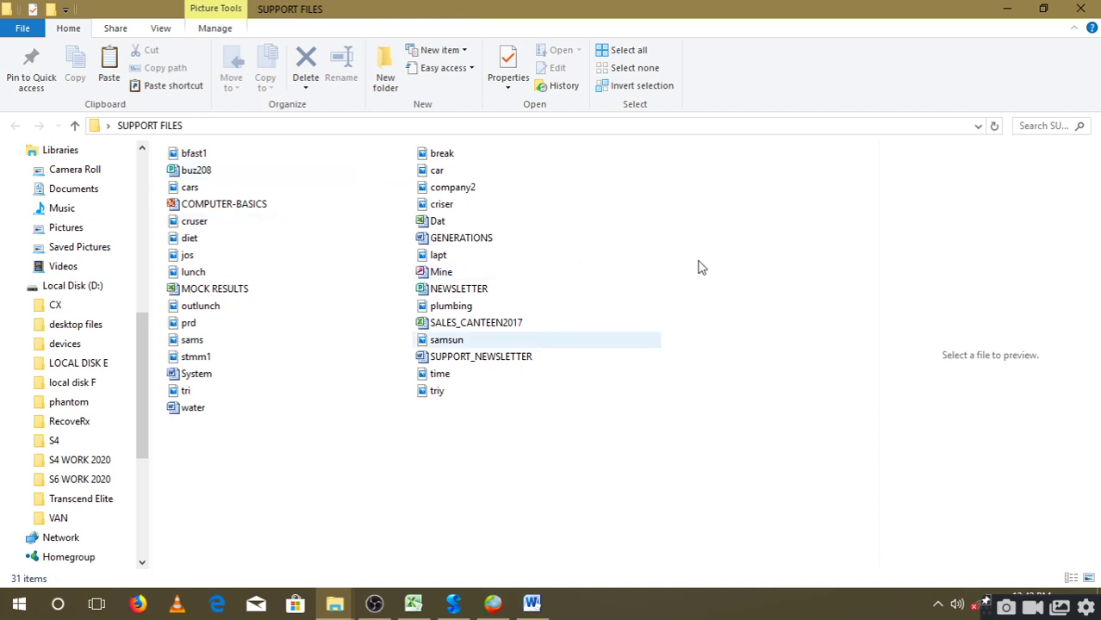
left_click(1089, 7)
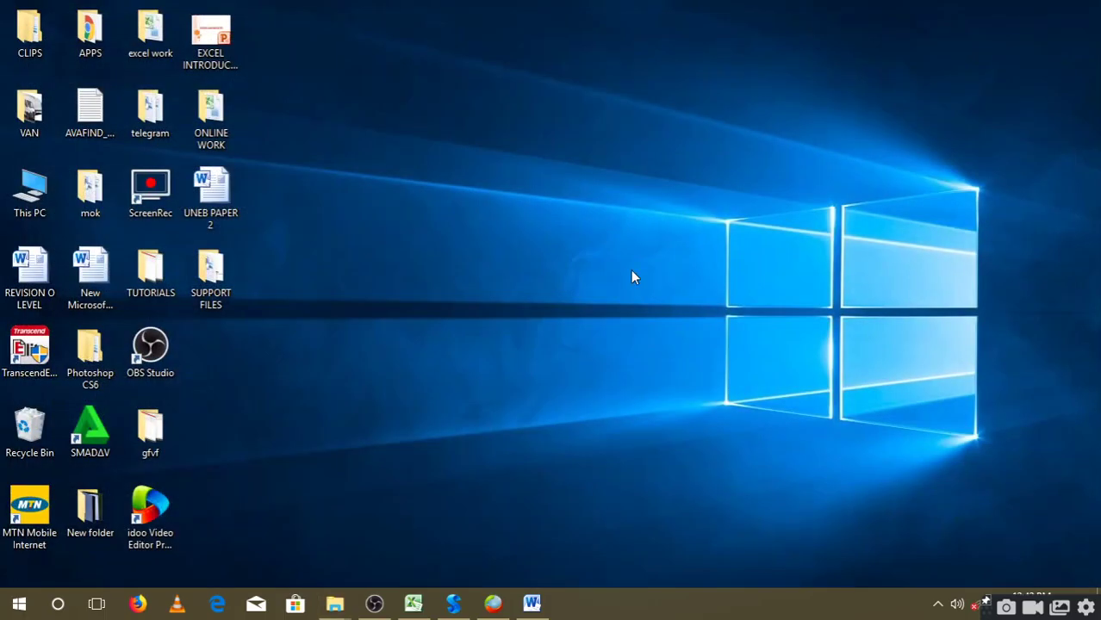
- Select the UNEB PAPER 2 and SUPPORT FILES icons on the desktop
left_click(209, 197)
left_click(217, 284)
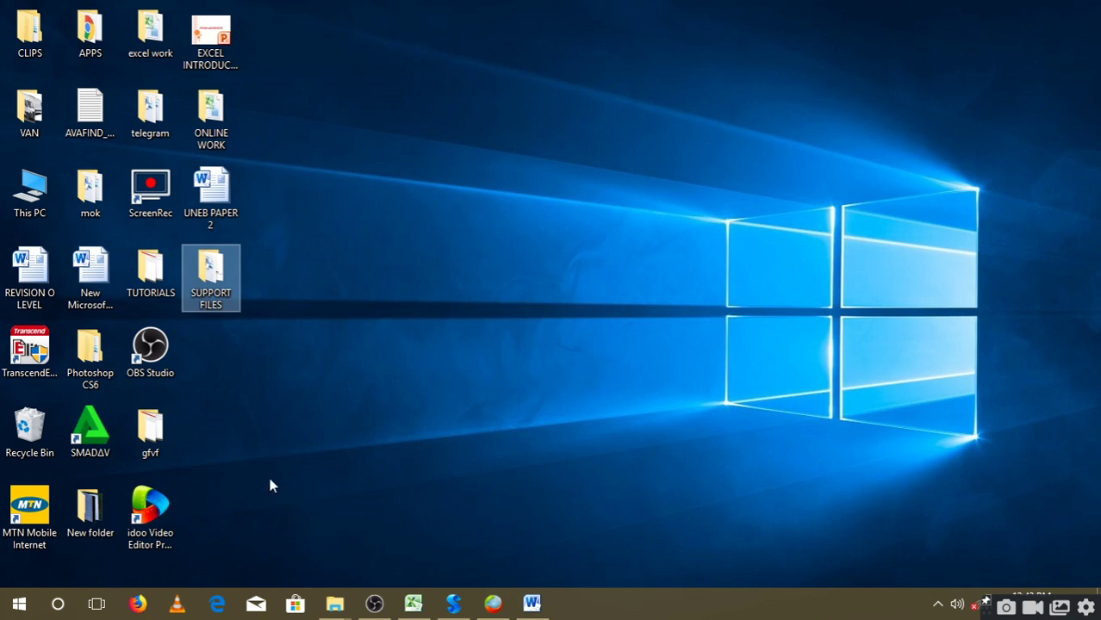
right_click(330, 462)
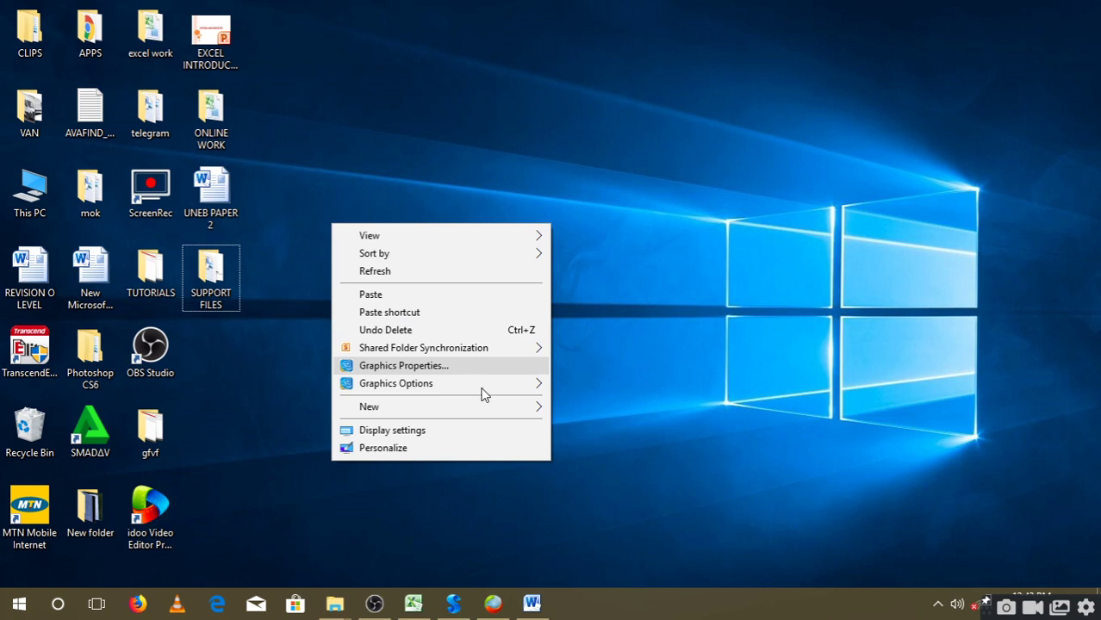
mouse_move(439, 407)
left_click(626, 209)
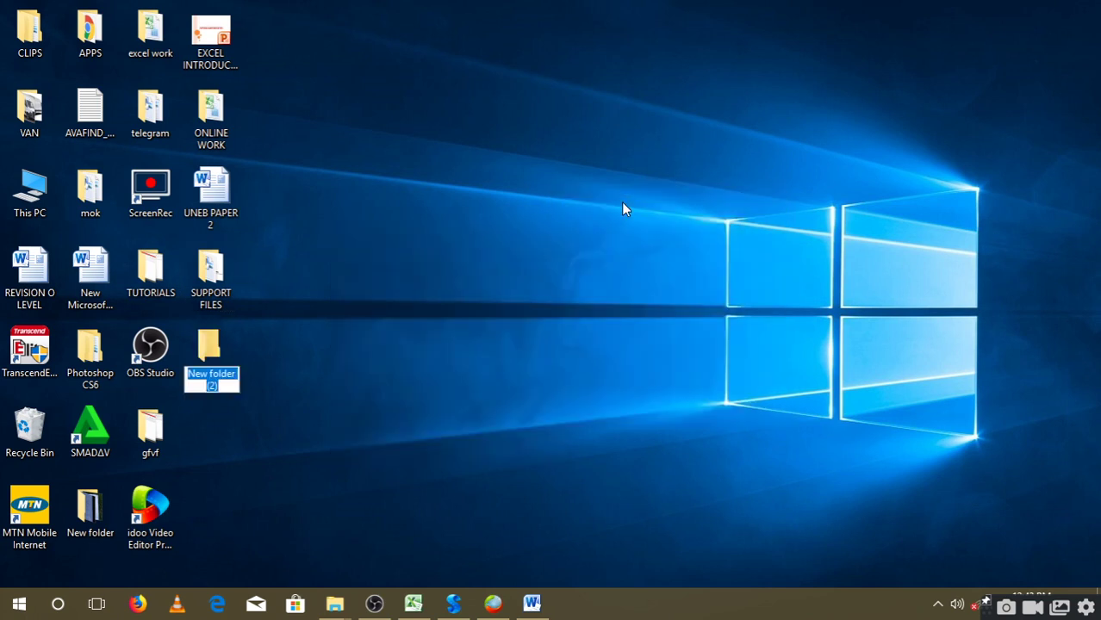
type("MA")
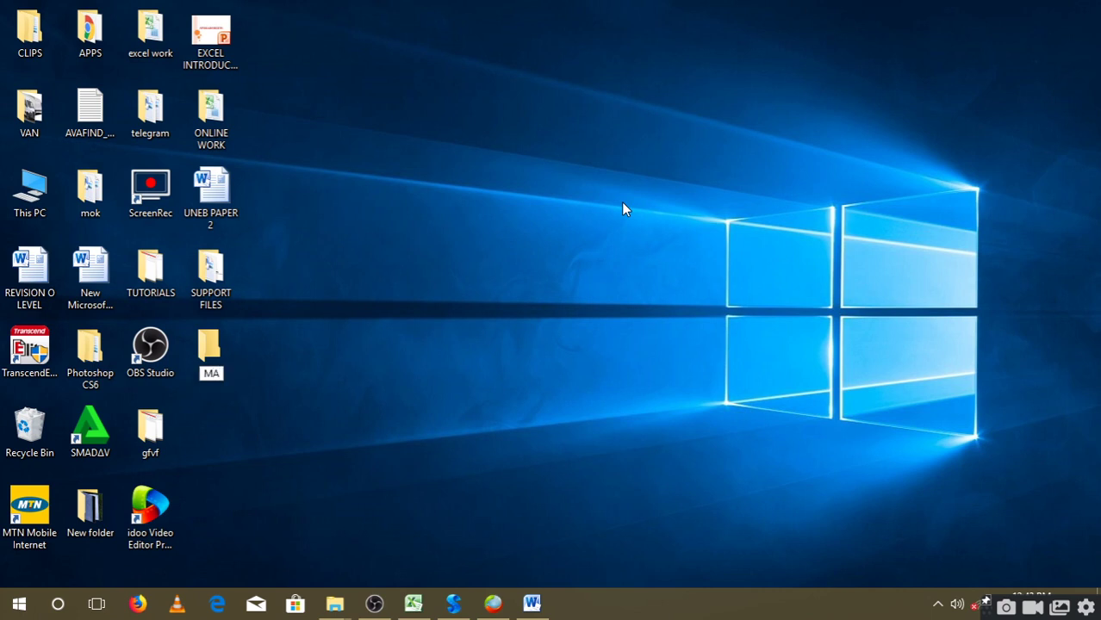
type("FABI JOESE")
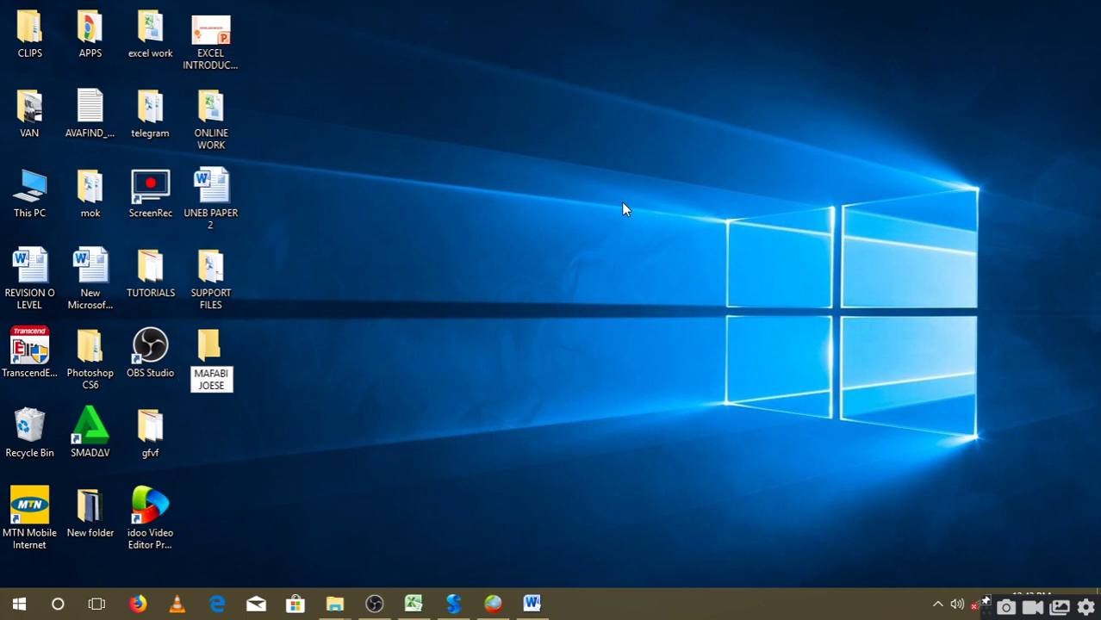
key("BackSpace")
key("BackSpace")
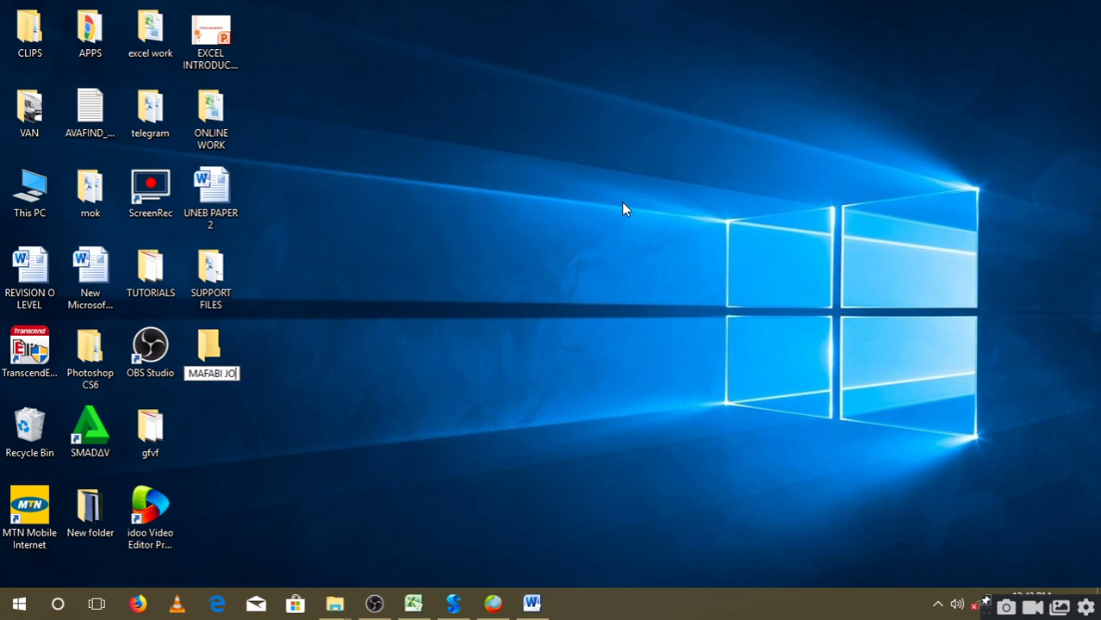
type("SEPH")
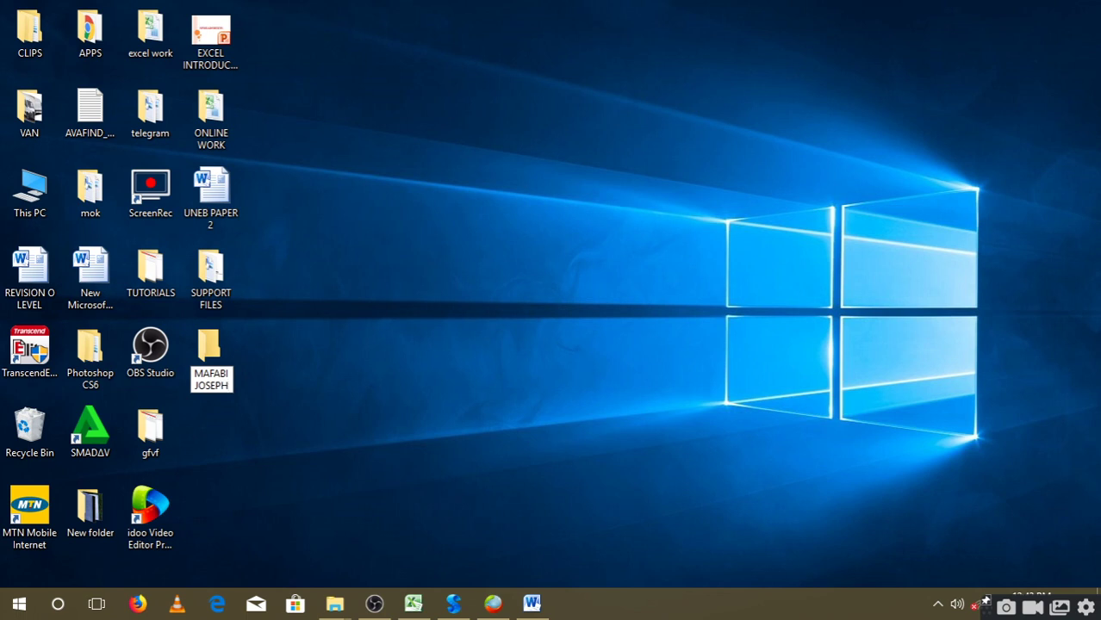
type(" 509")
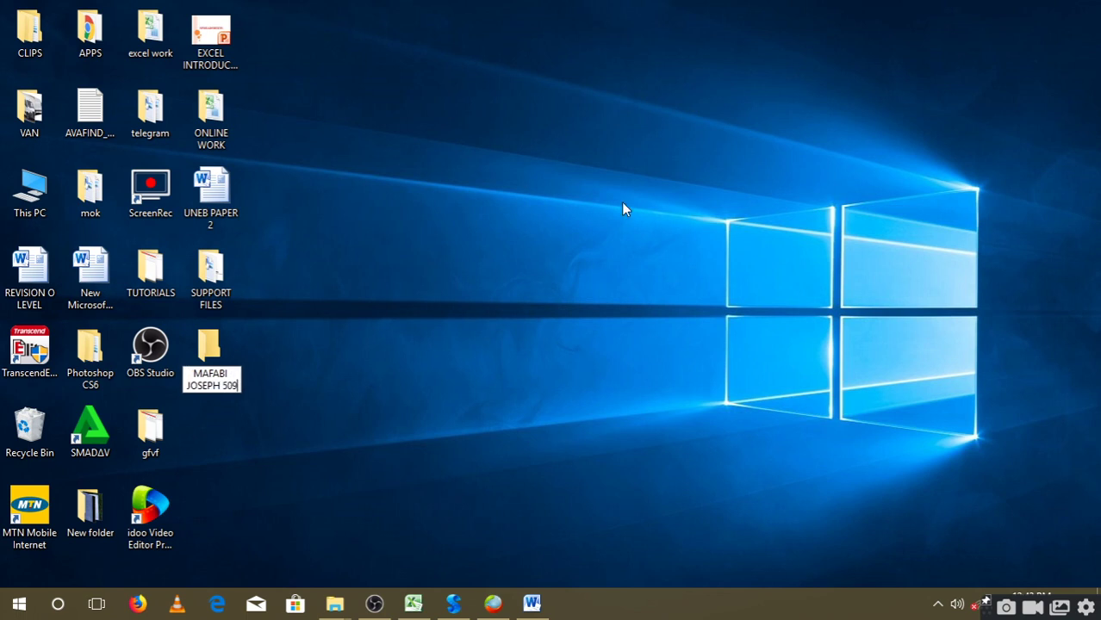
key("Return")
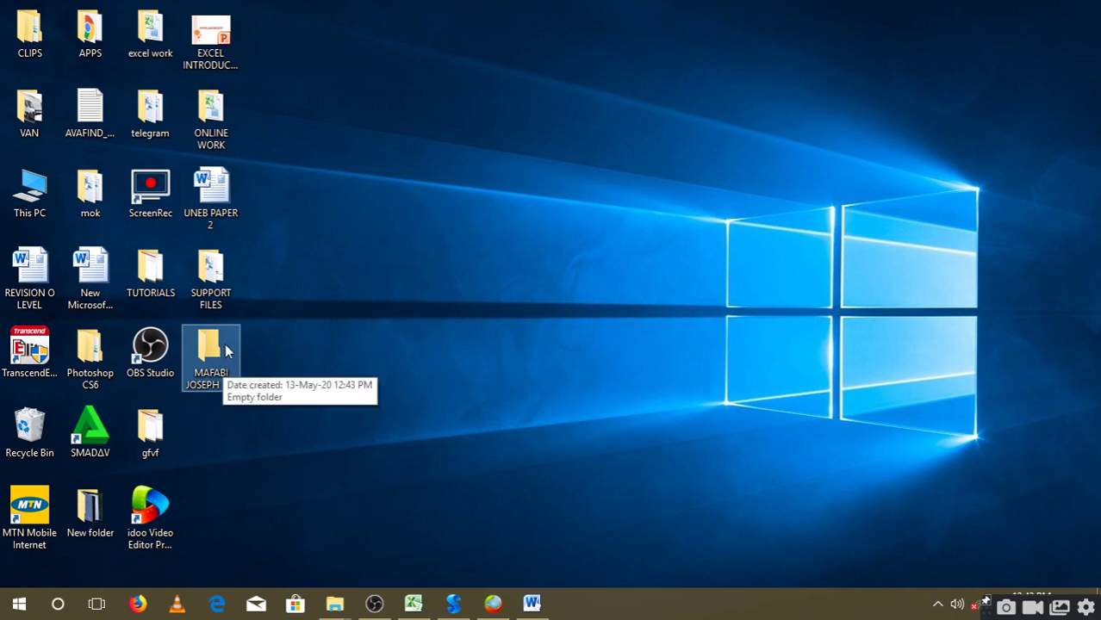
- Bring the exam paper back and find question 1 about loading the water file
double_click(211, 188)
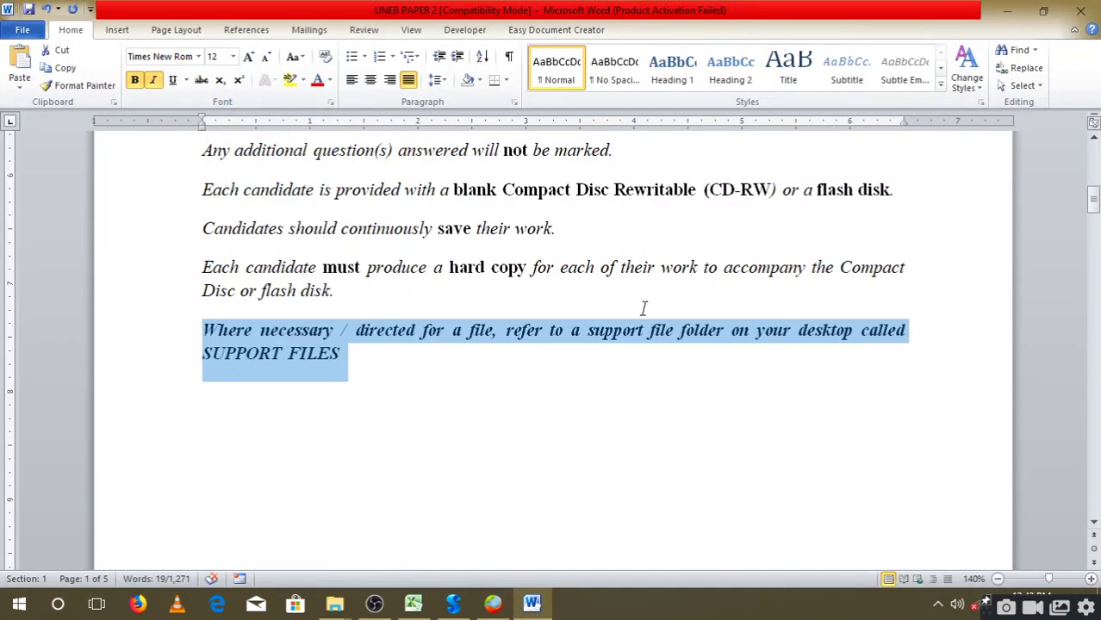
left_click(467, 419)
scroll(425, 459, "down", 2)
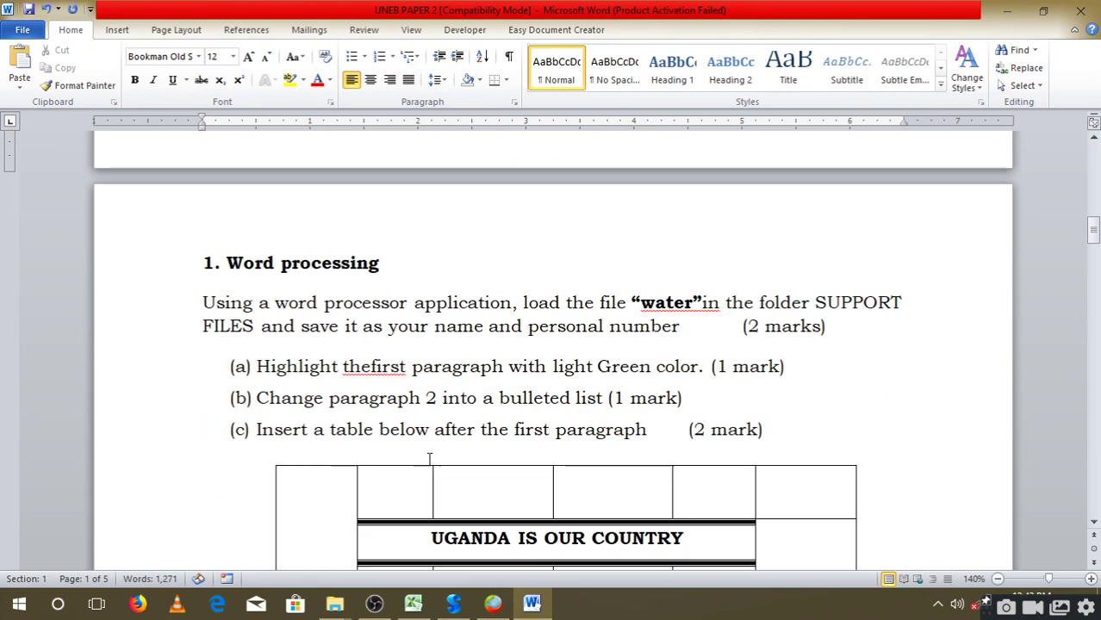
scroll(429, 459, "down", 1)
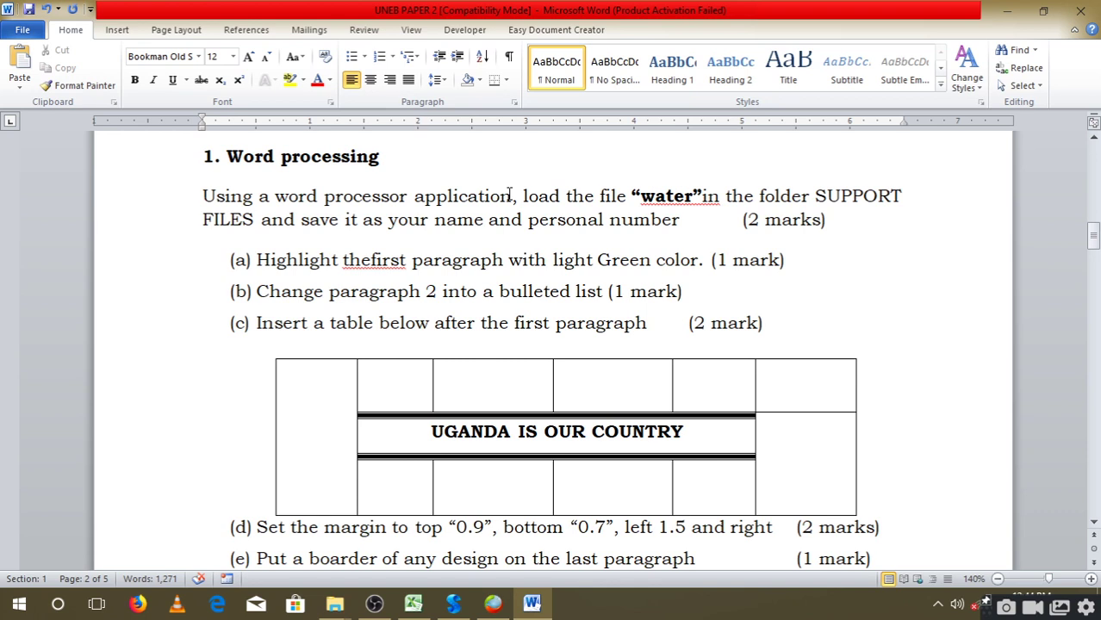
left_click_drag(519, 196, 559, 196)
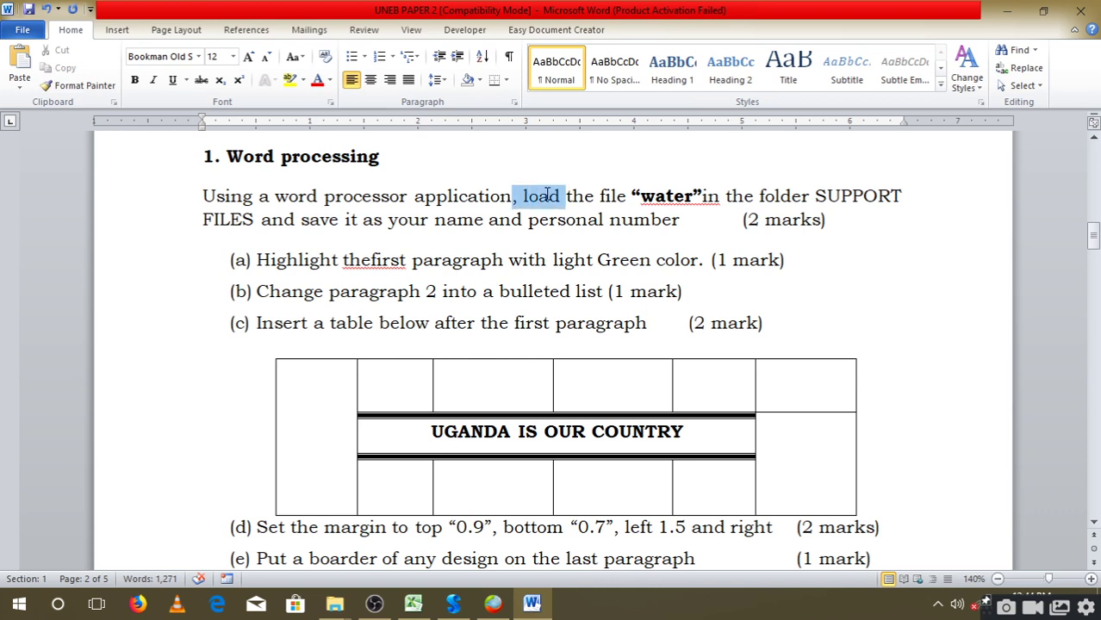
left_click(533, 221)
scroll(536, 244, "up", 2)
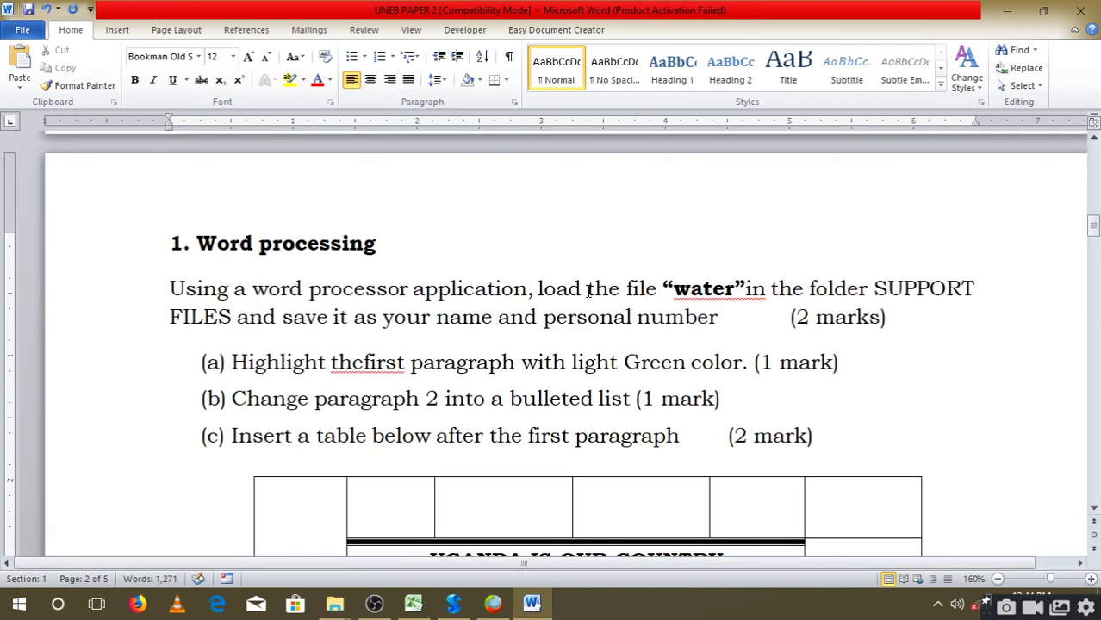
left_click_drag(583, 289, 537, 288)
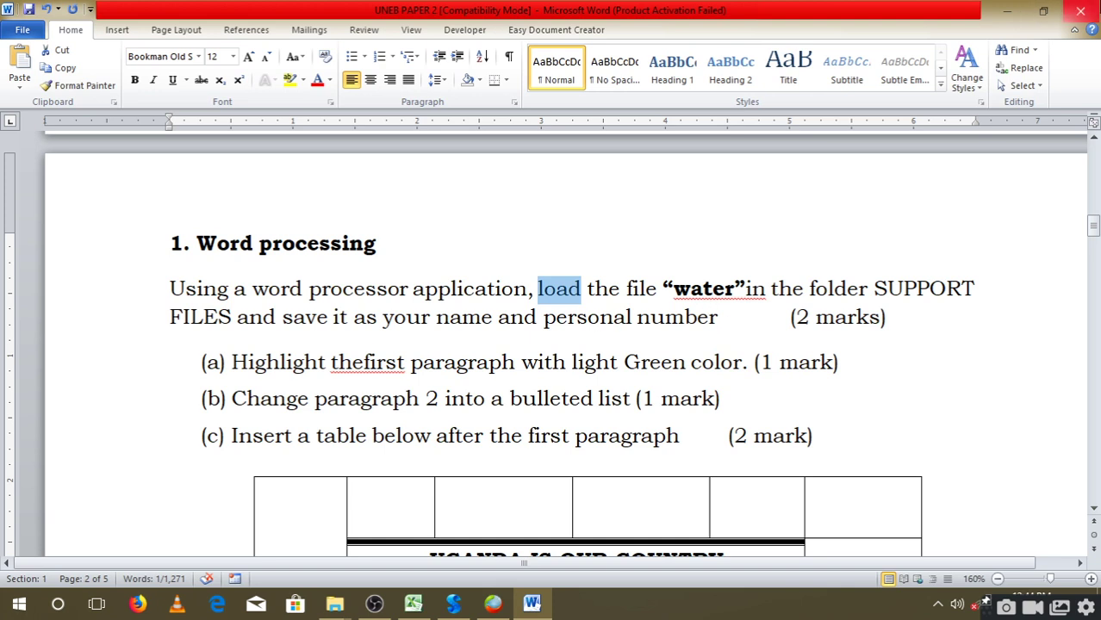
left_click(729, 286)
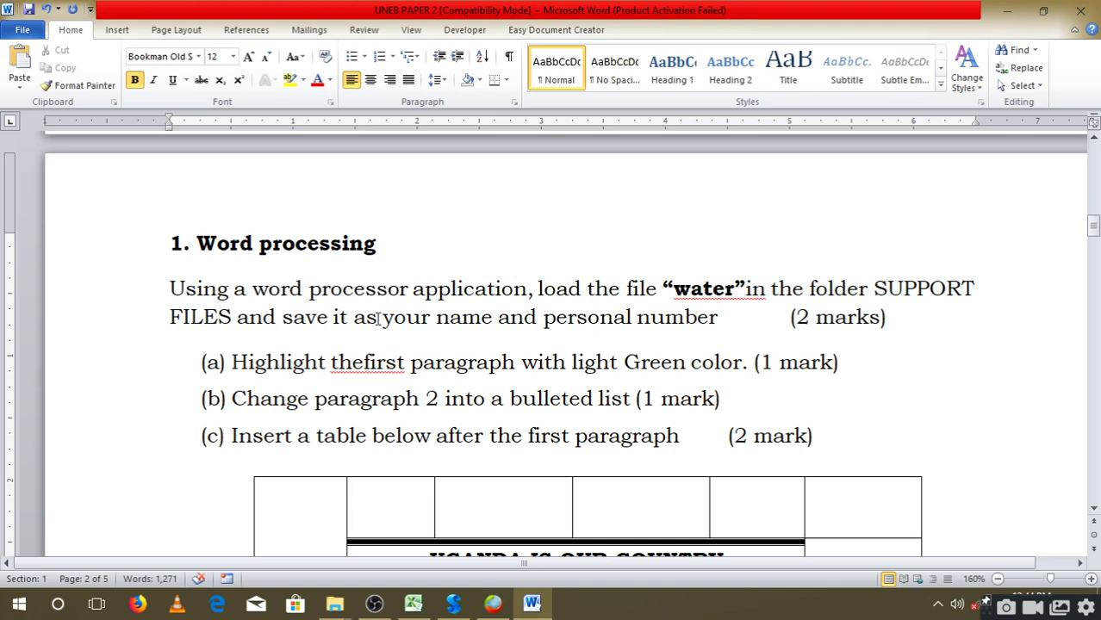
- Copy the water document from the SUPPORT FILES folder, then minimize that window
left_click(1012, 4)
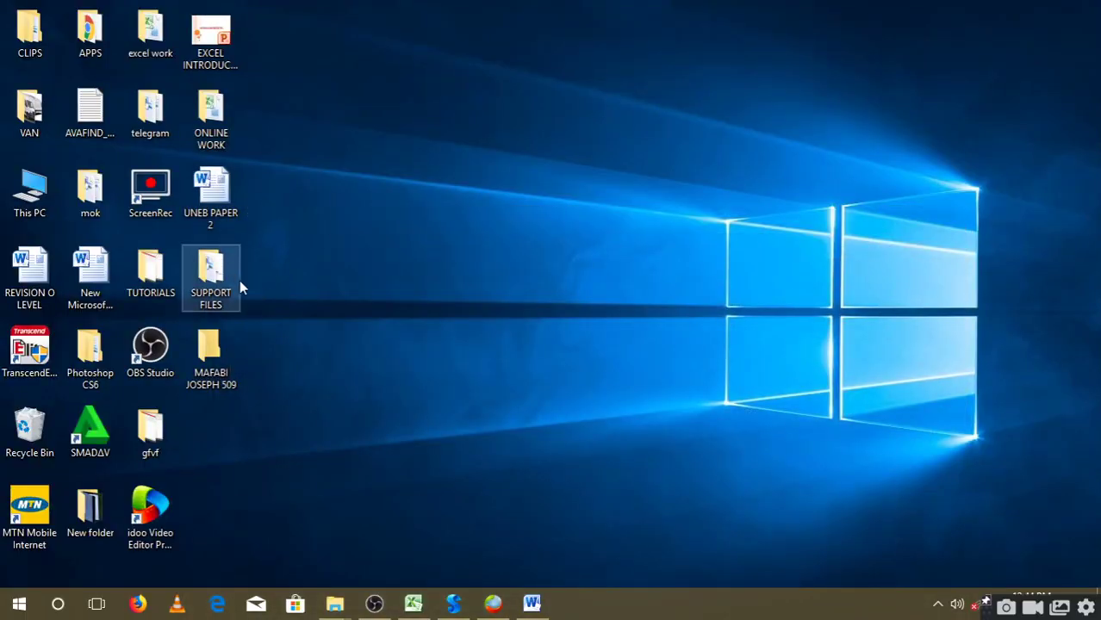
double_click(216, 269)
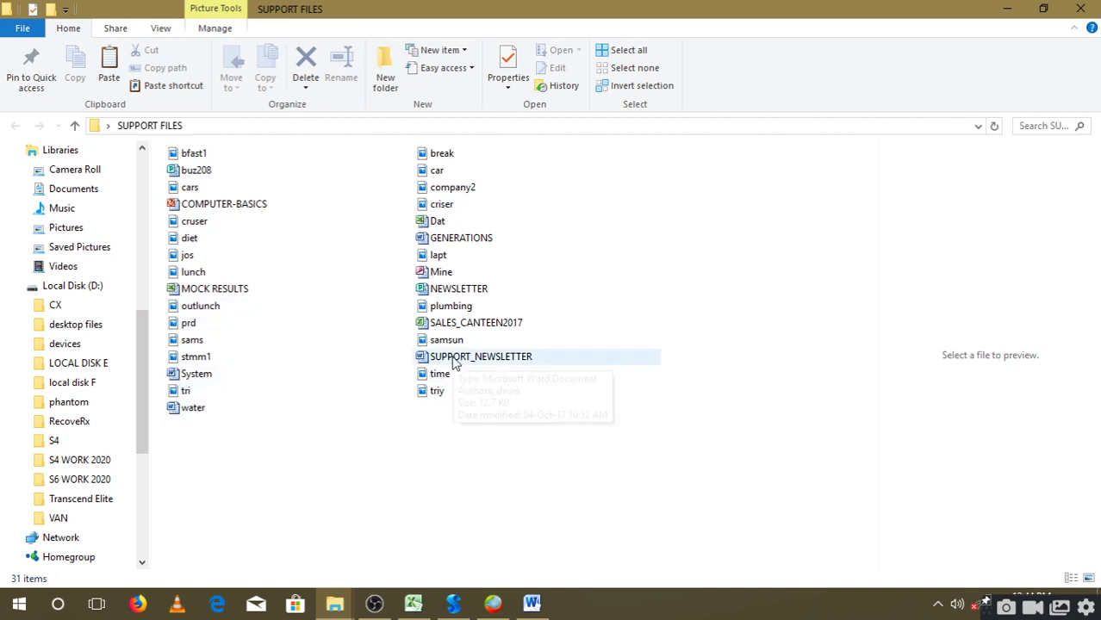
left_click(204, 413)
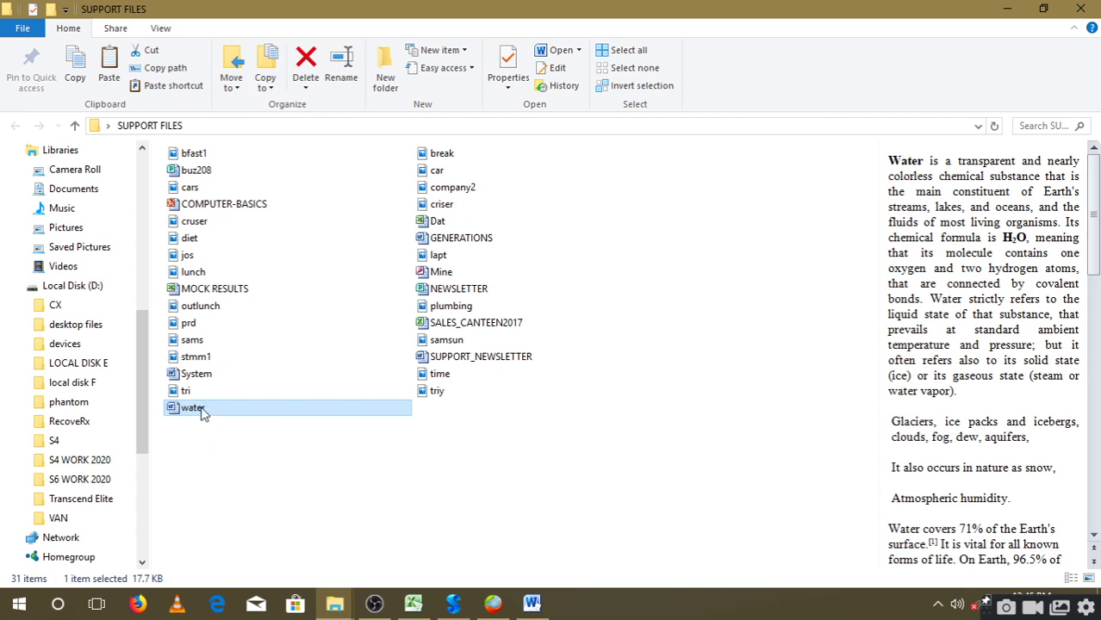
right_click(203, 413)
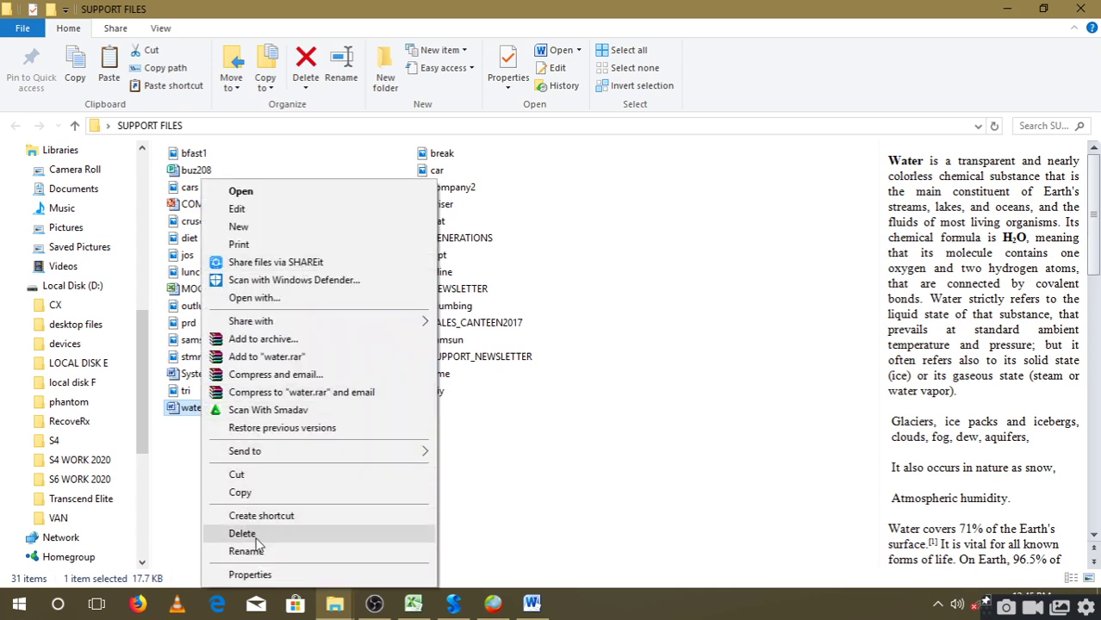
left_click(251, 491)
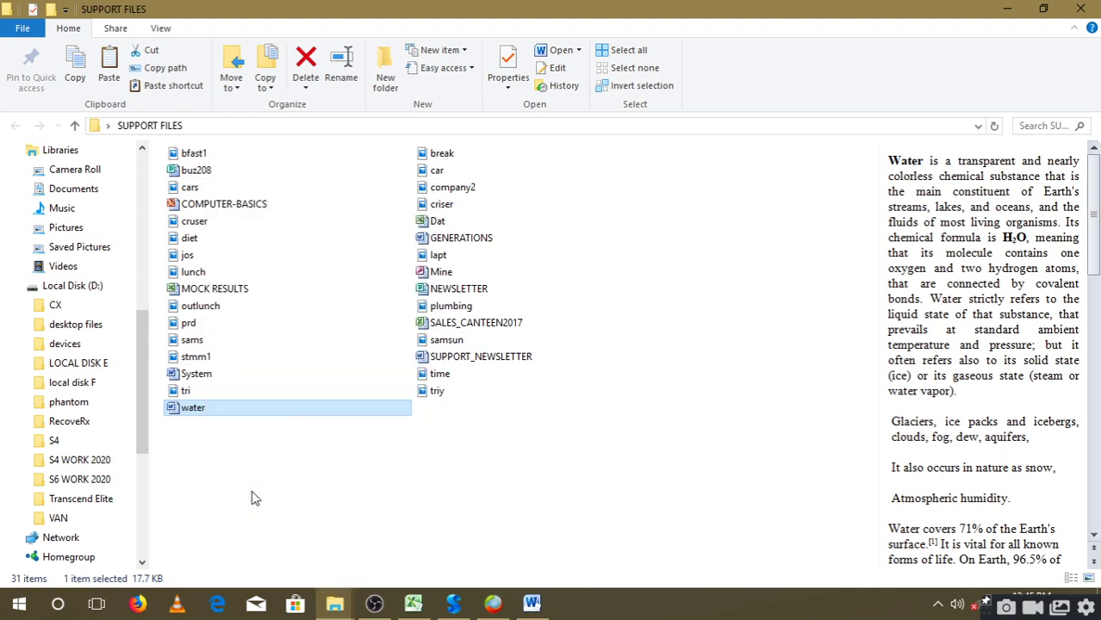
left_click(1005, 8)
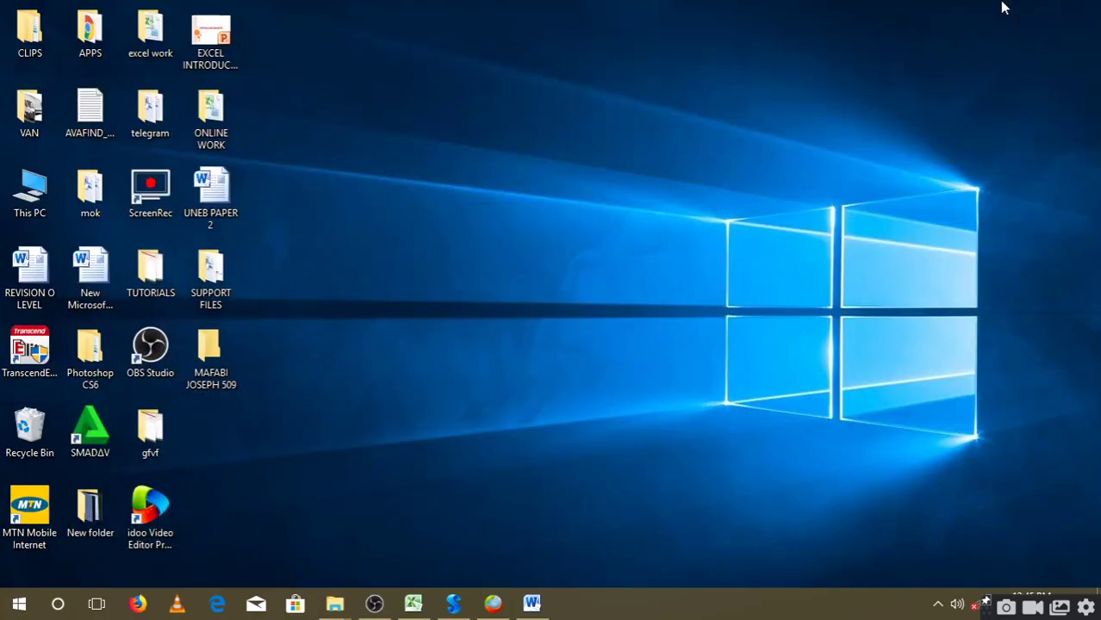
double_click(213, 353)
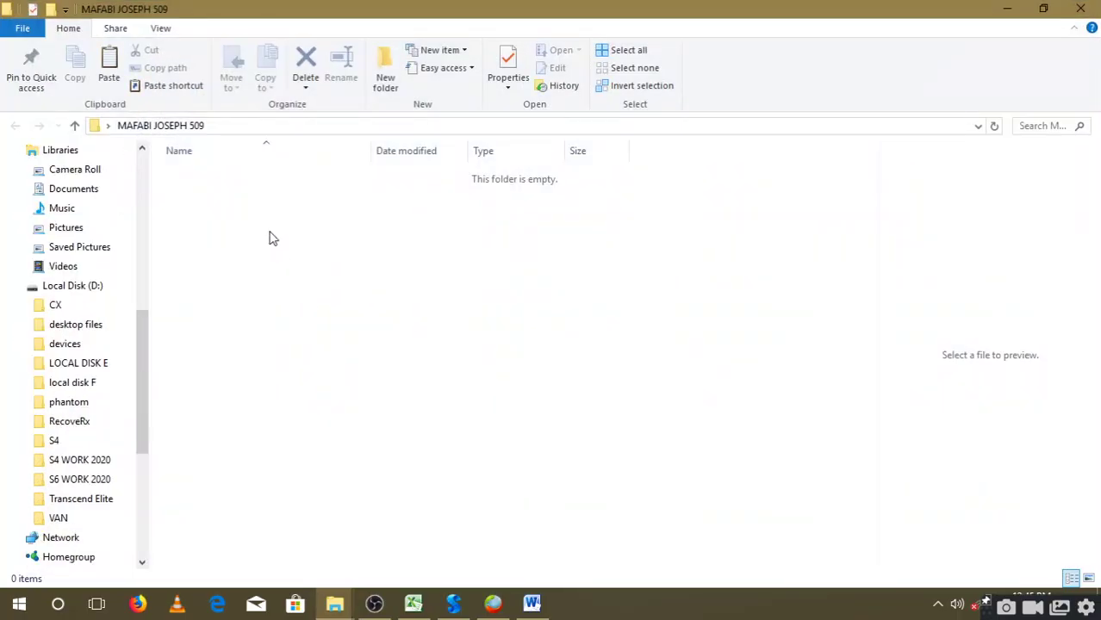
right_click(269, 238)
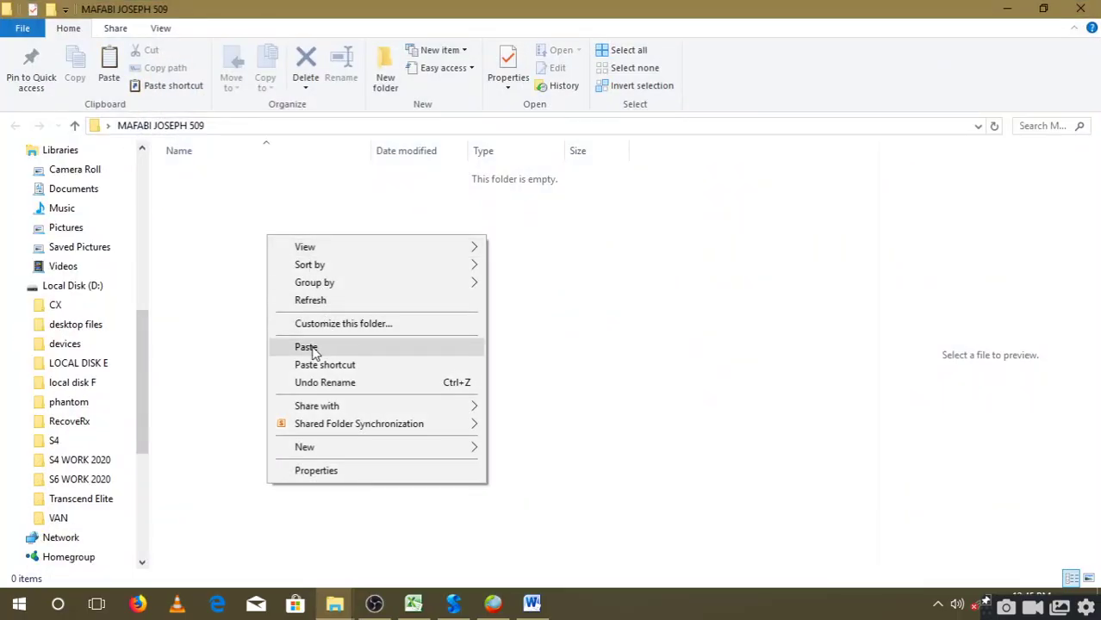
left_click(307, 347)
left_click(266, 256)
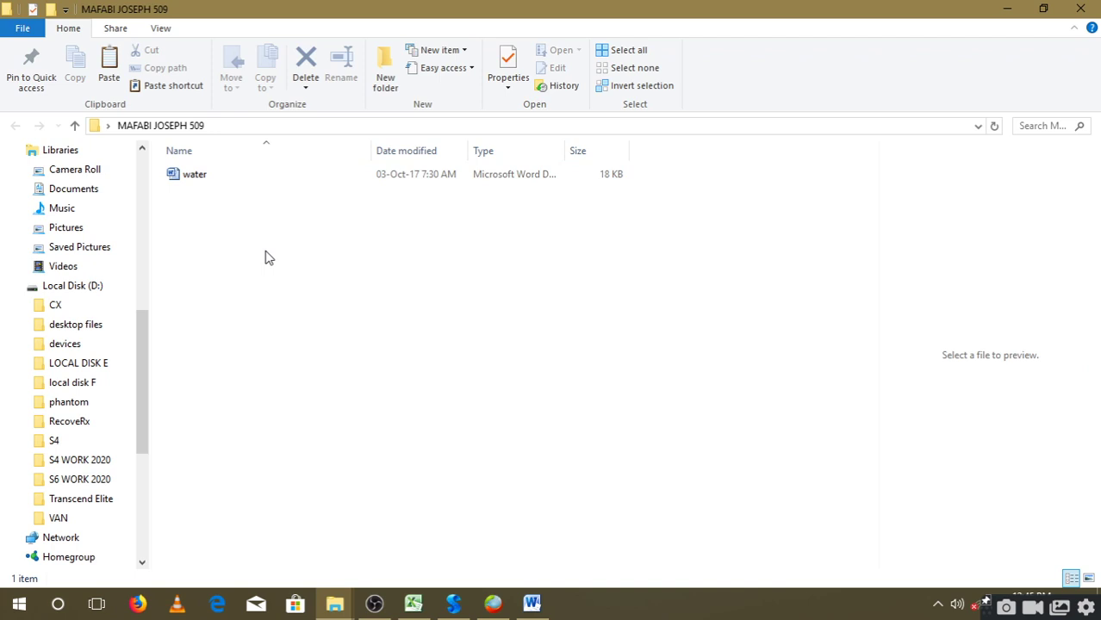
left_click(1042, 9)
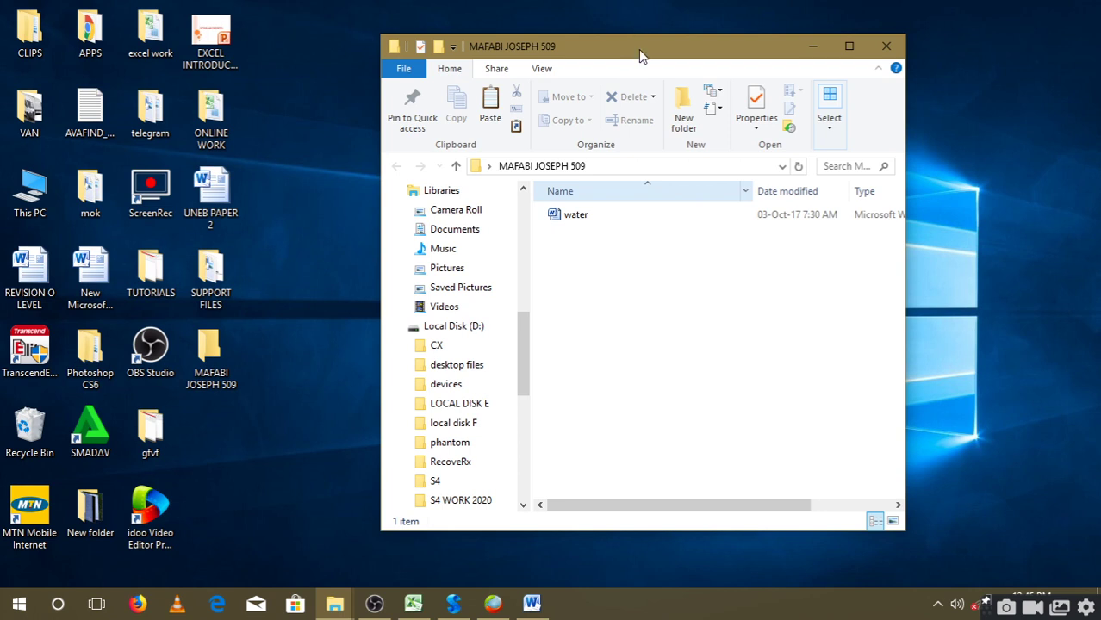
left_click_drag(640, 54, 722, 53)
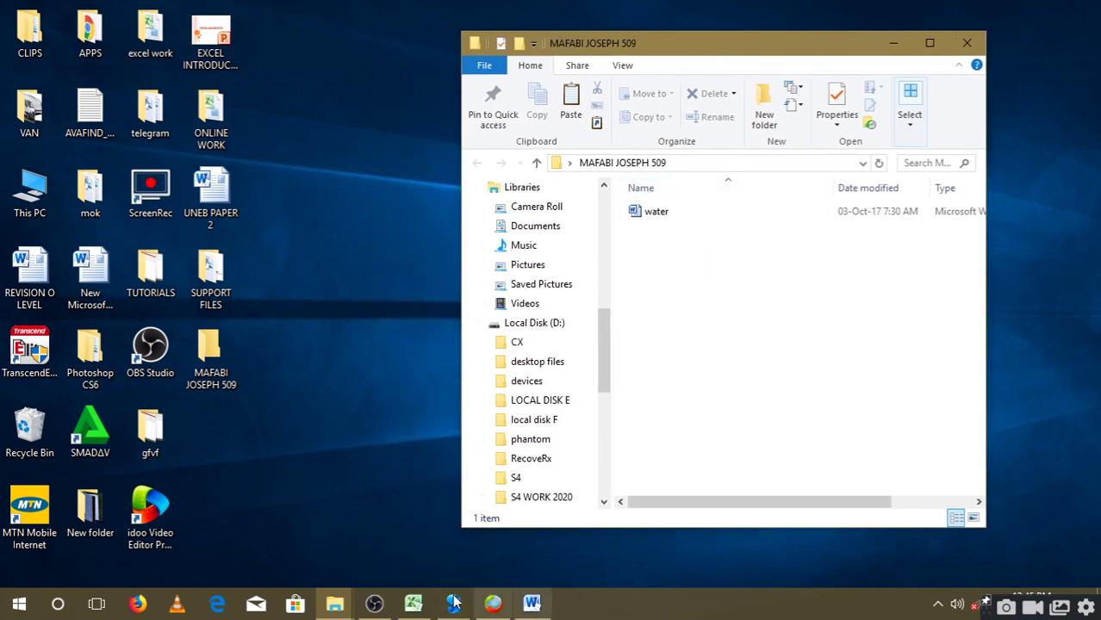
left_click(669, 218)
left_click(711, 298)
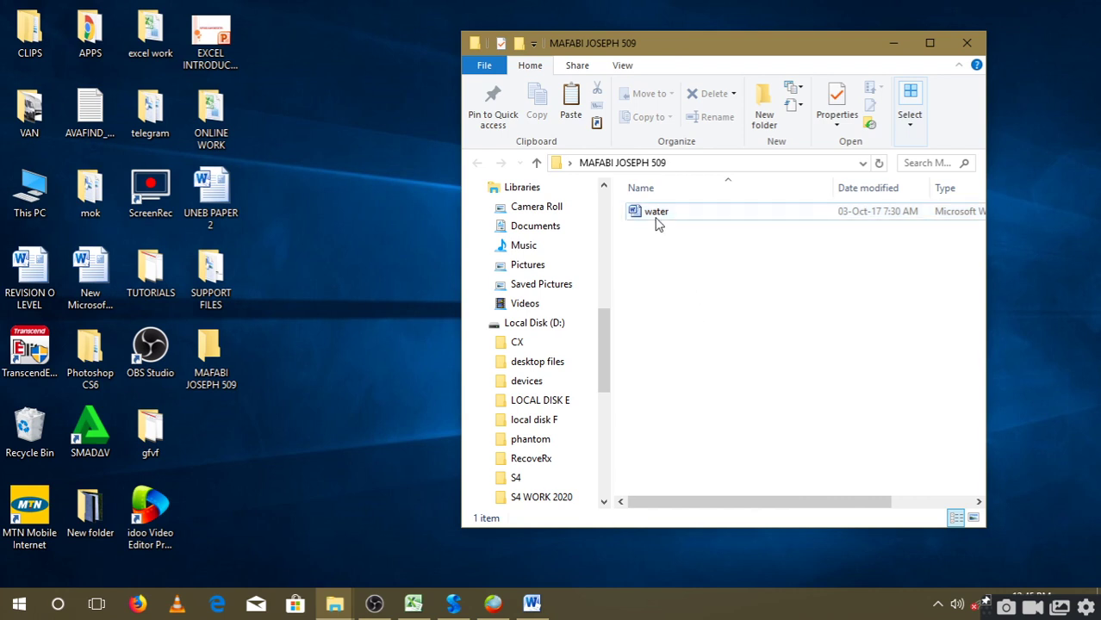
double_click(656, 211)
right_click(659, 212)
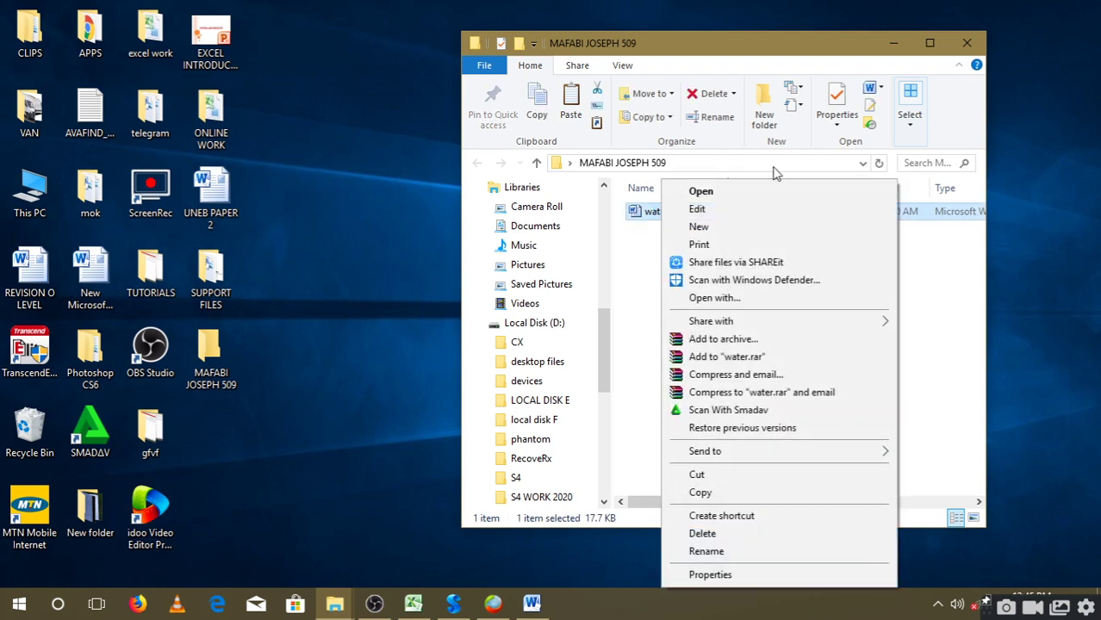
left_click(737, 552)
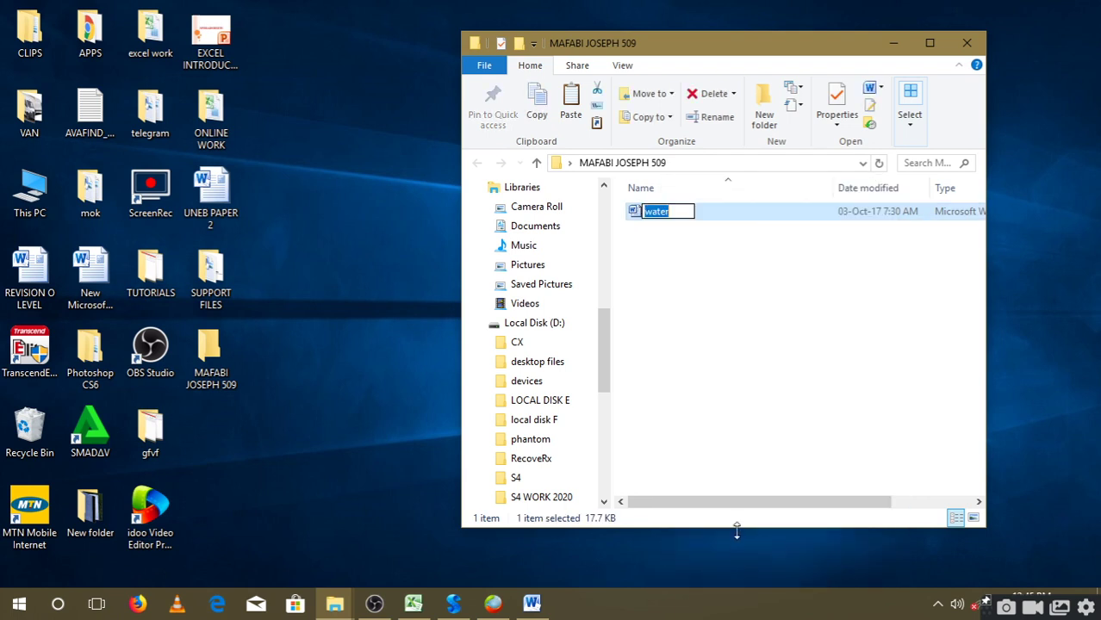
type("MAFABI ")
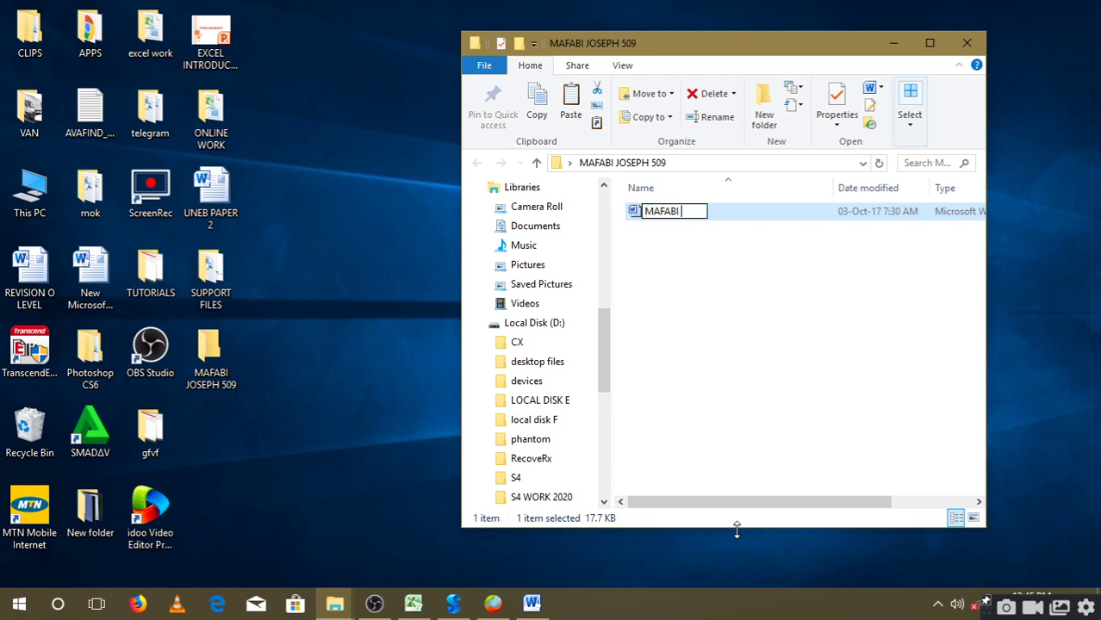
type("JOSEPH ")
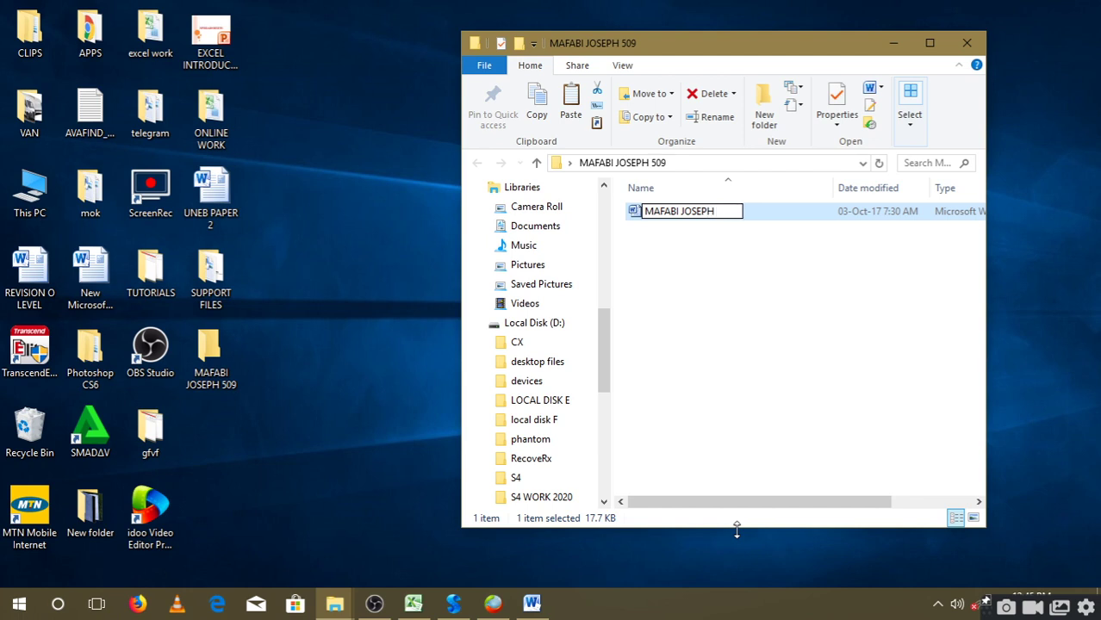
type("509")
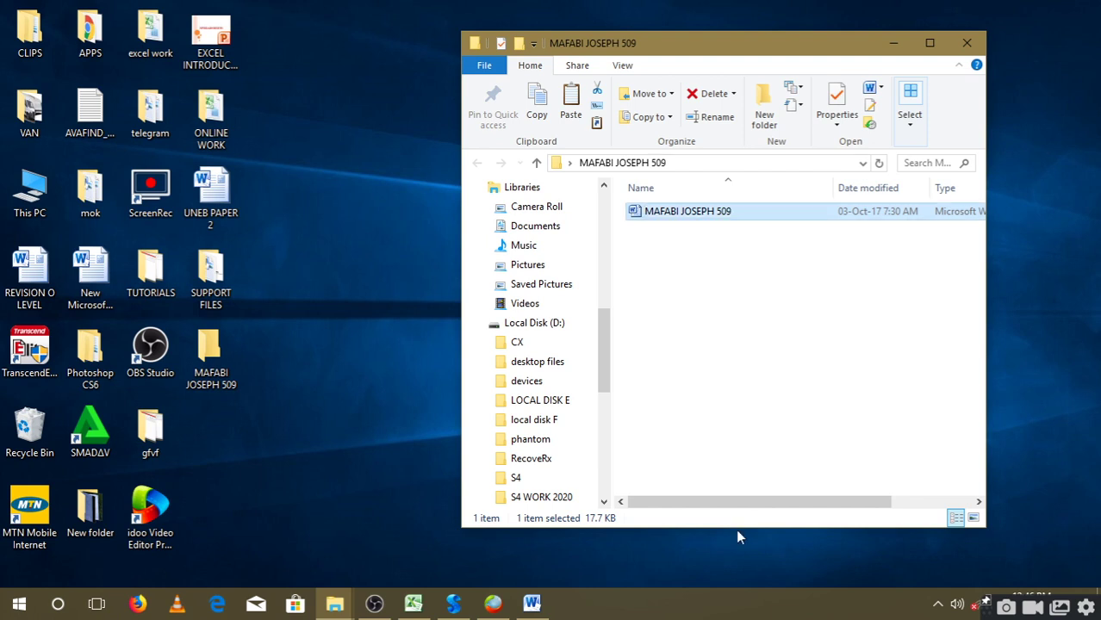
key("Return")
left_click(531, 603)
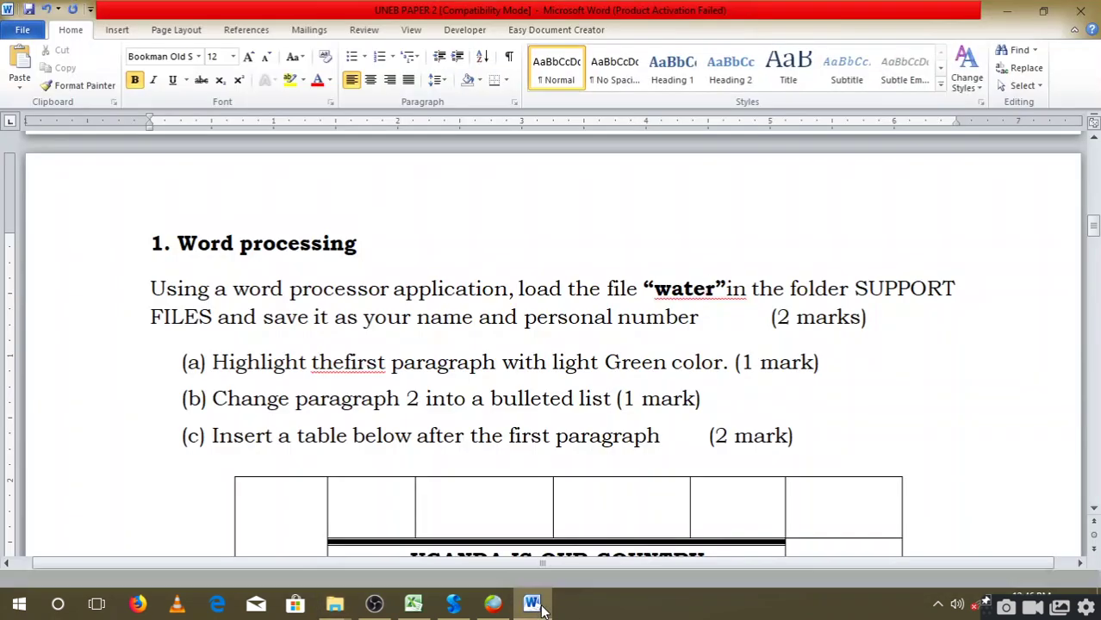
left_click_drag(892, 317, 744, 317)
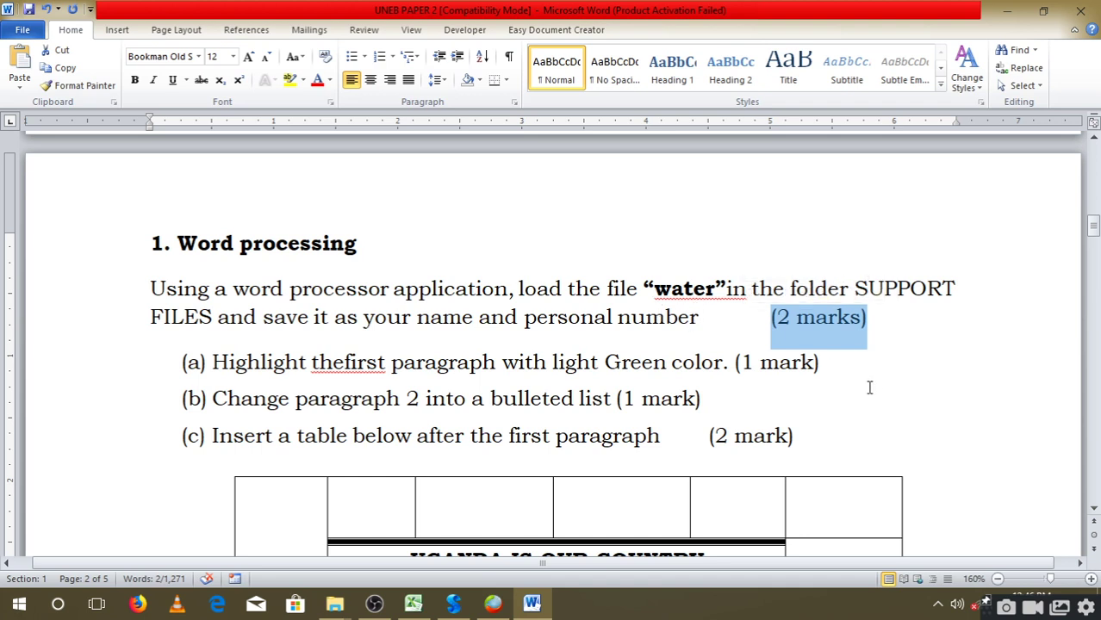
left_click(998, 10)
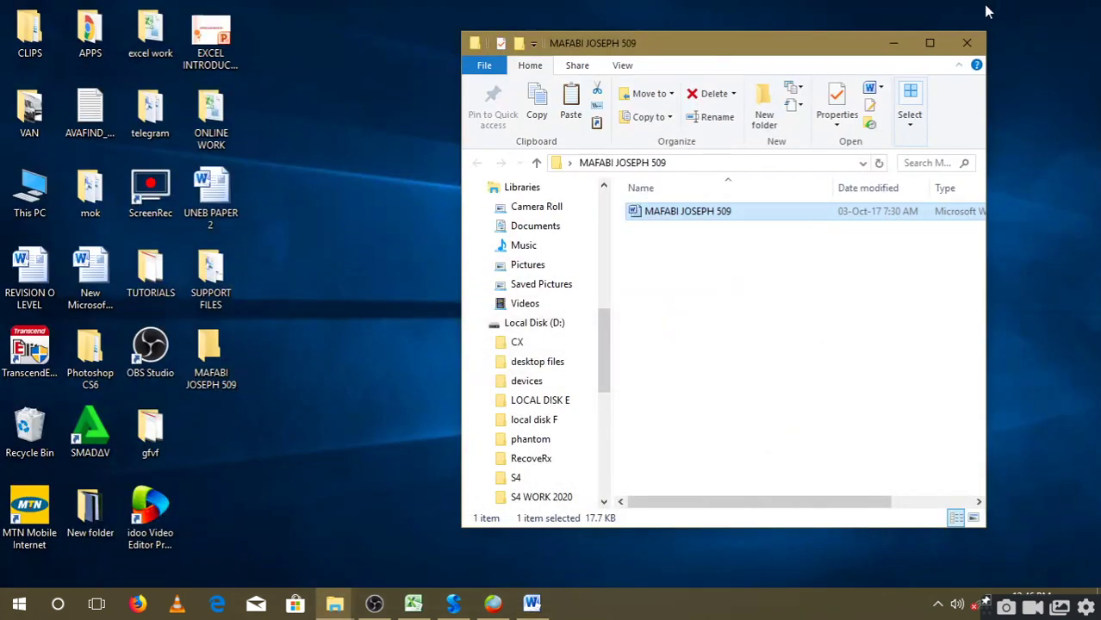
double_click(701, 212)
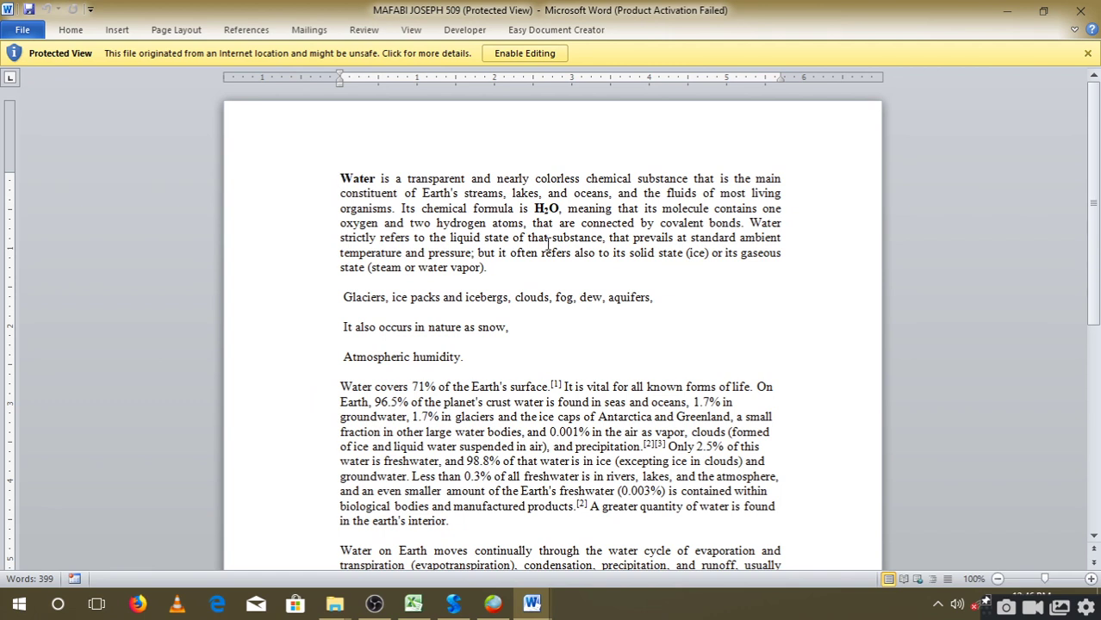
left_click(570, 271)
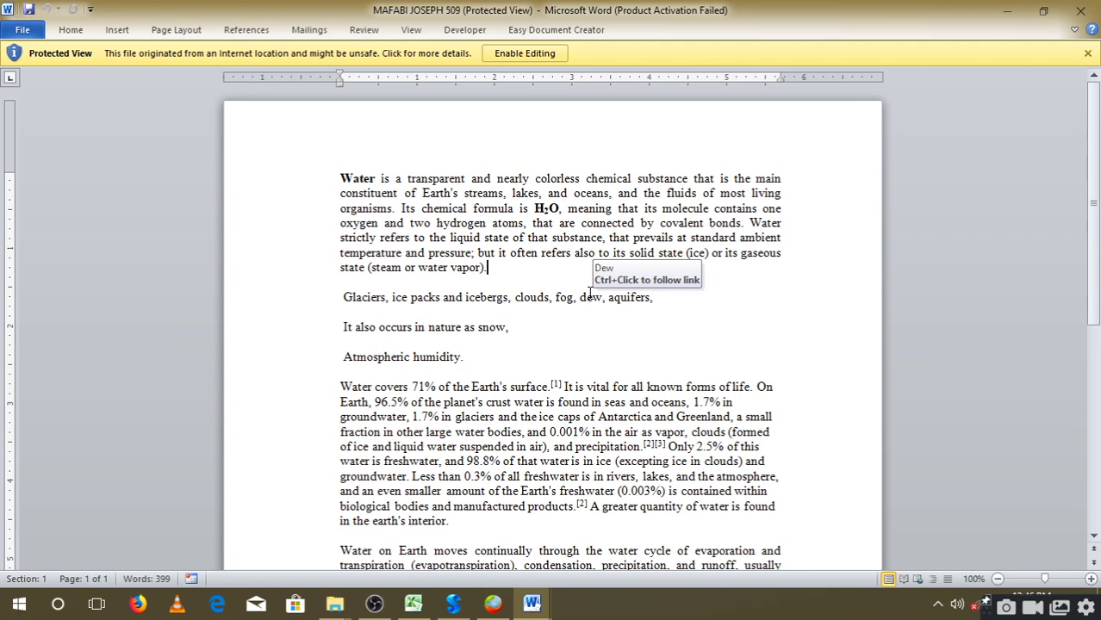
scroll(571, 379, "down", 8)
scroll(568, 376, "up", 3)
scroll(571, 373, "up", 5)
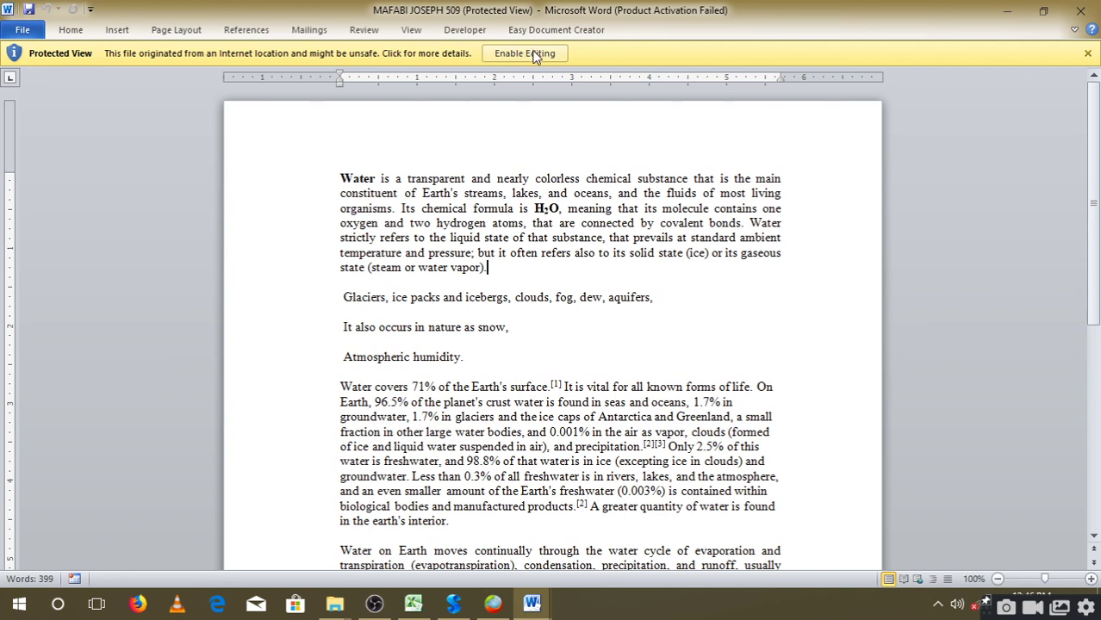
left_click(522, 54)
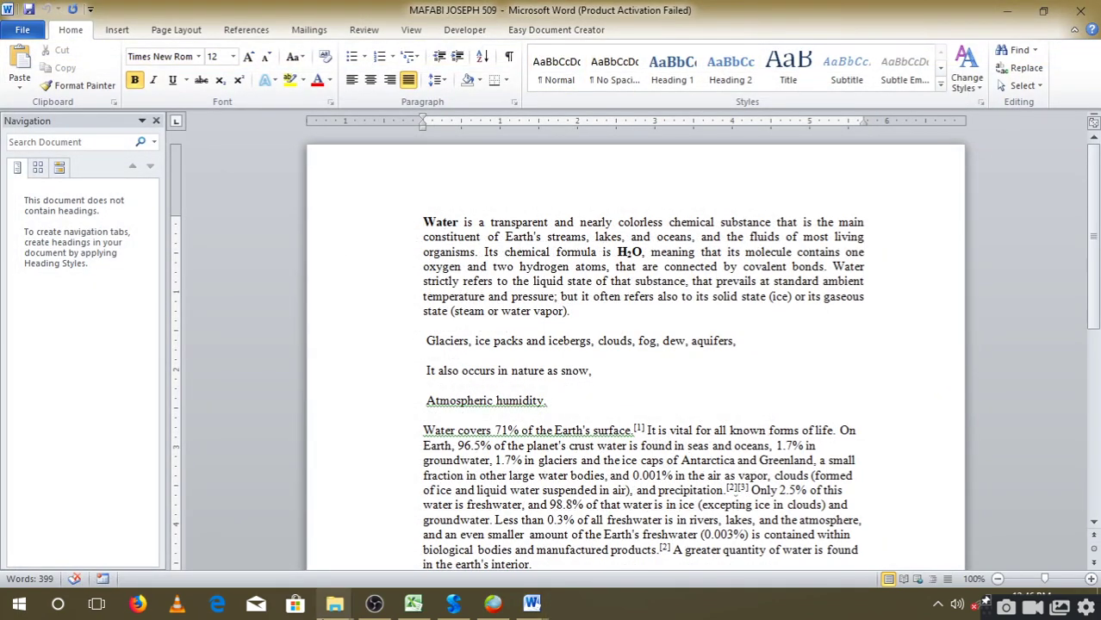
scroll(573, 383, "down", 9)
scroll(596, 372, "up", 6)
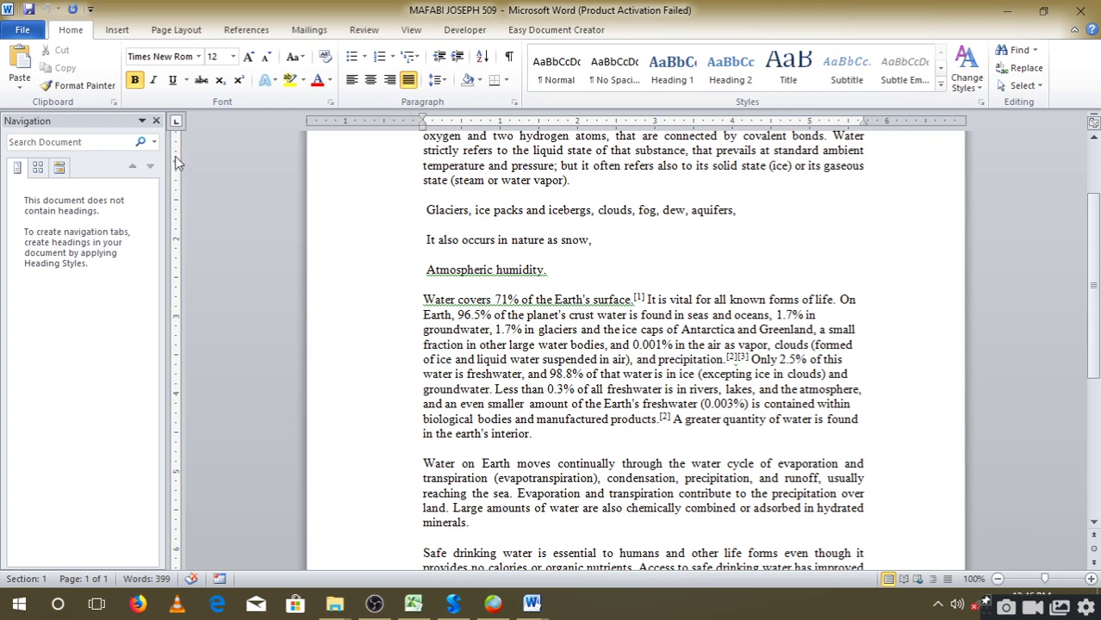
left_click(156, 120)
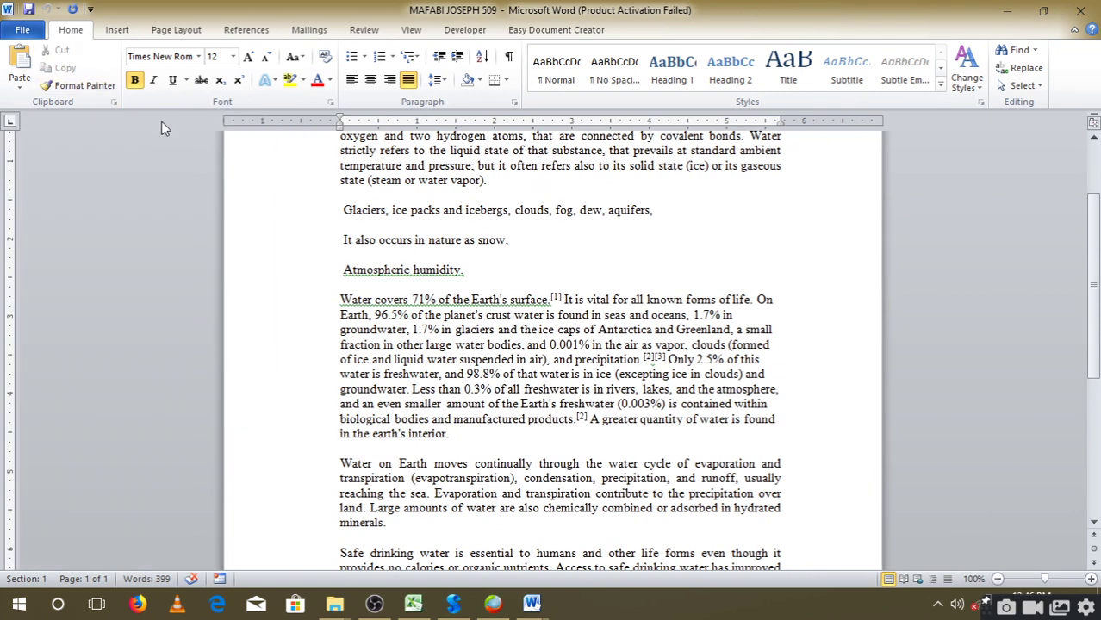
left_click(532, 605)
- Select the water document's first paragraph, rechecking the exam task along the way
left_click(444, 539)
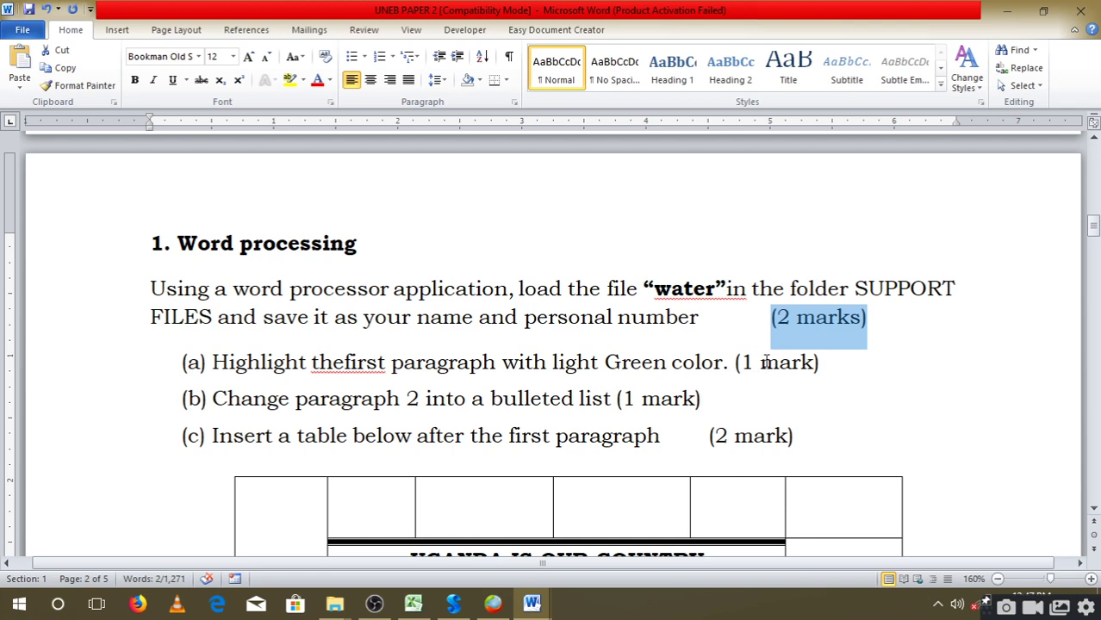
left_click(1005, 11)
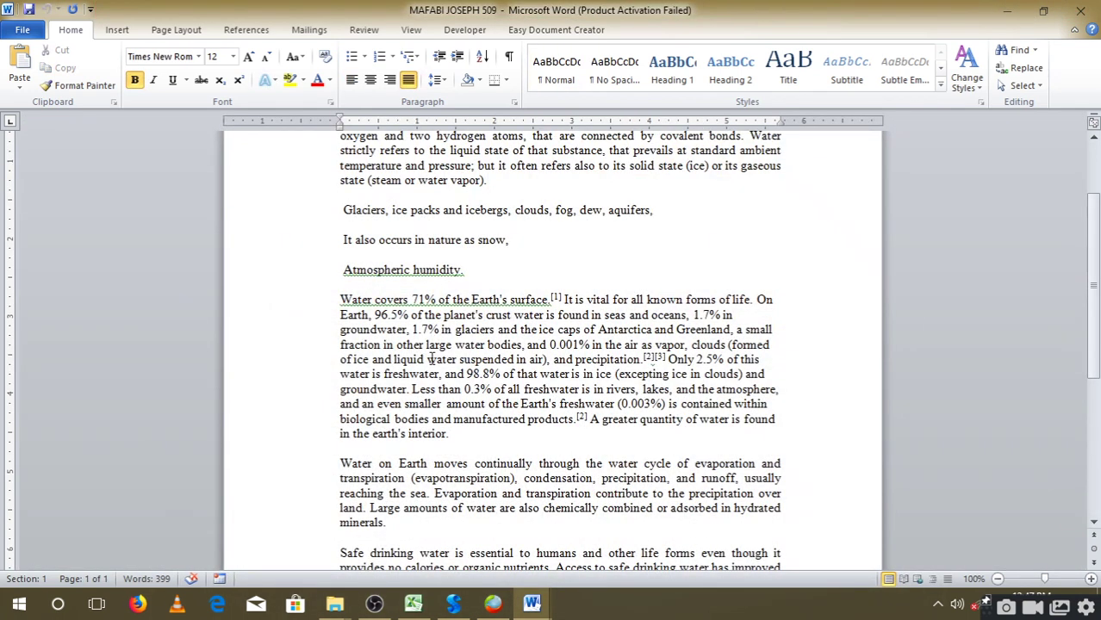
scroll(429, 359, "up", 3)
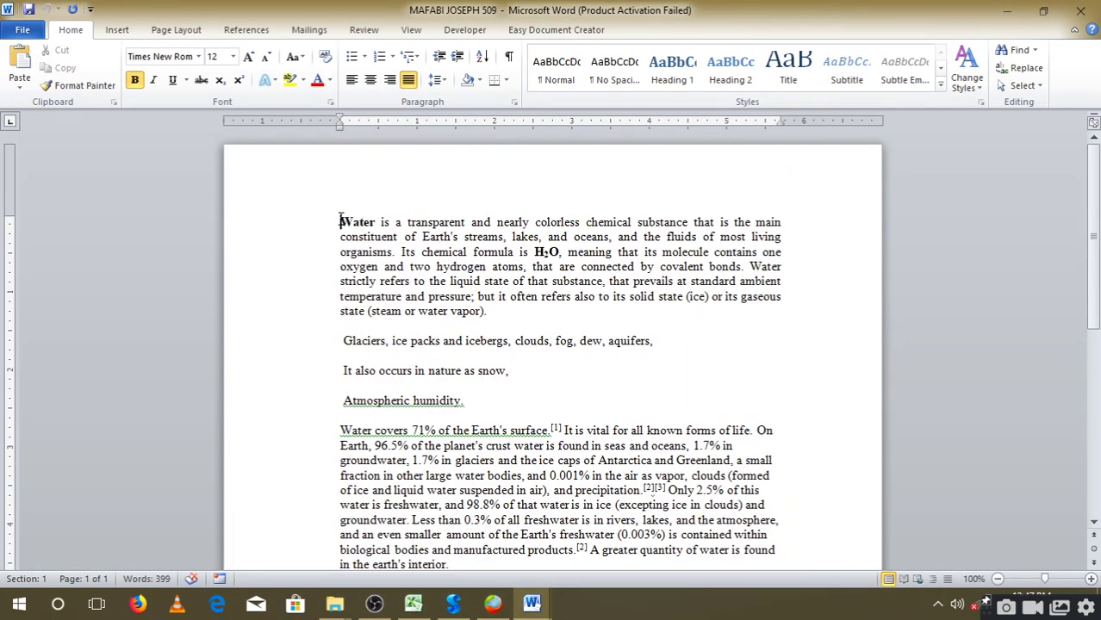
left_click_drag(340, 221, 489, 317)
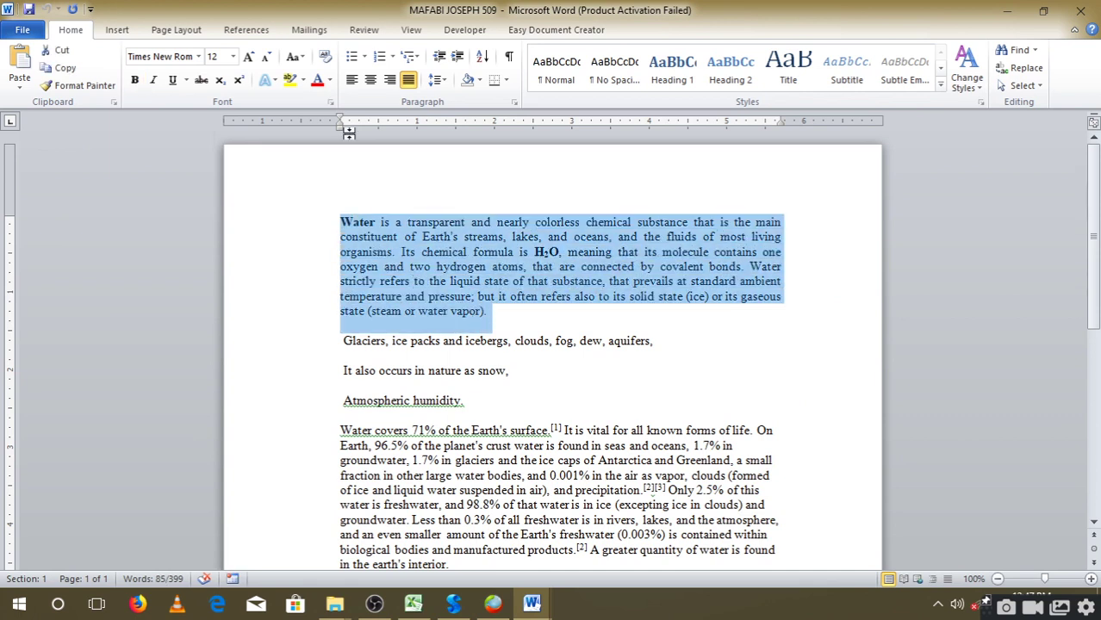
left_click(302, 80)
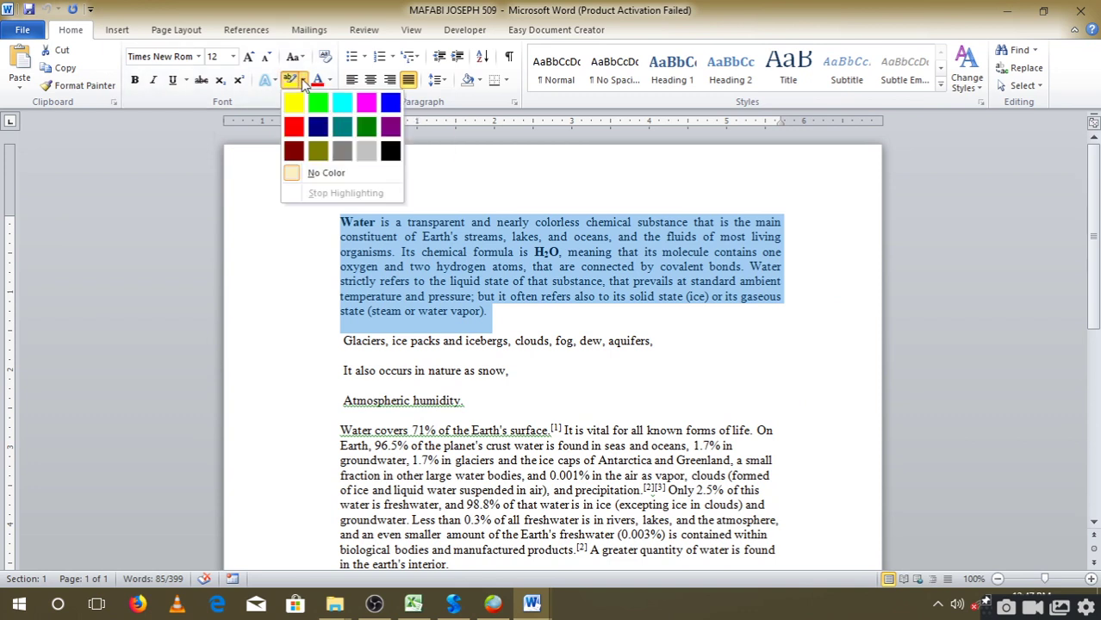
left_click(303, 80)
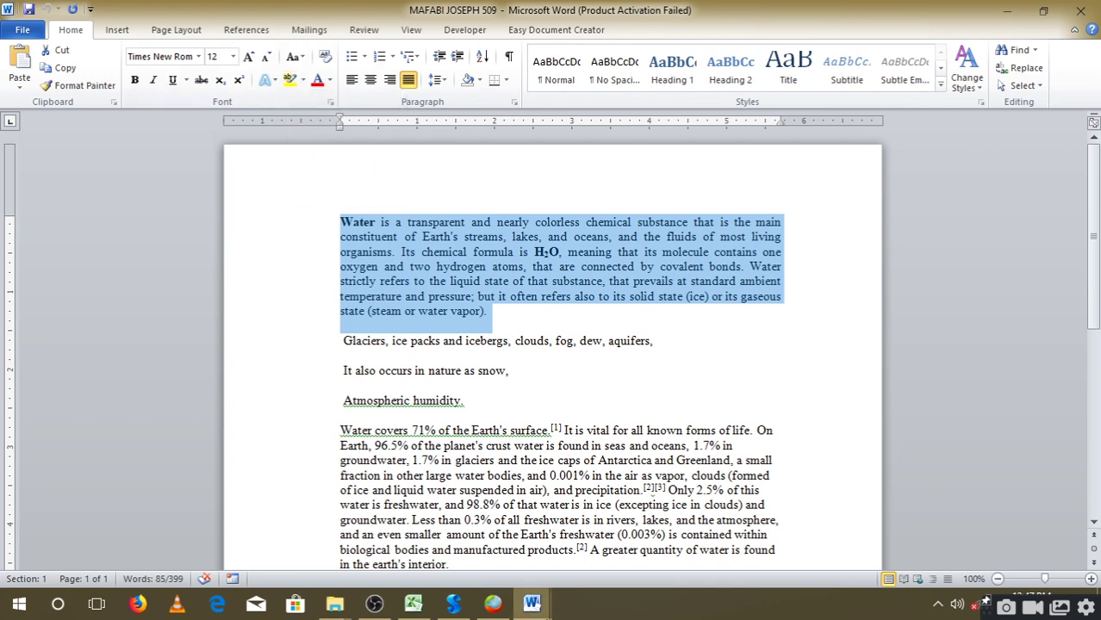
left_click(531, 603)
left_click(488, 546)
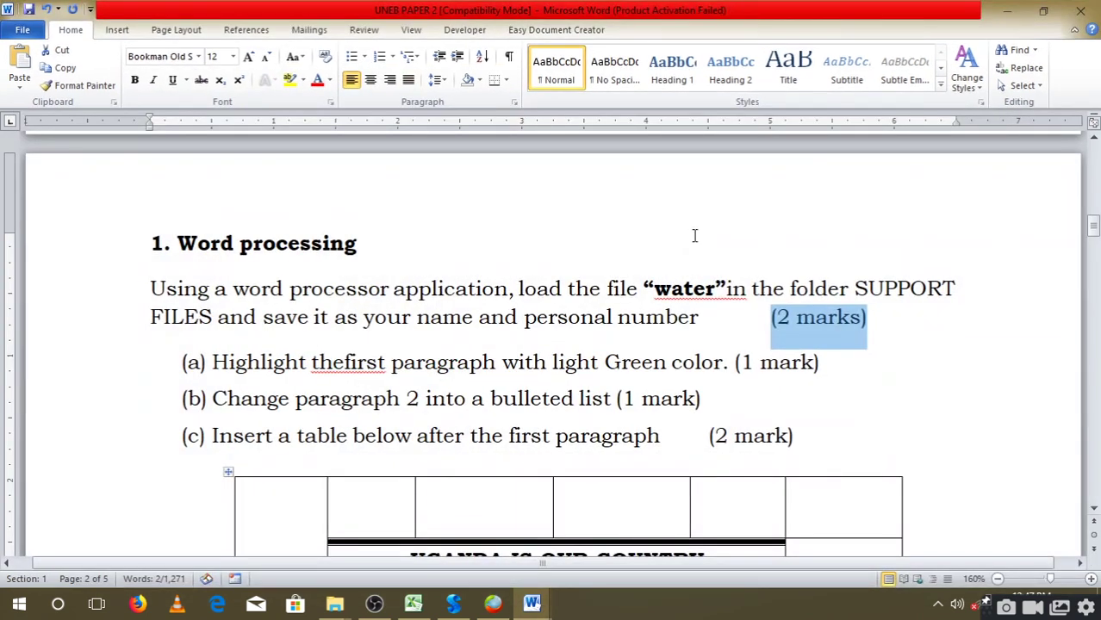
left_click(1006, 10)
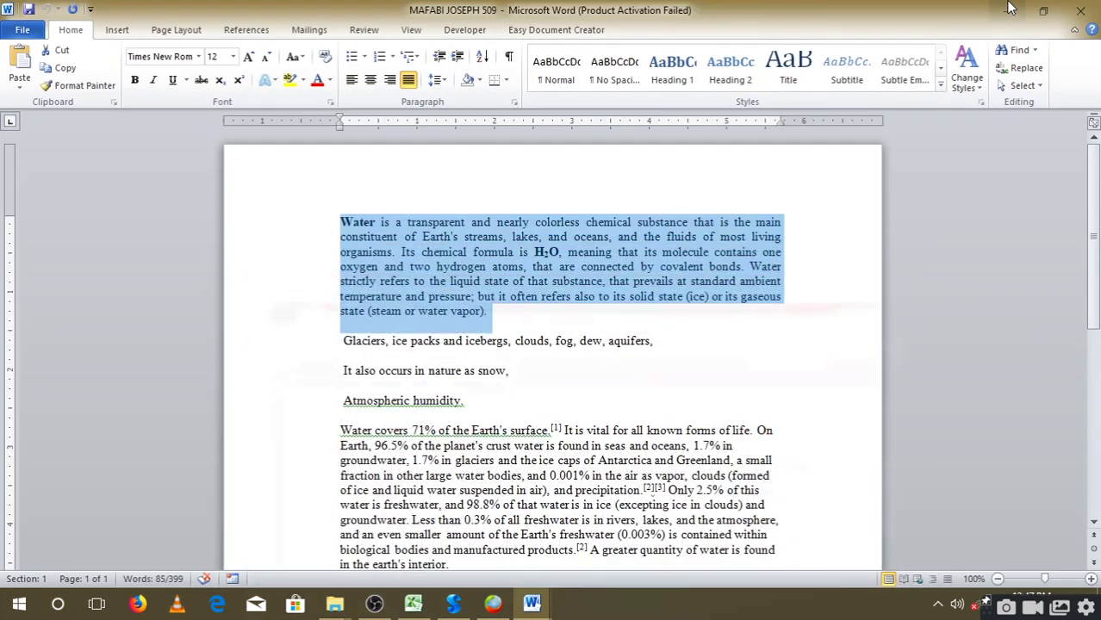
- Highlight the first paragraph bright green and save the document
left_click(302, 80)
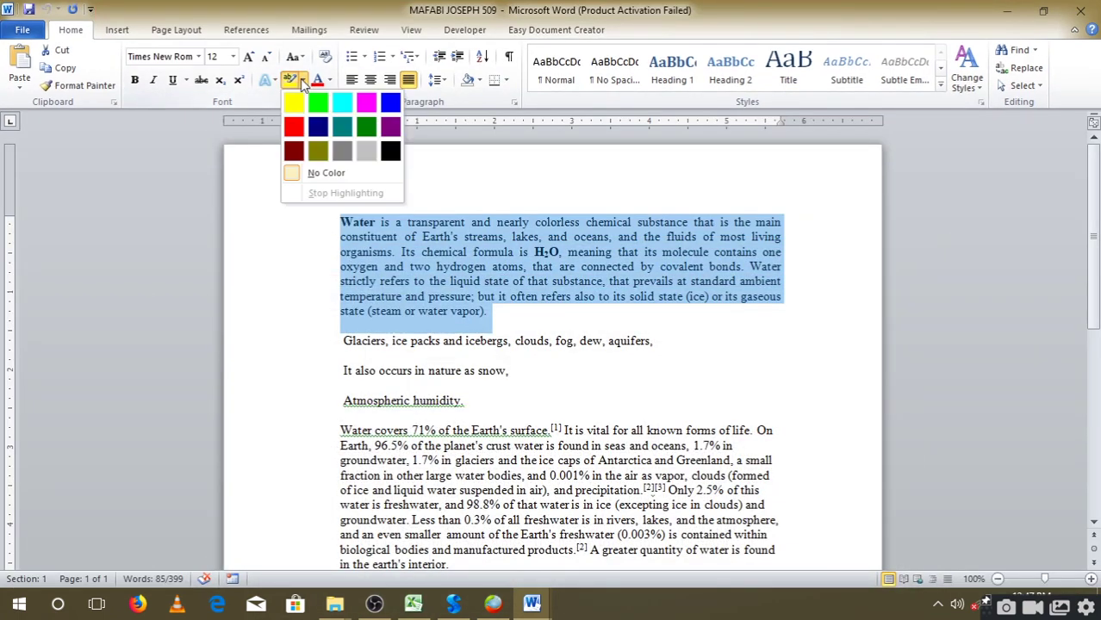
left_click(317, 102)
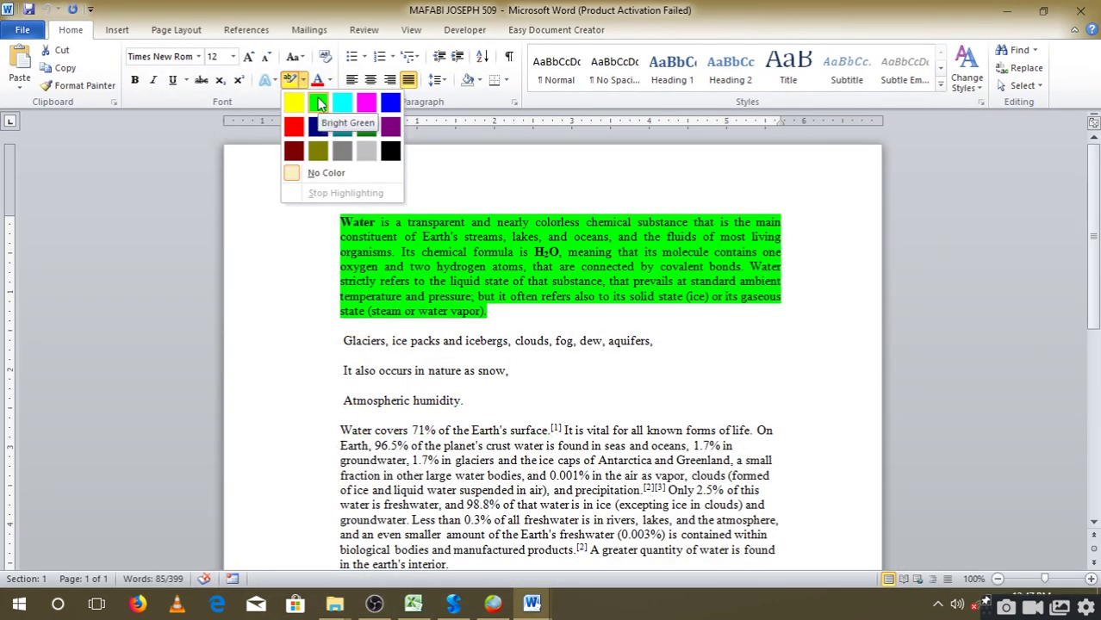
left_click(318, 102)
left_click(585, 279)
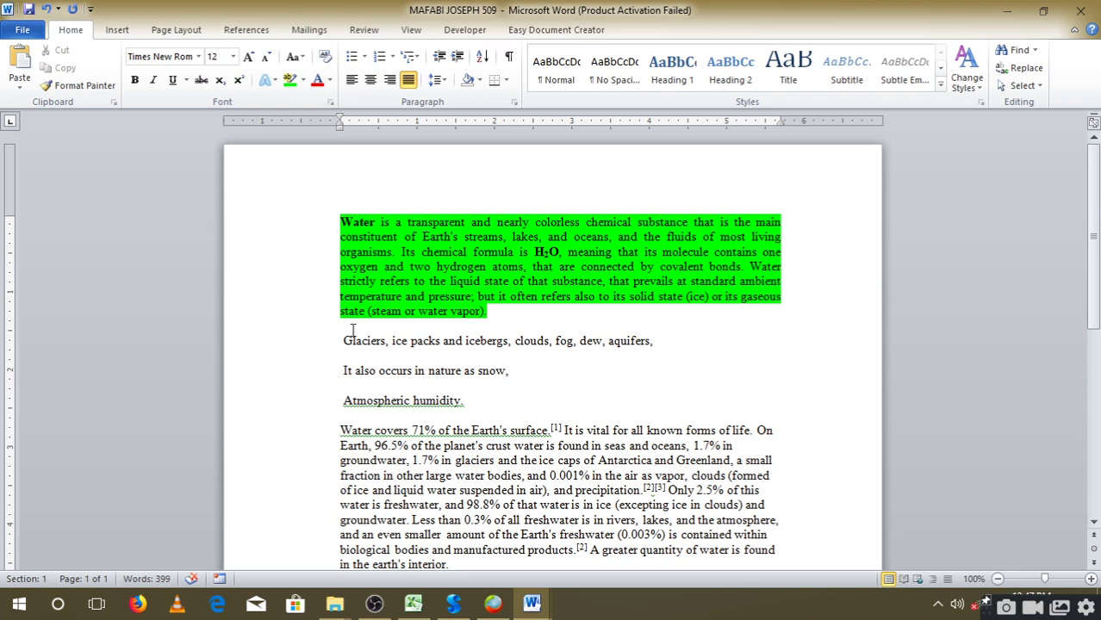
left_click(30, 10)
left_click(1005, 11)
left_click(531, 603)
mouse_move(445, 539)
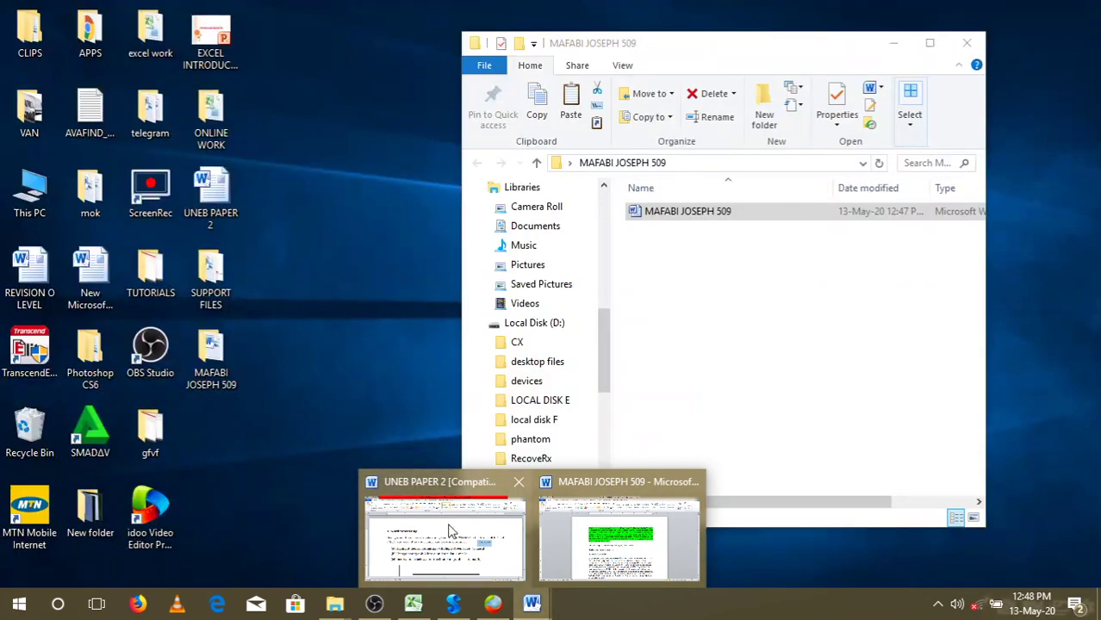
left_click(443, 529)
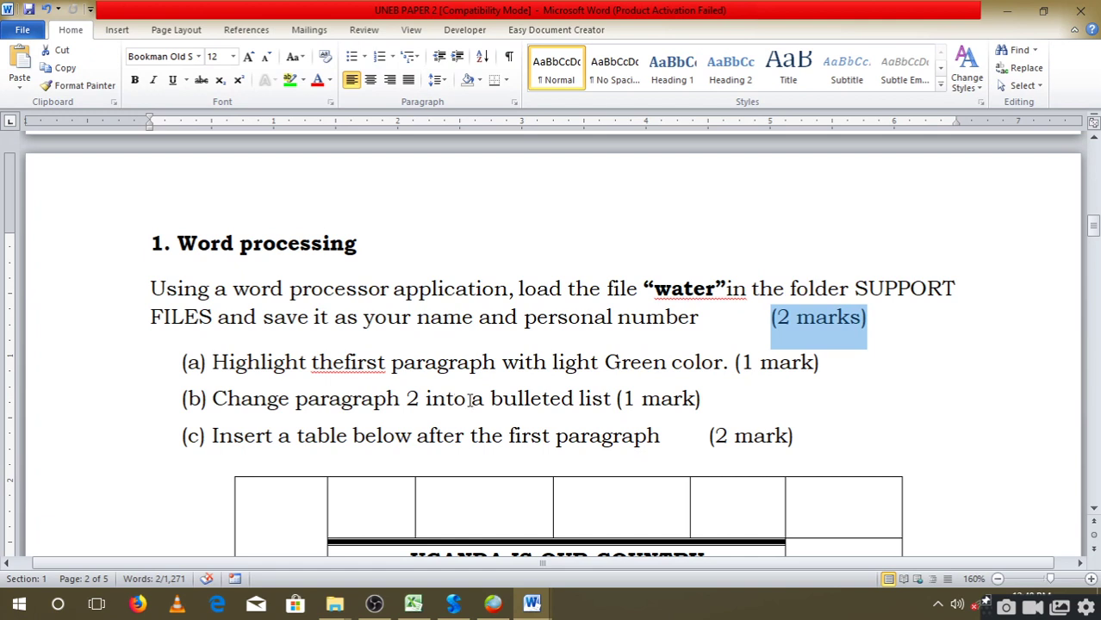
left_click(1005, 10)
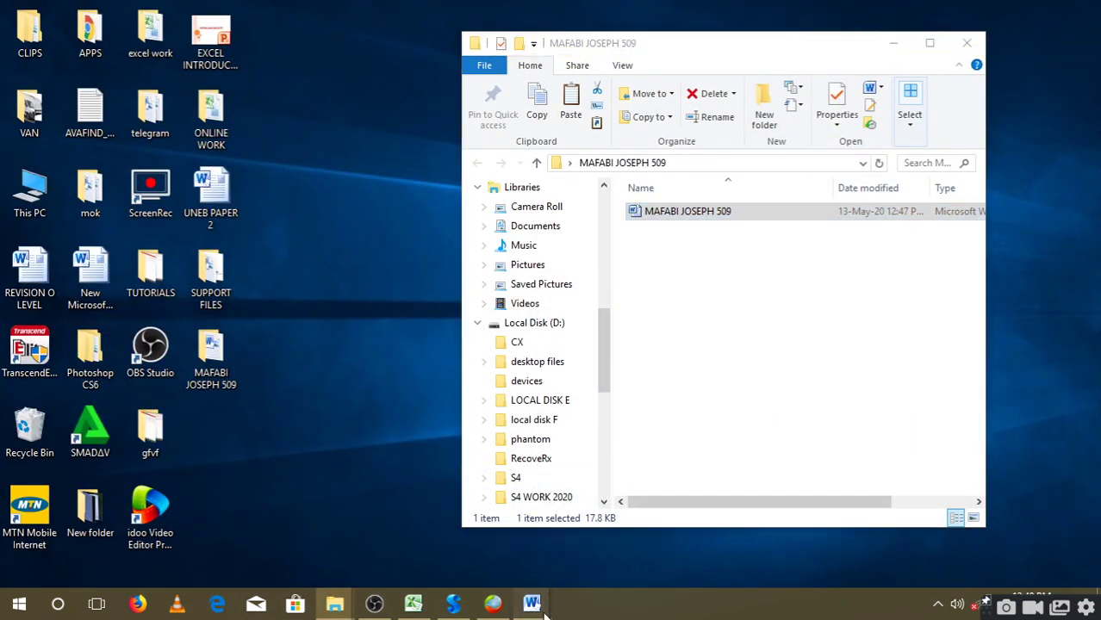
left_click(452, 540)
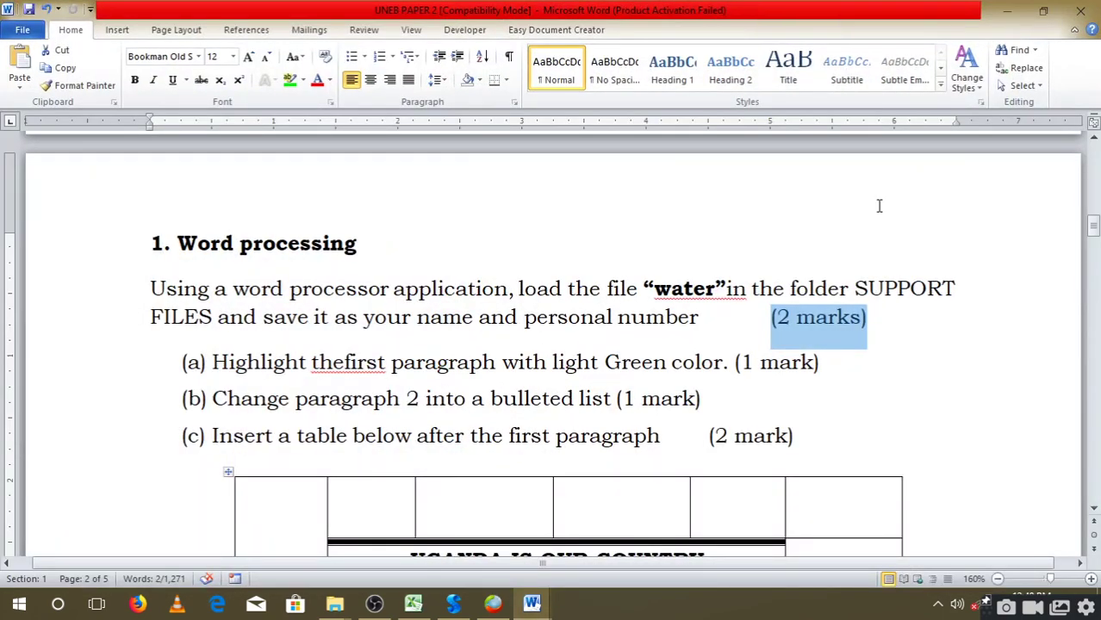
left_click(1006, 11)
mouse_move(531, 605)
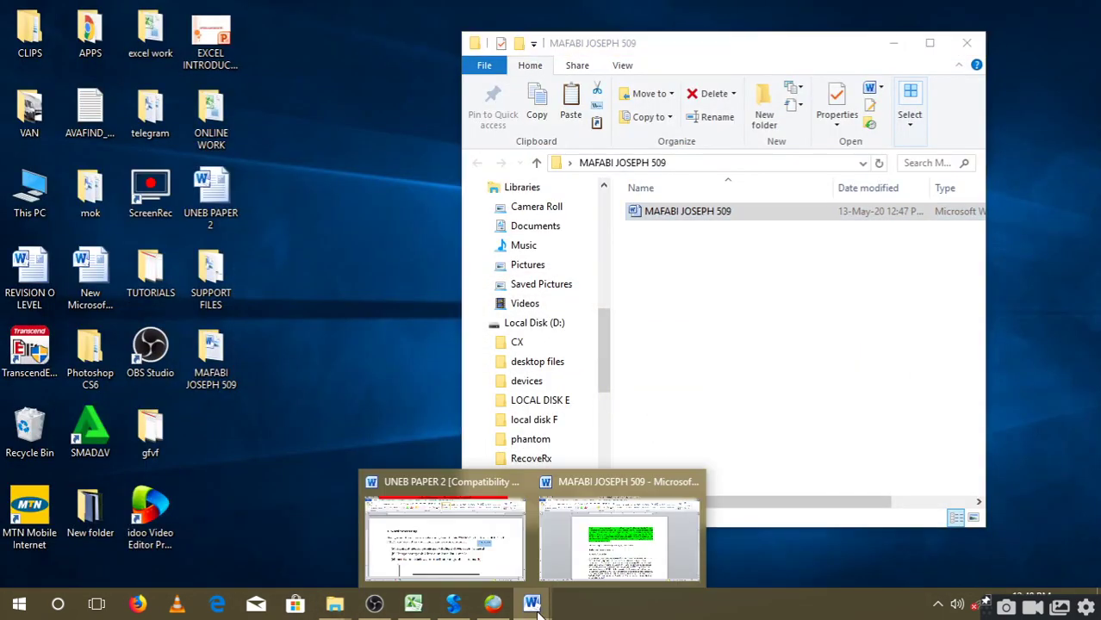
left_click(580, 551)
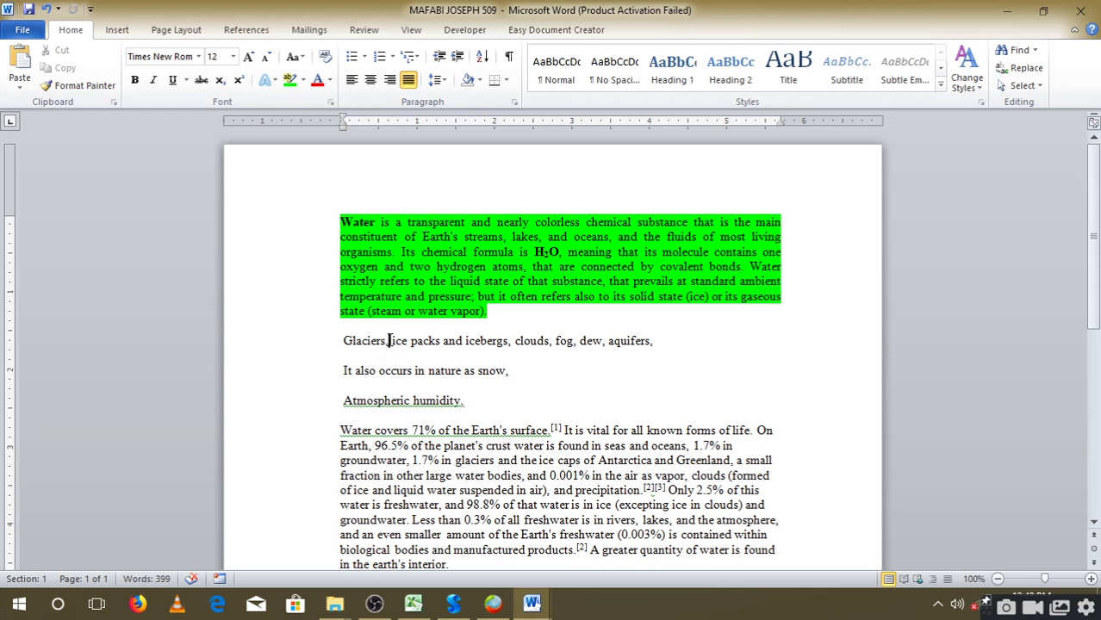
- Break paragraph 2 onto separate lines: glaciers, ice packs, icebergs, clouds, fog, dew, aquifers
left_click(389, 340)
key("Return")
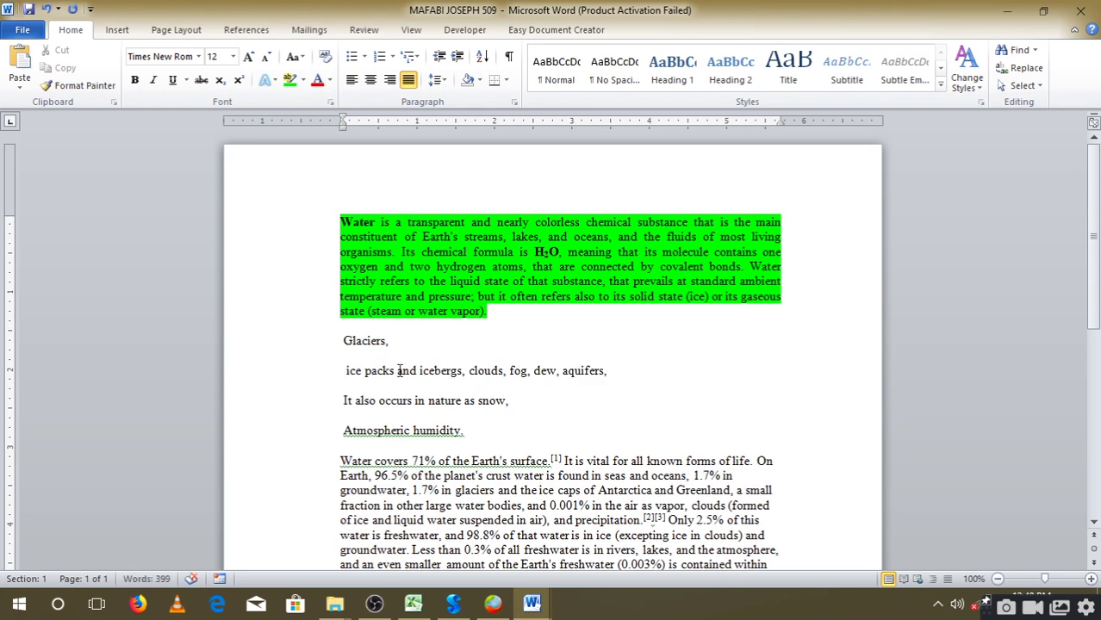
left_click(395, 370)
key("Return")
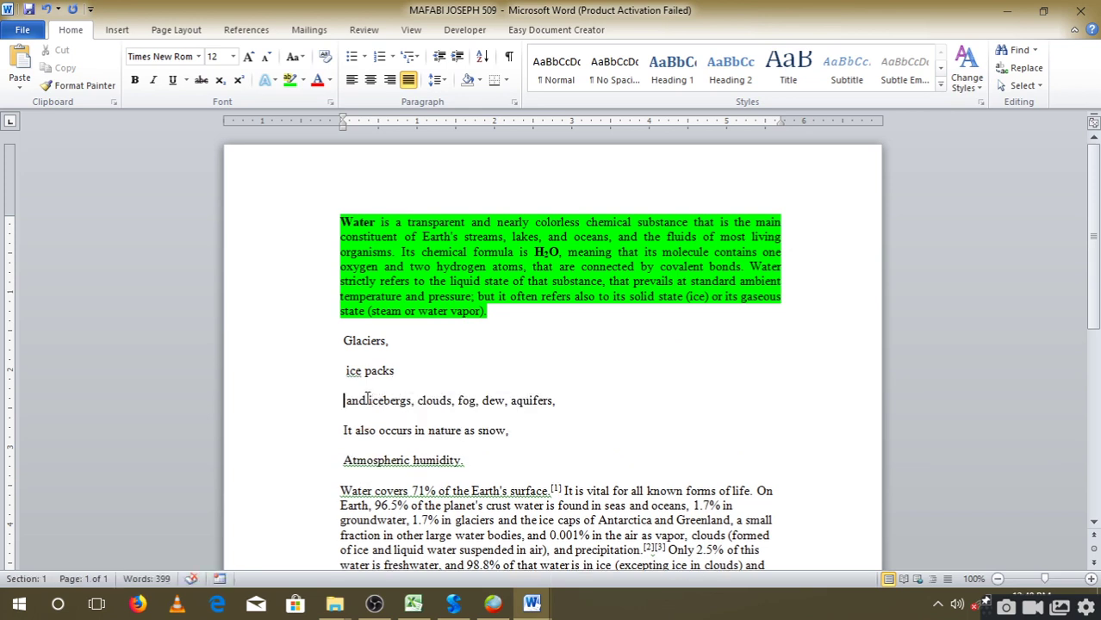
left_click(366, 401)
key("Return")
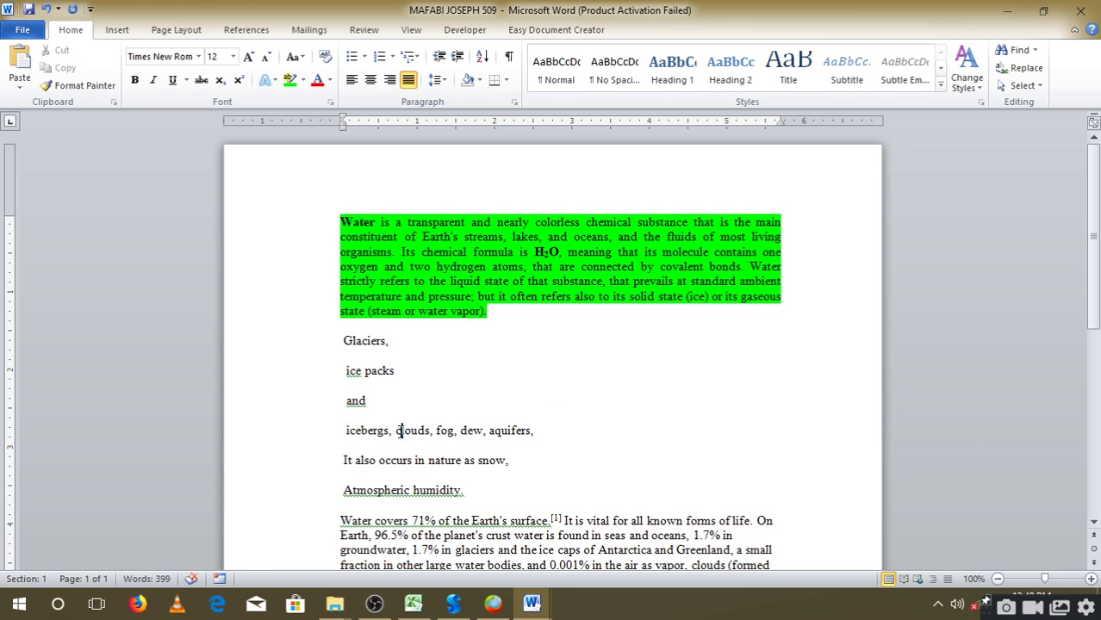
left_click(396, 431)
key("Return")
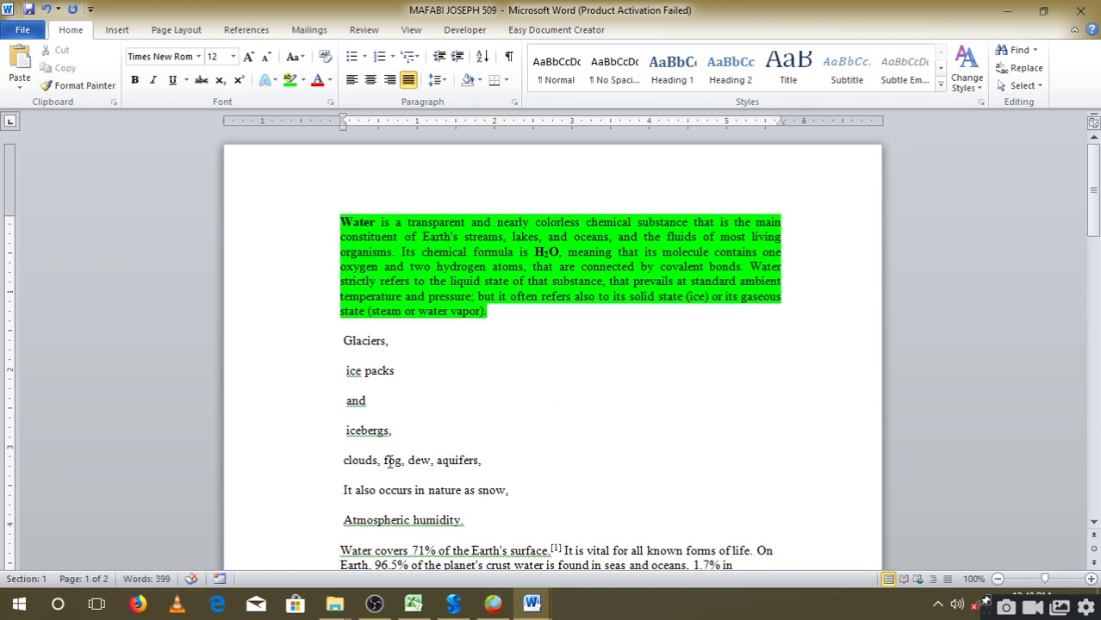
left_click(380, 461)
key("Return")
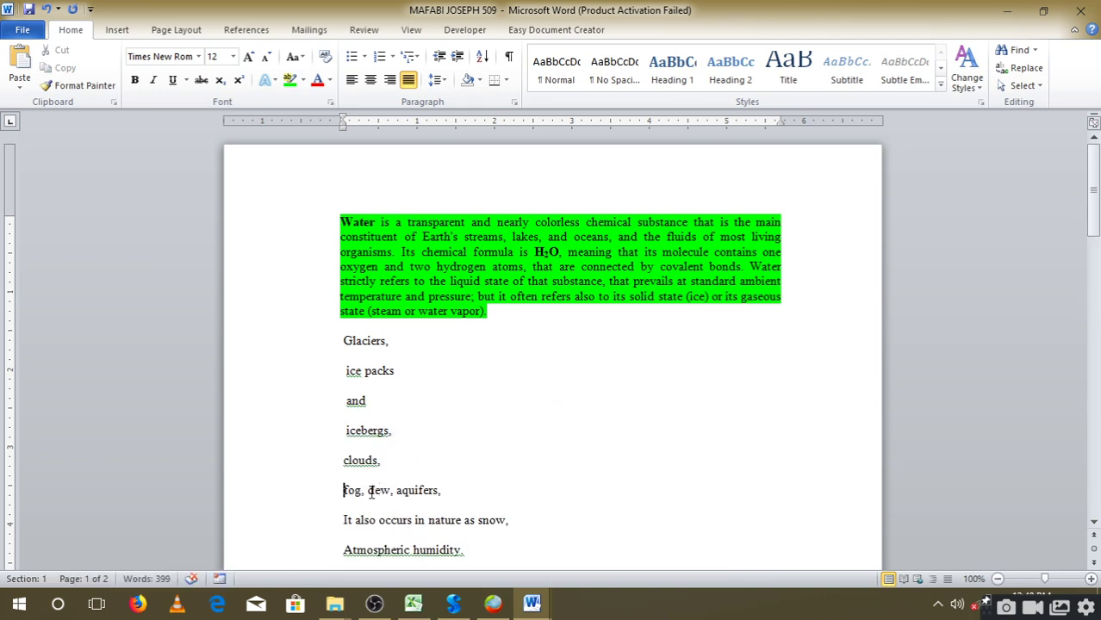
left_click(366, 490)
key("Return")
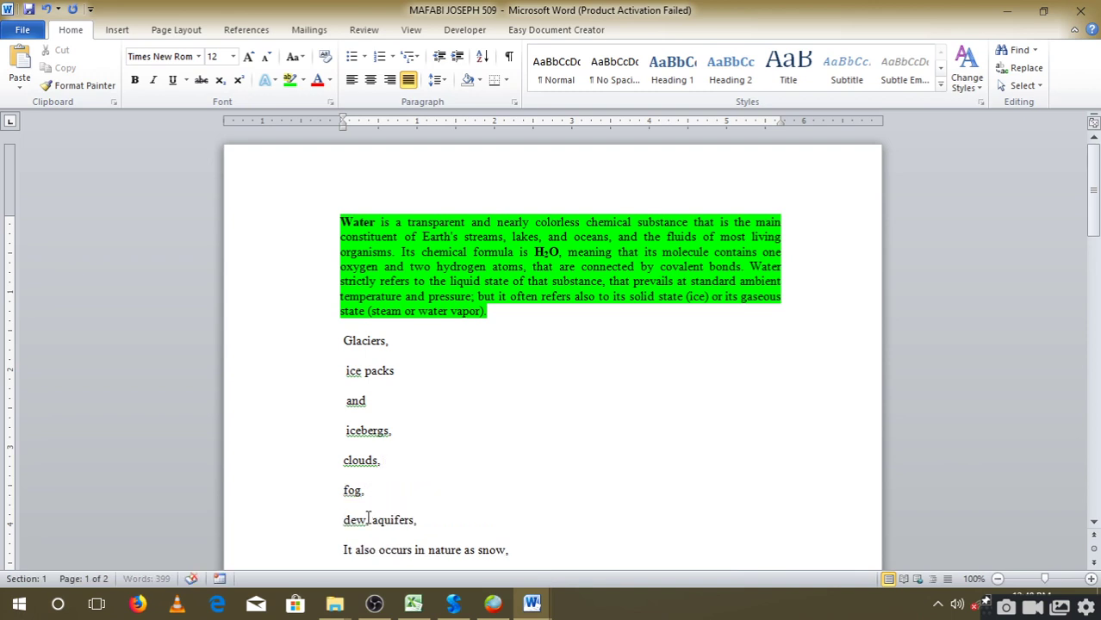
left_click(369, 520)
key("Return")
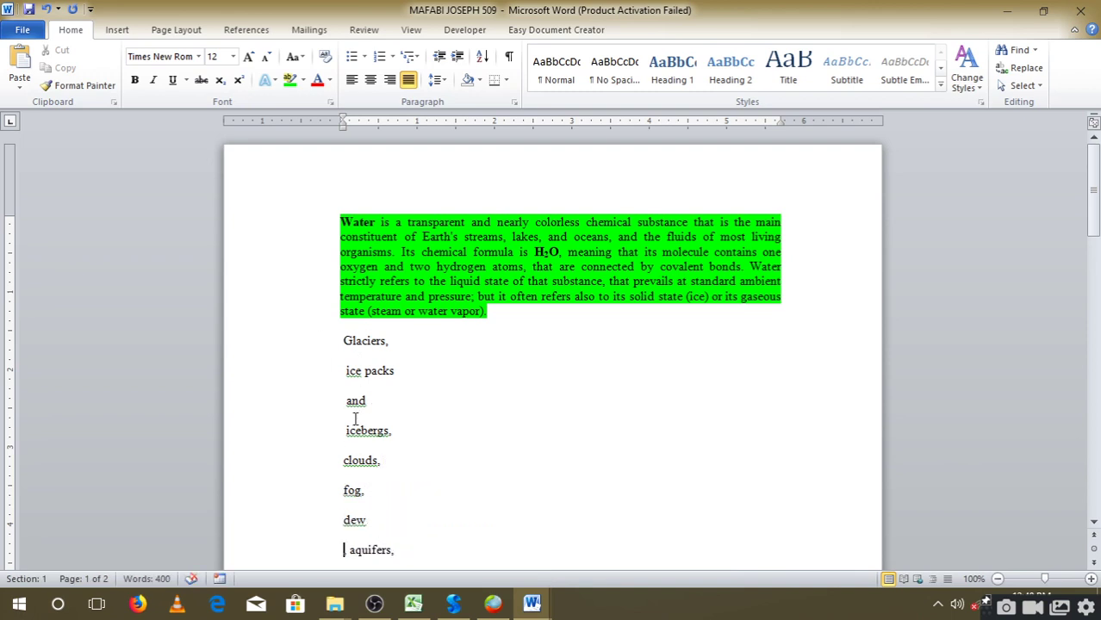
type(",")
- Delete the stray 'and', then the extra comma and leading space before aquifers
left_click(320, 397)
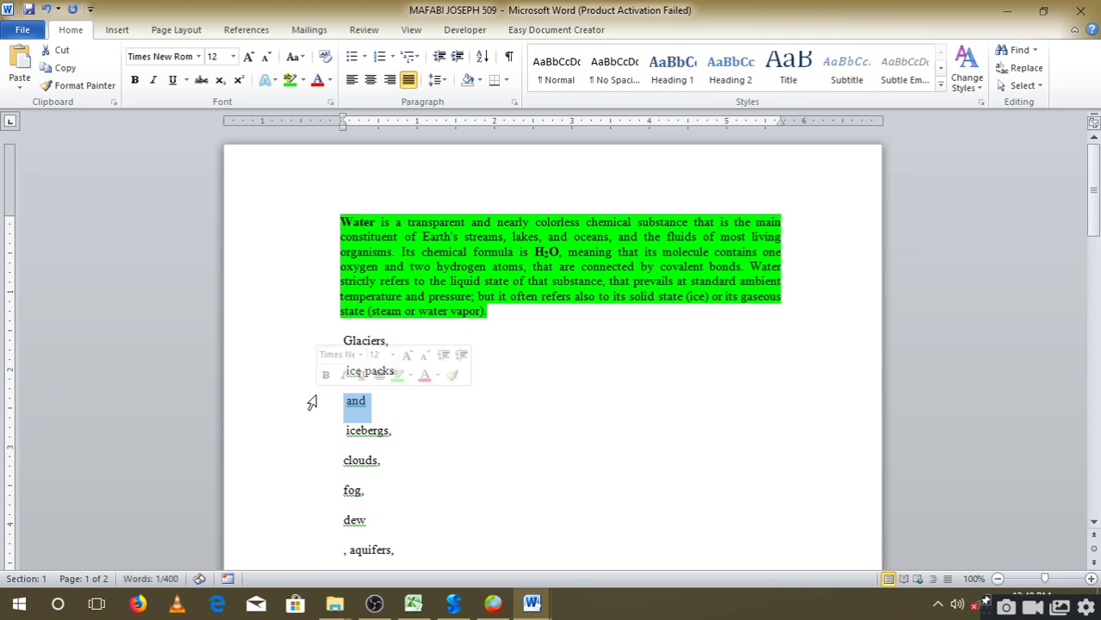
key("Delete")
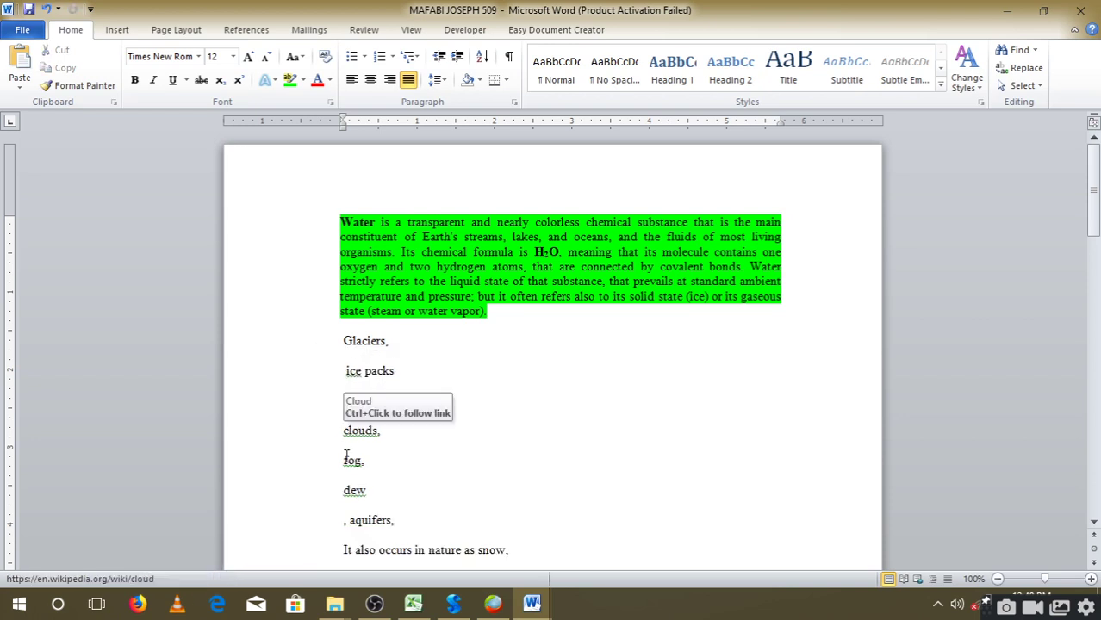
scroll(346, 462, "down", 2)
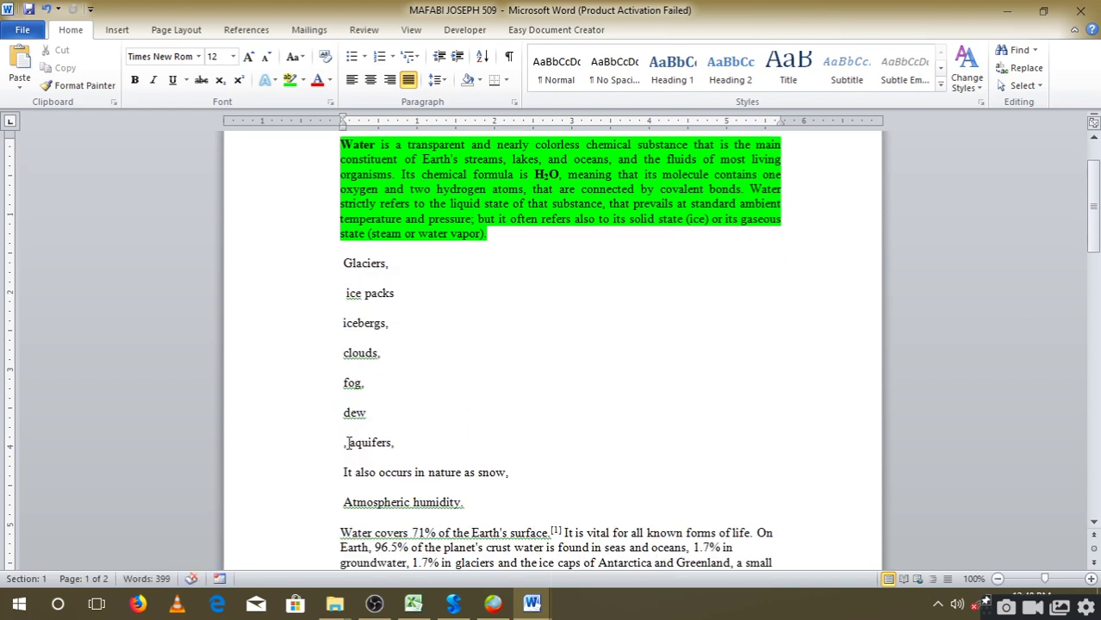
key("Delete")
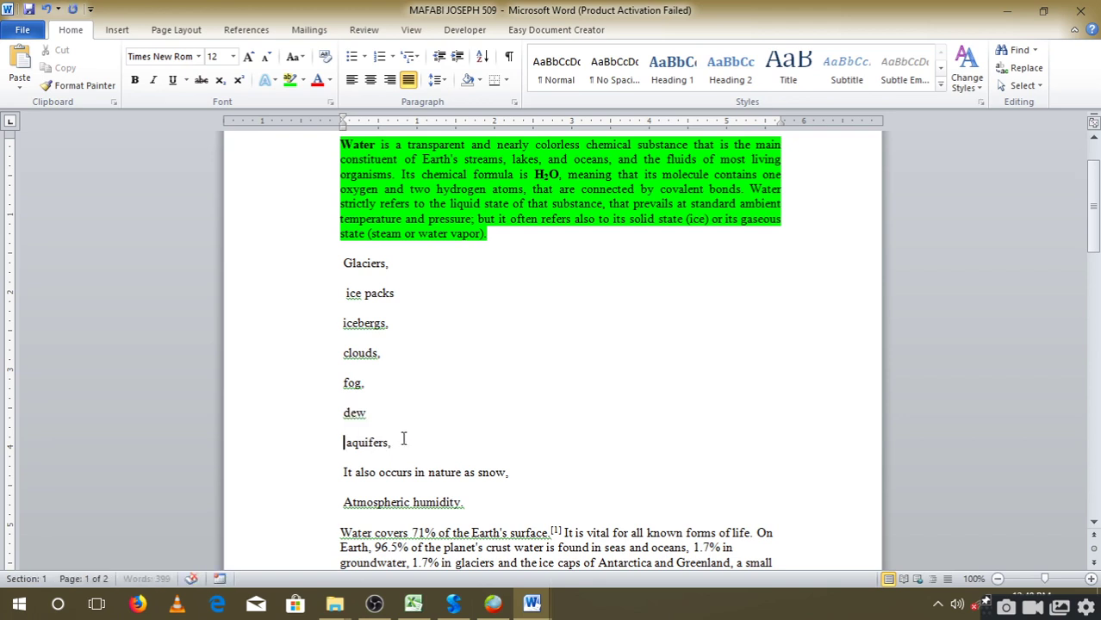
key("Delete")
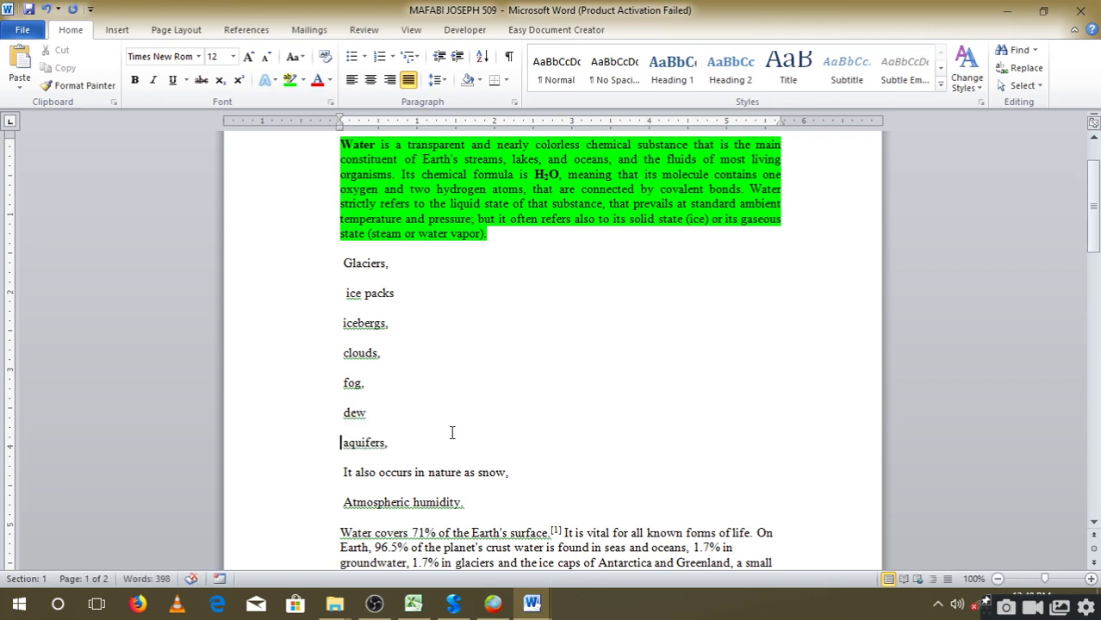
- Format the seven lines Glaciers through aquifers as a round-bulleted list
mouse_move(344, 246)
left_mouse_down()
mouse_move(373, 300)
mouse_move(373, 387)
left_mouse_up()
left_click(420, 418)
left_click_drag(394, 444, 338, 267)
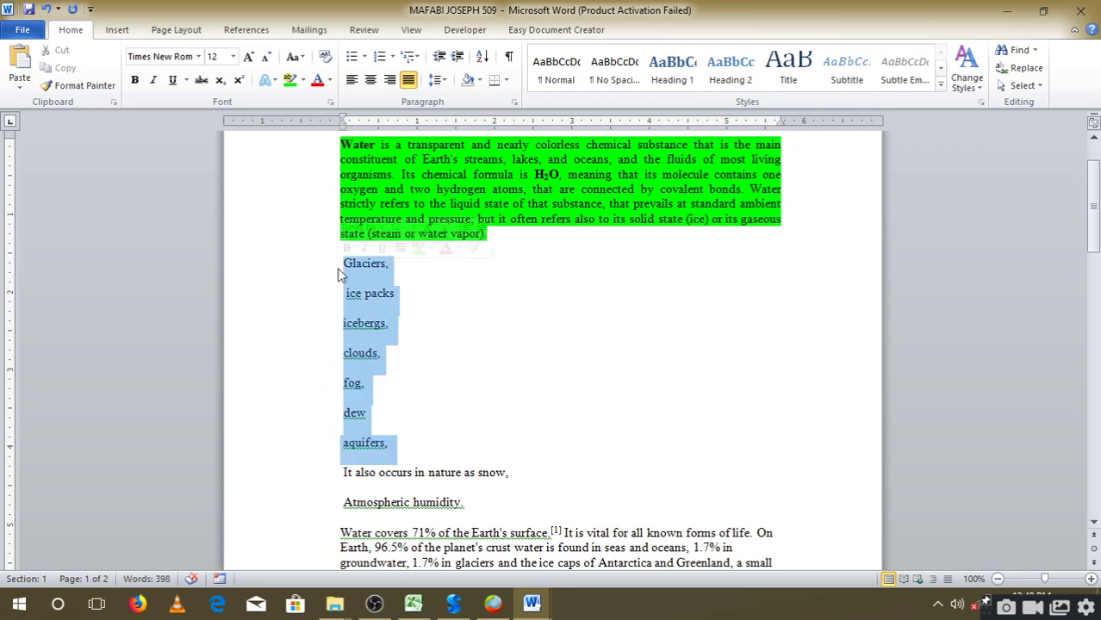
left_click(366, 56)
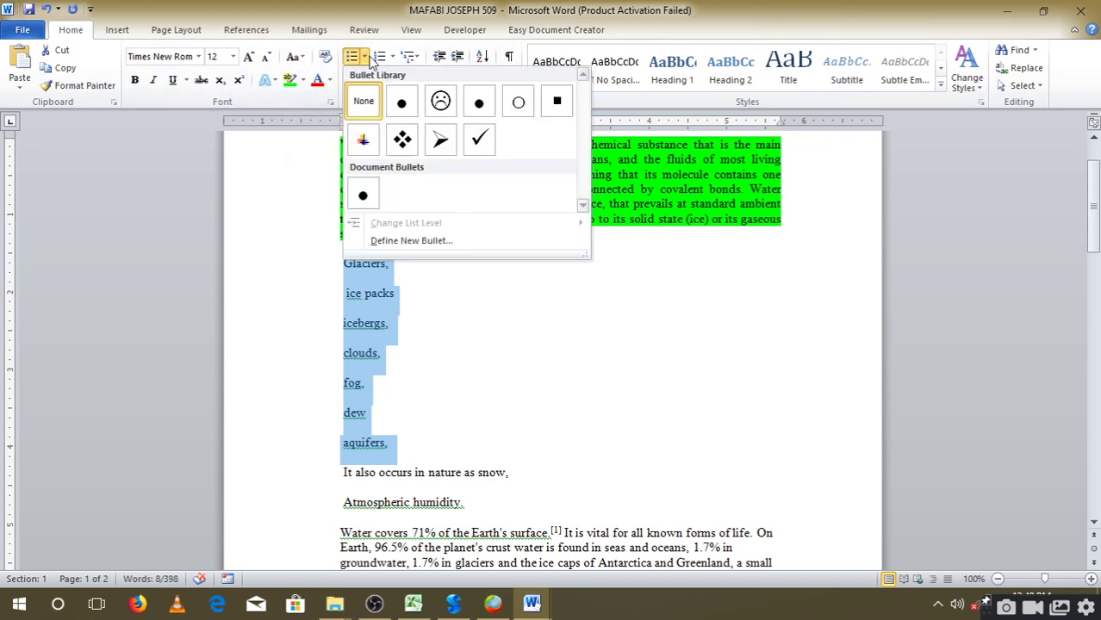
left_click(399, 103)
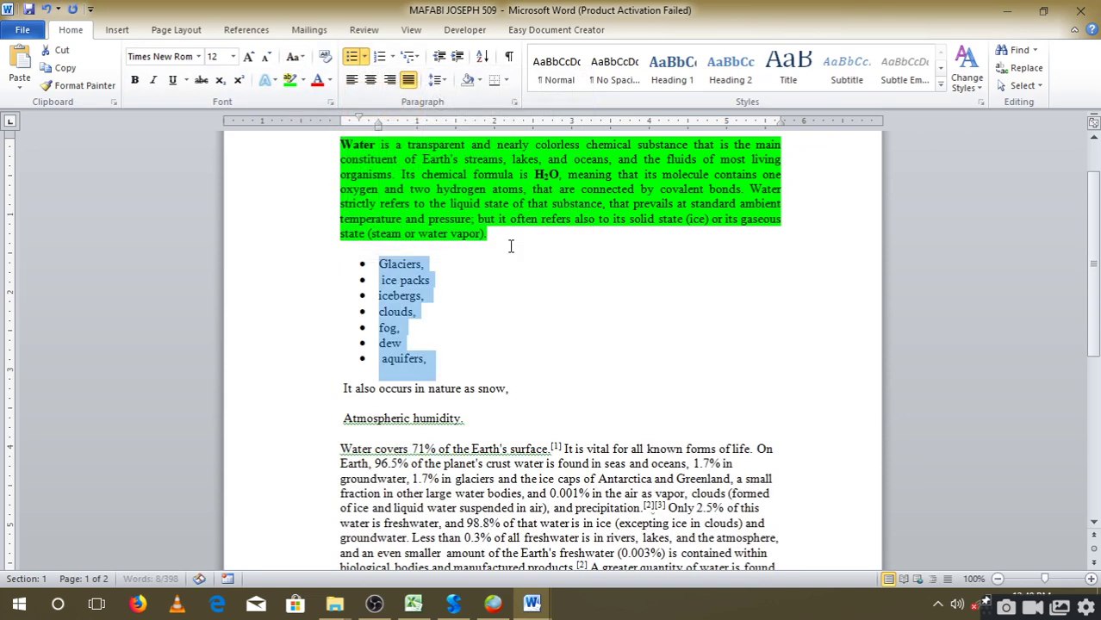
left_click(492, 319)
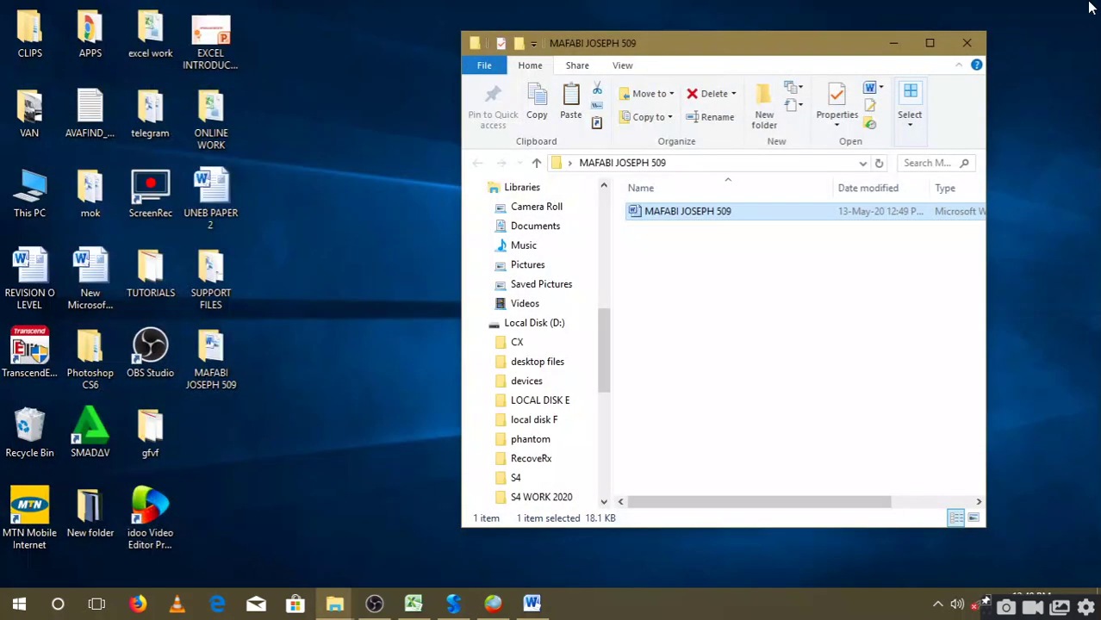
- Bring the exam paper back and scroll to the page-2 question on renaming the mock results file
left_click(1080, 10)
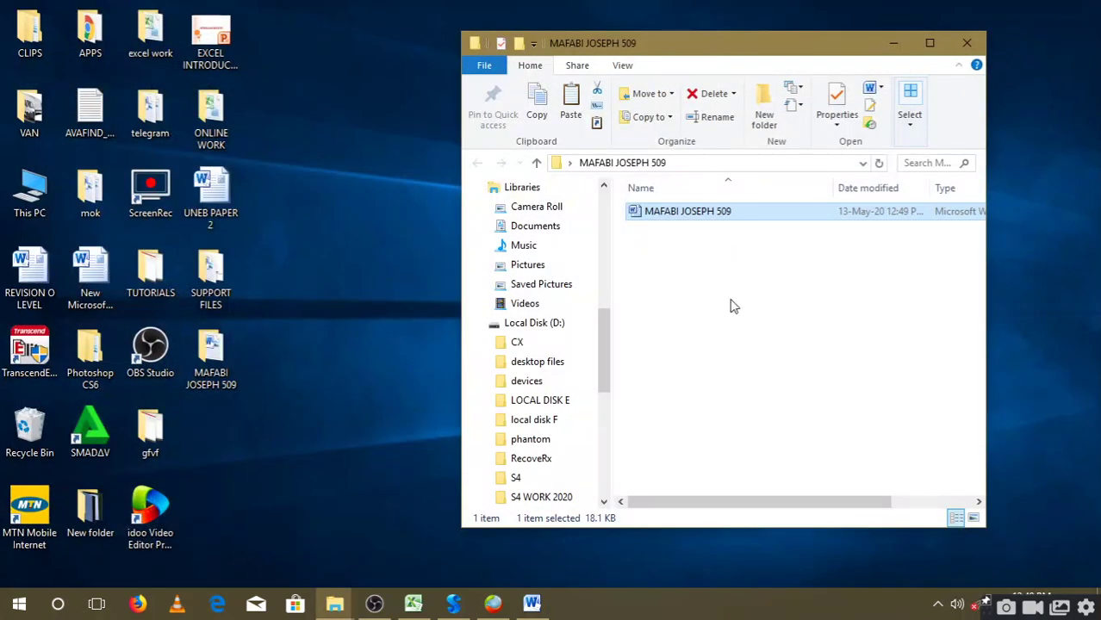
left_click(532, 605)
scroll(590, 461, "down", 10)
scroll(590, 460, "down", 10)
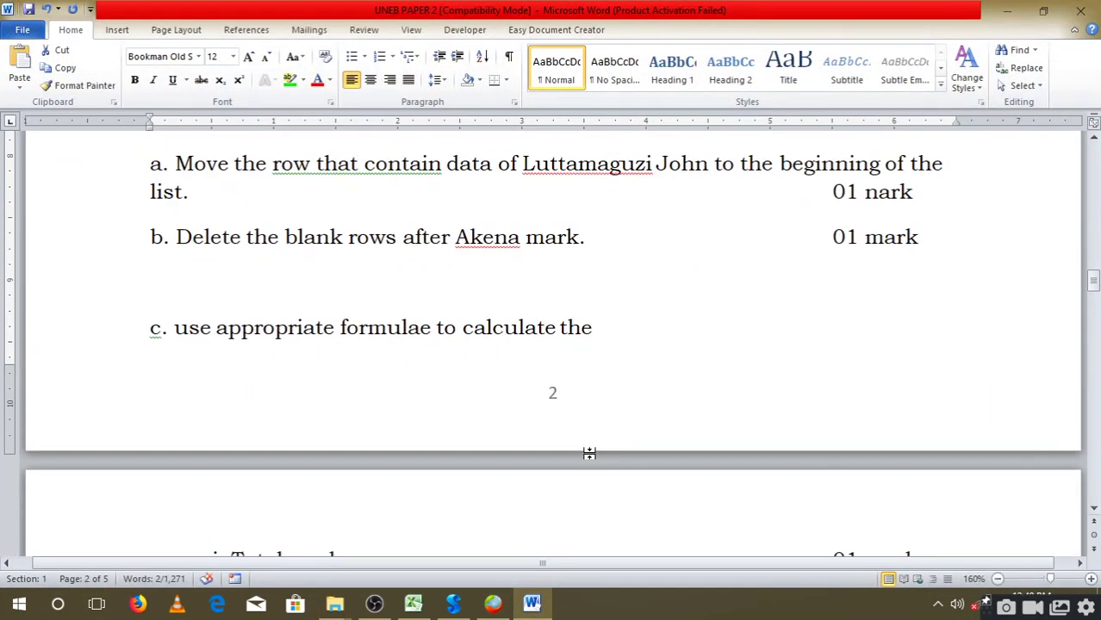
scroll(589, 459, "up", 1)
scroll(615, 468, "up", 5)
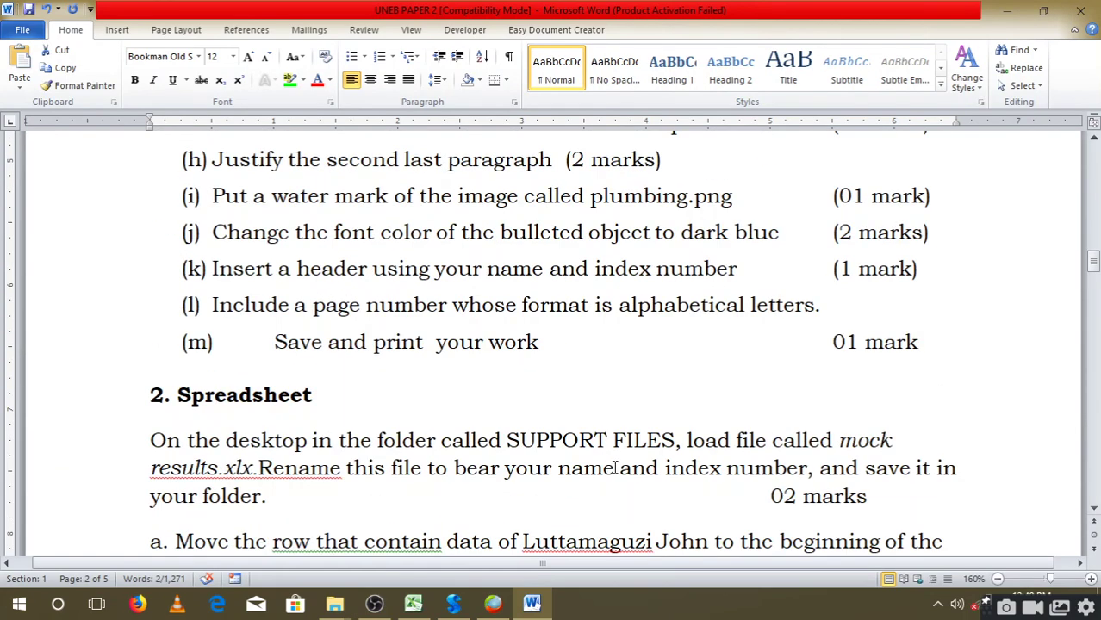
scroll(551, 433, "down", 2)
scroll(565, 428, "down", 1)
scroll(565, 428, "down", 1)
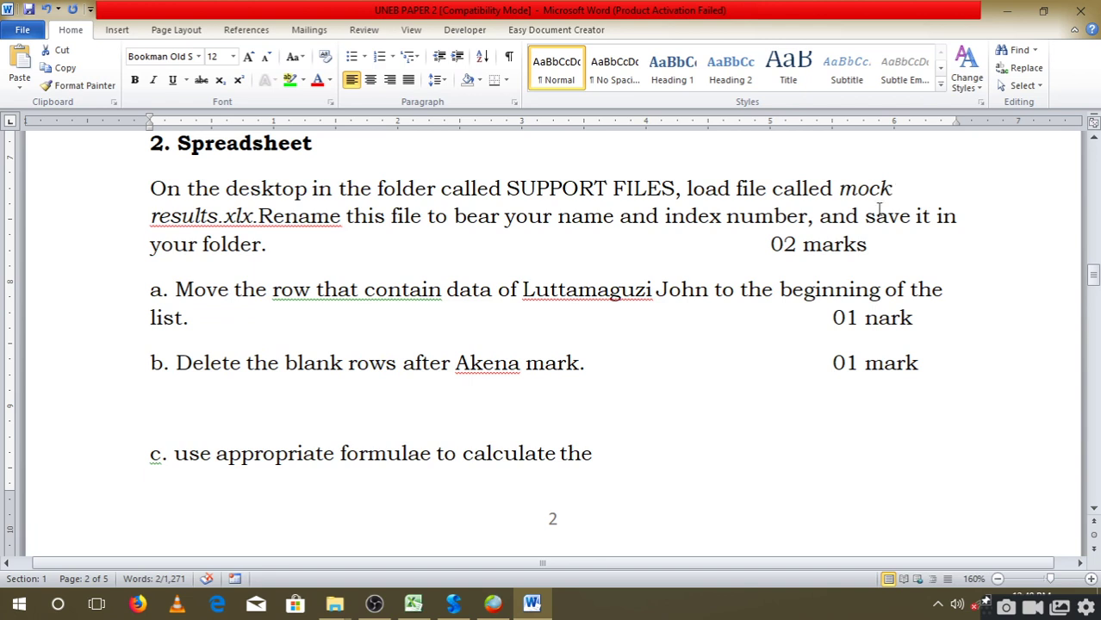
left_click(1003, 9)
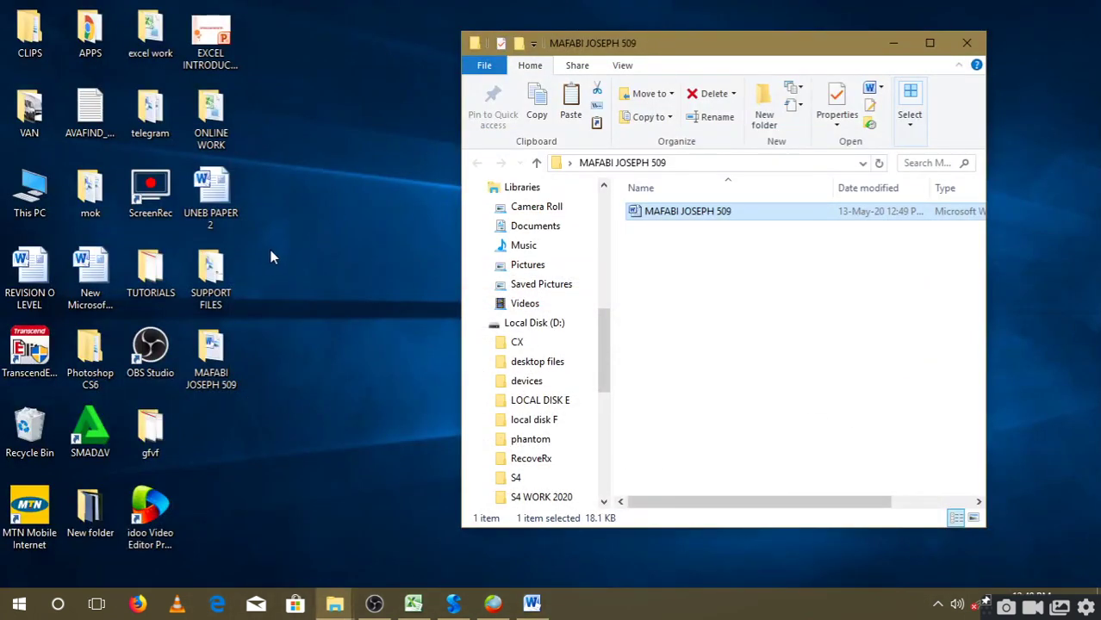
double_click(217, 274)
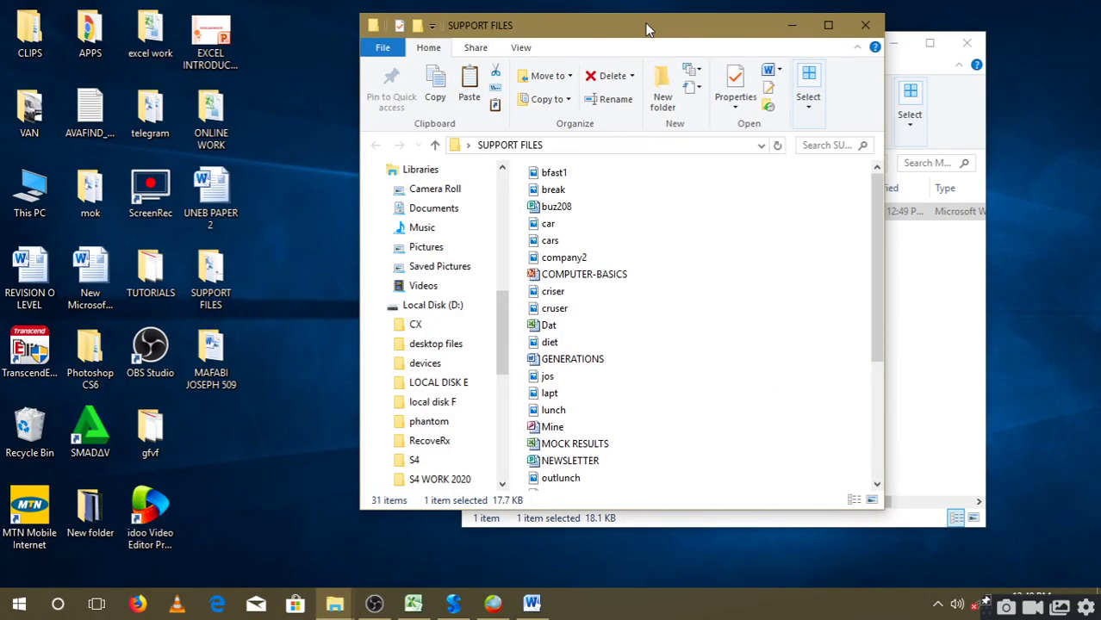
left_click_drag(647, 28, 296, 44)
left_click(813, 33)
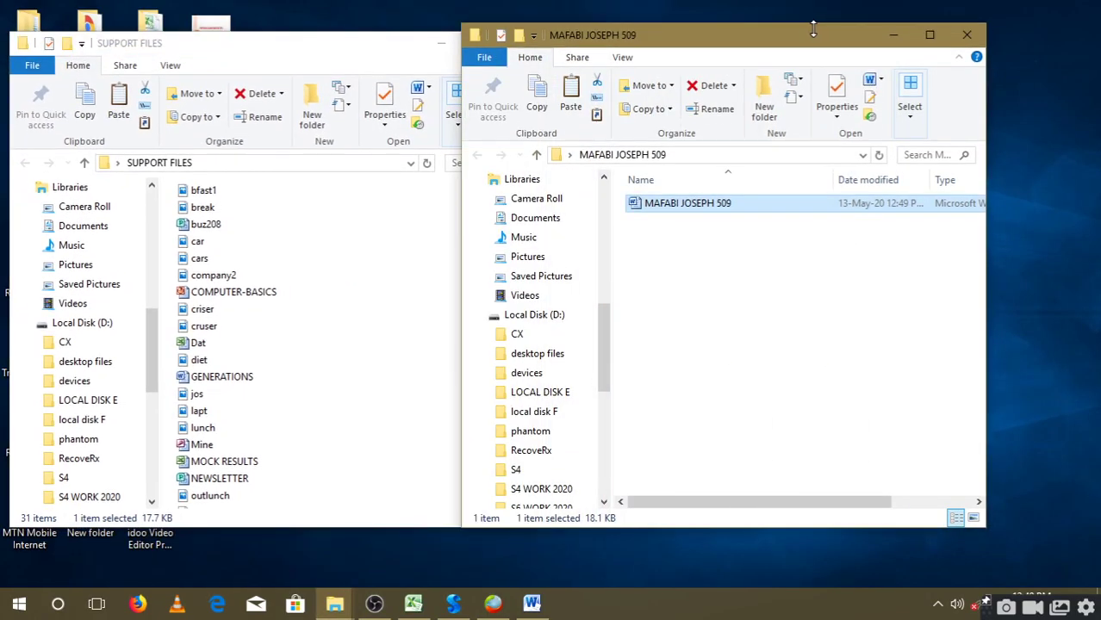
left_click_drag(813, 33, 893, 32)
left_click(207, 296)
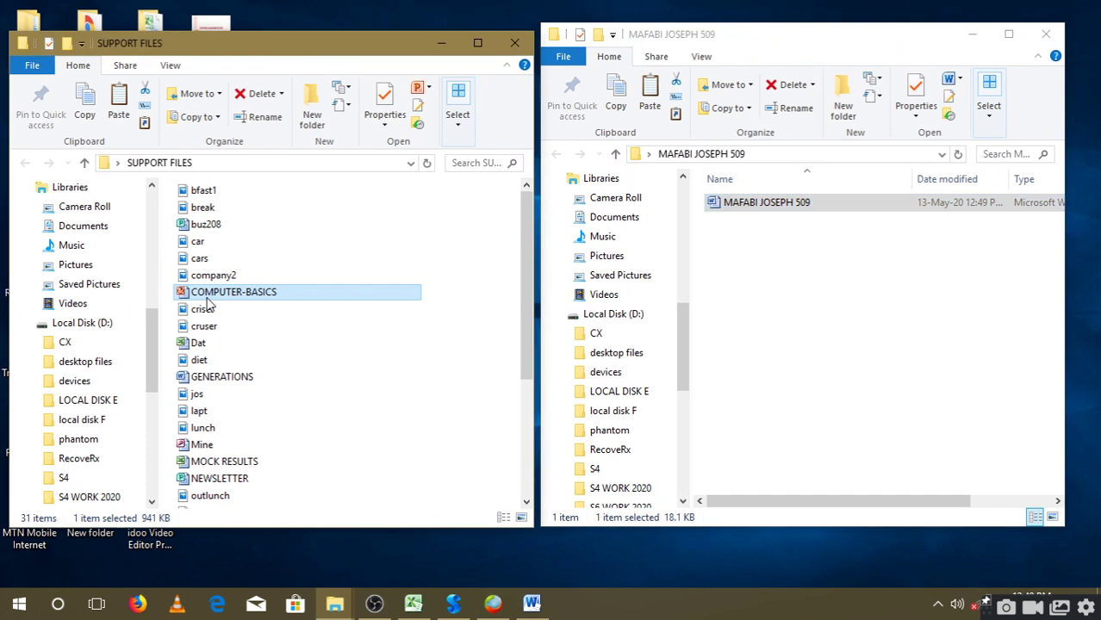
scroll(215, 414, "down", 1)
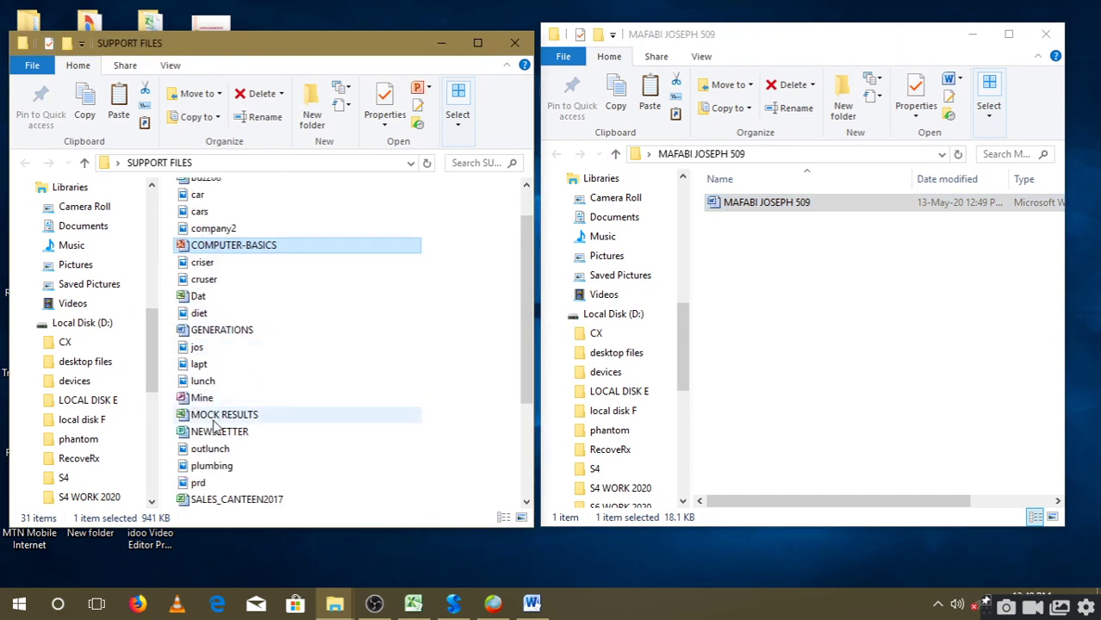
scroll(220, 439, "down", 1)
scroll(228, 465, "down", 1)
scroll(232, 470, "down", 1)
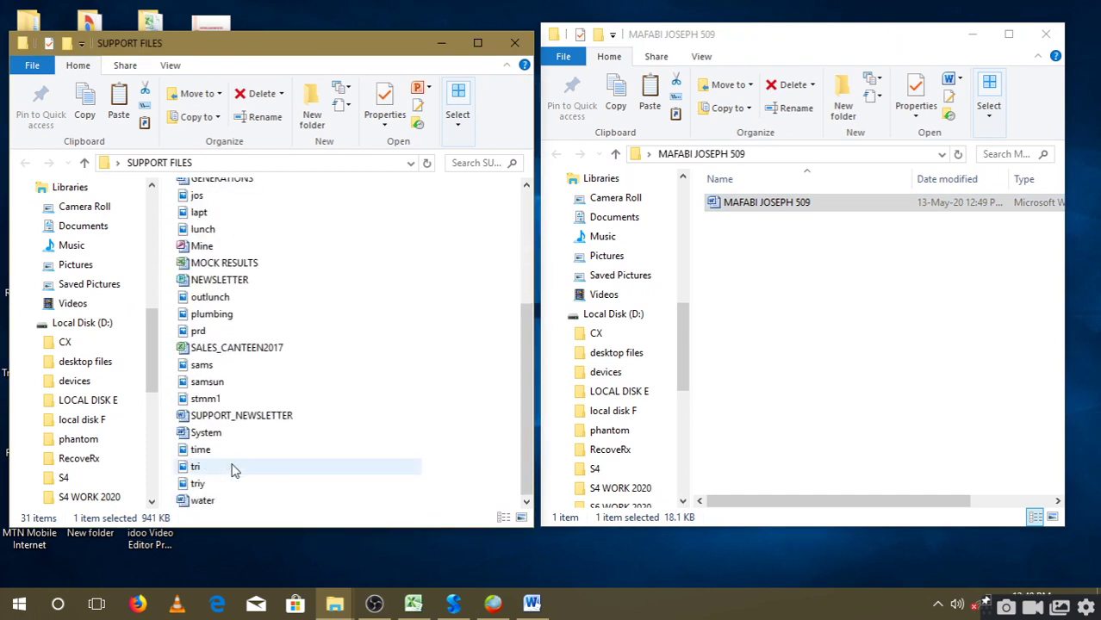
scroll(232, 470, "up", 4)
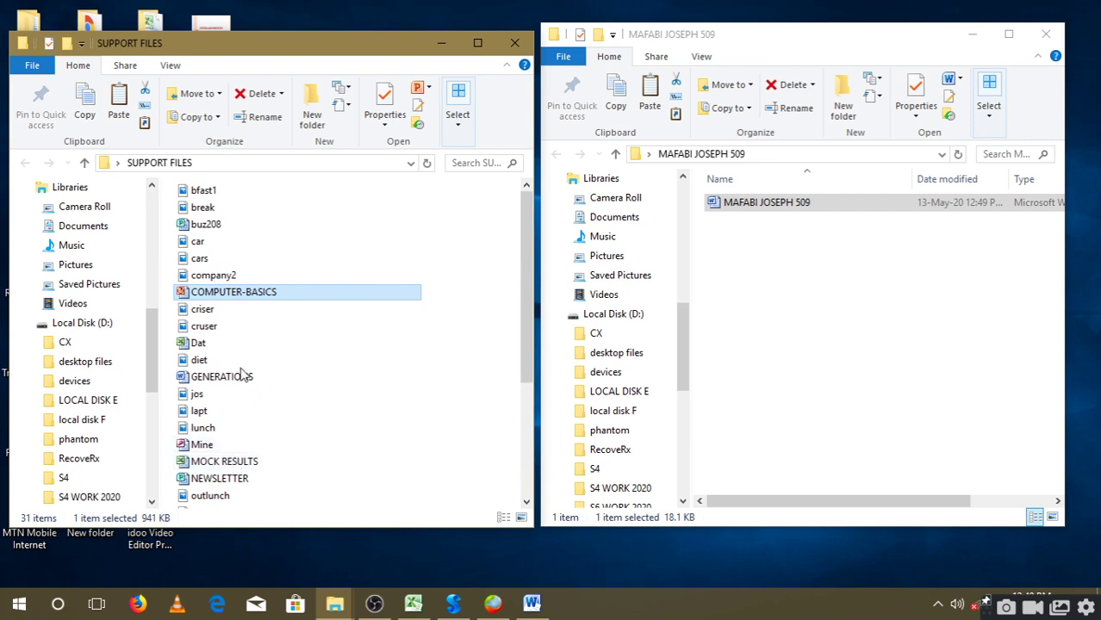
scroll(233, 422, "down", 1)
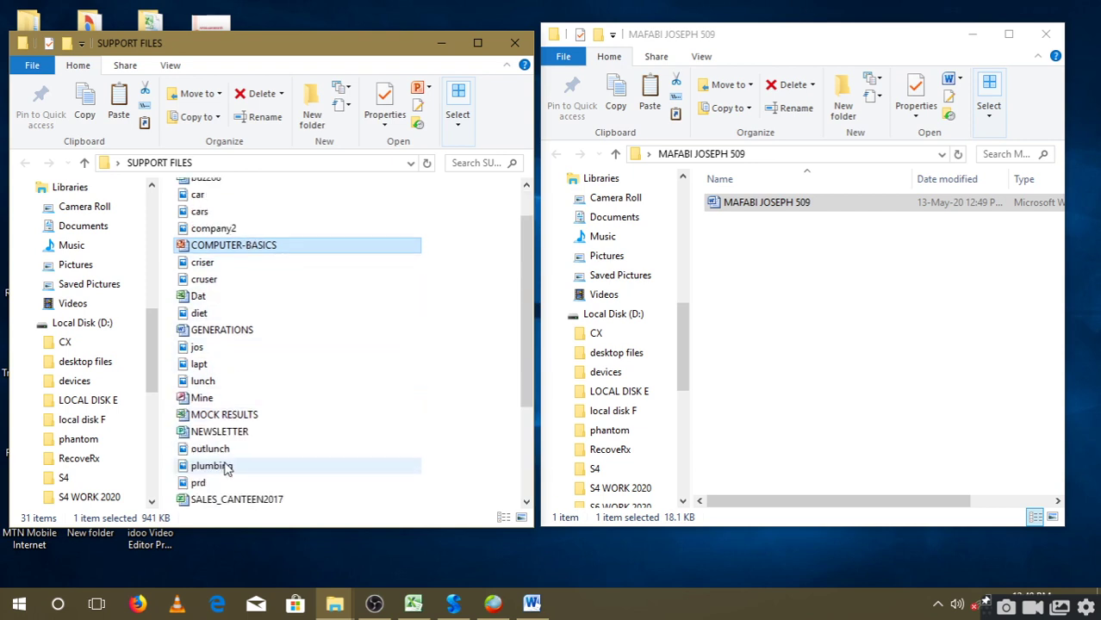
left_click(241, 415)
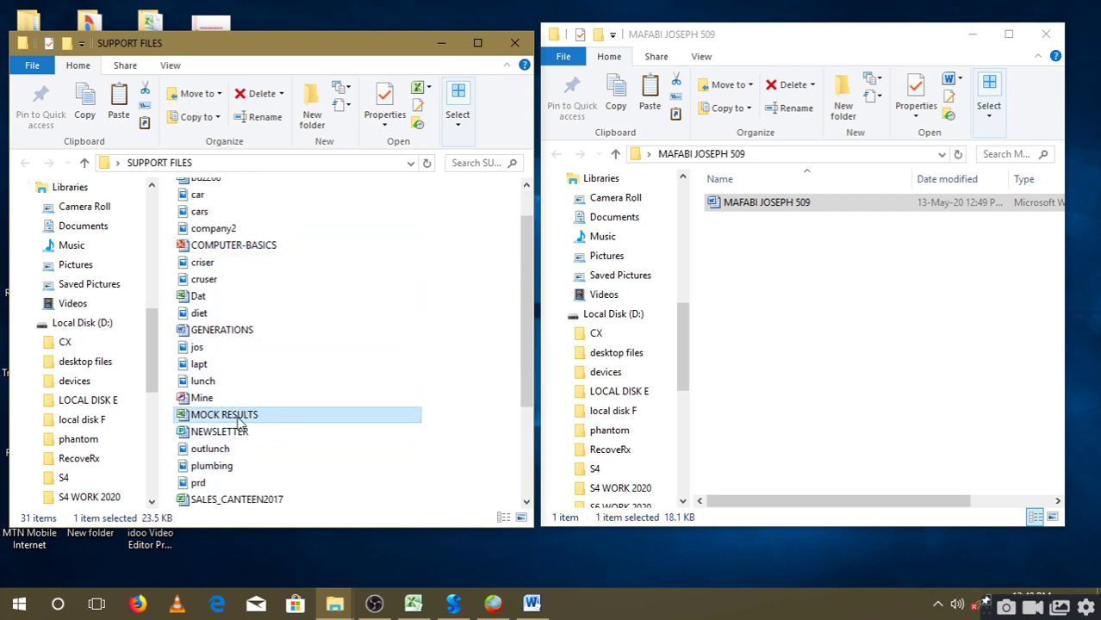
right_click(211, 416)
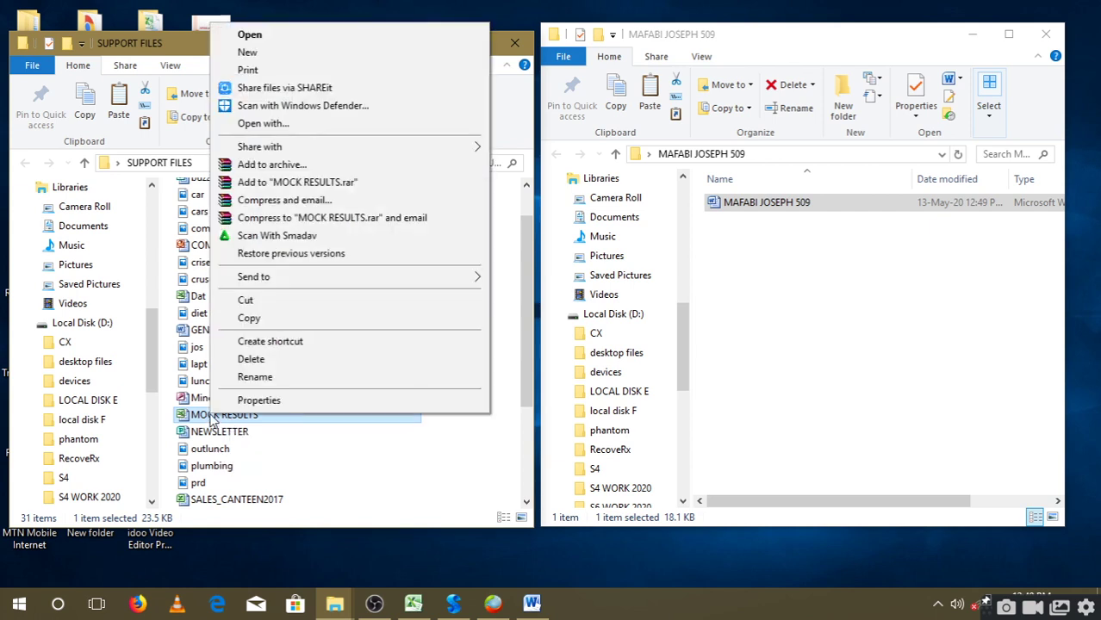
left_click(267, 318)
left_click(774, 318)
right_click(764, 250)
left_click(815, 361)
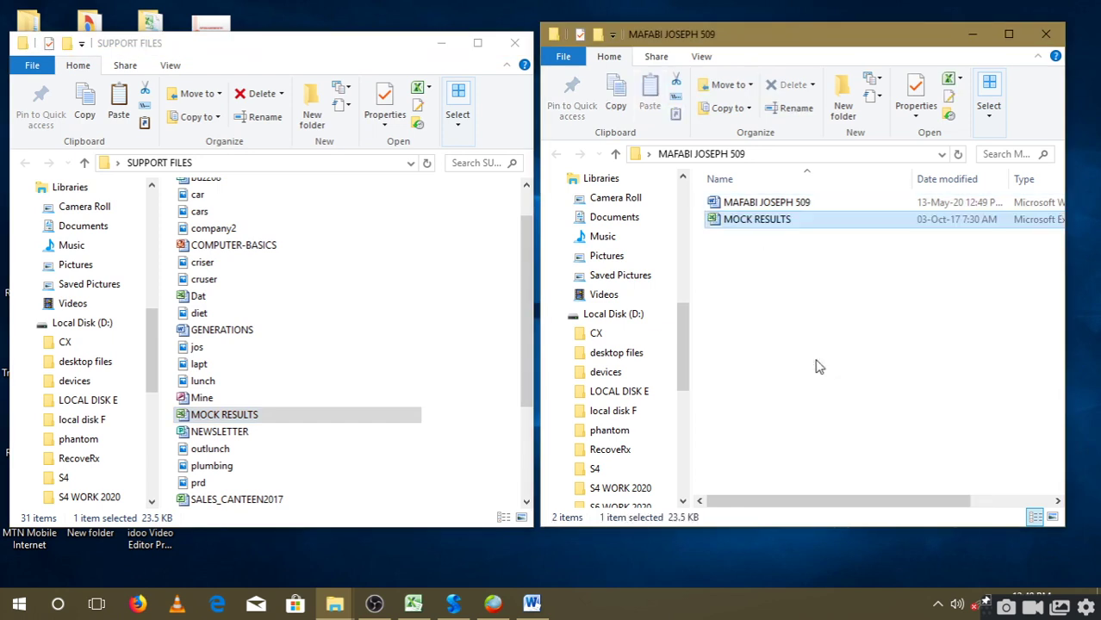
right_click(767, 220)
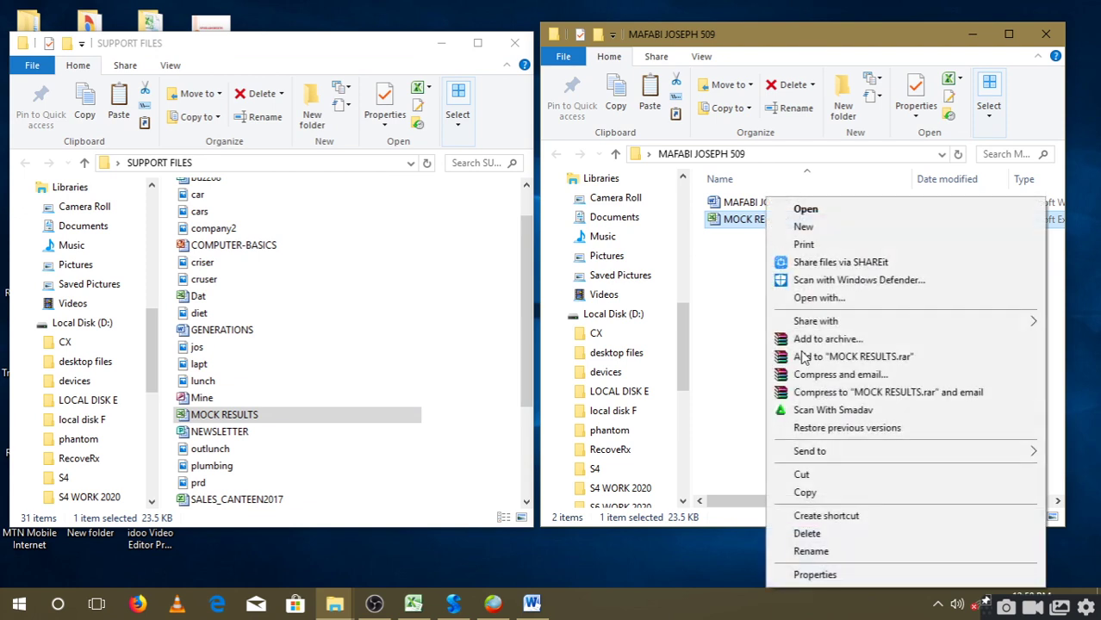
left_click(847, 556)
type("MA")
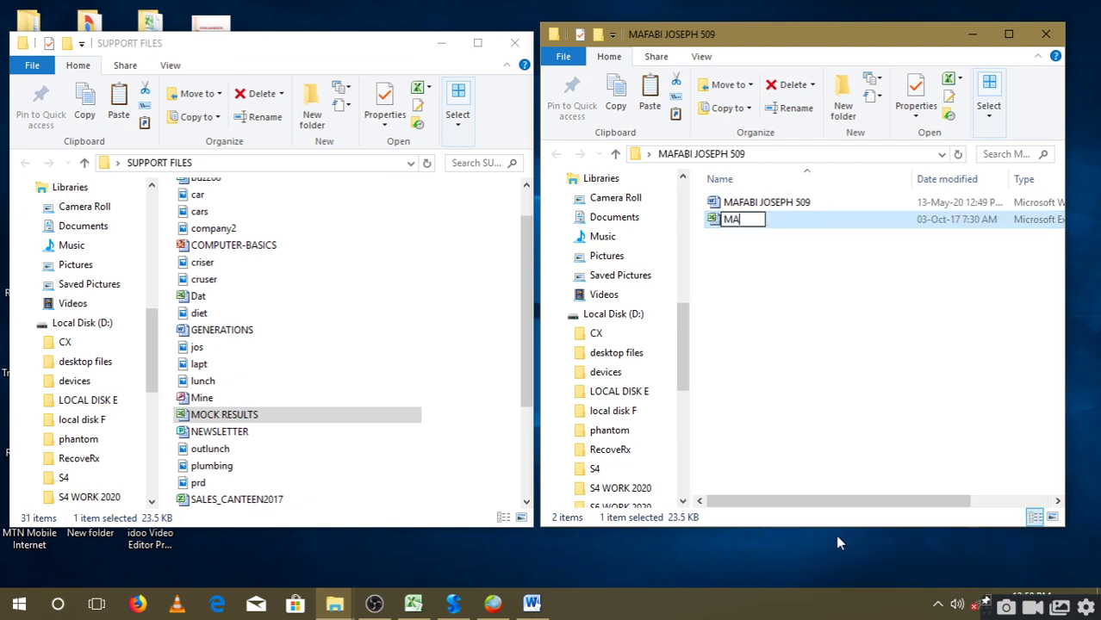
type("FABI")
type(" JOSEPH ")
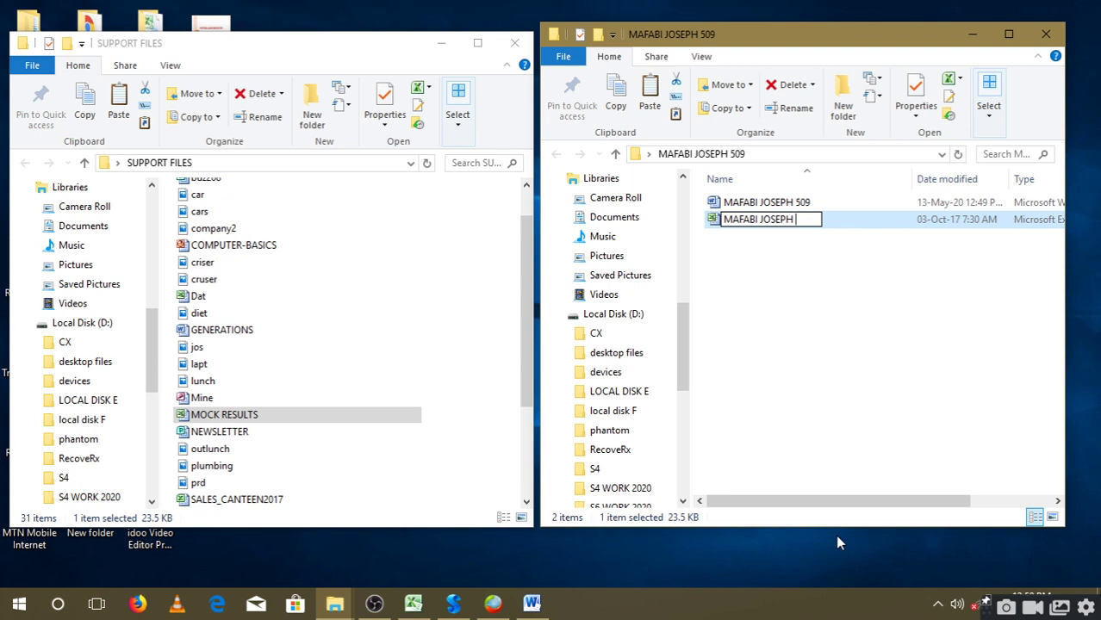
type("509")
mouse_move(831, 329)
left_mouse_down()
mouse_move(808, 226)
mouse_move(837, 384)
left_mouse_up()
left_click(803, 222)
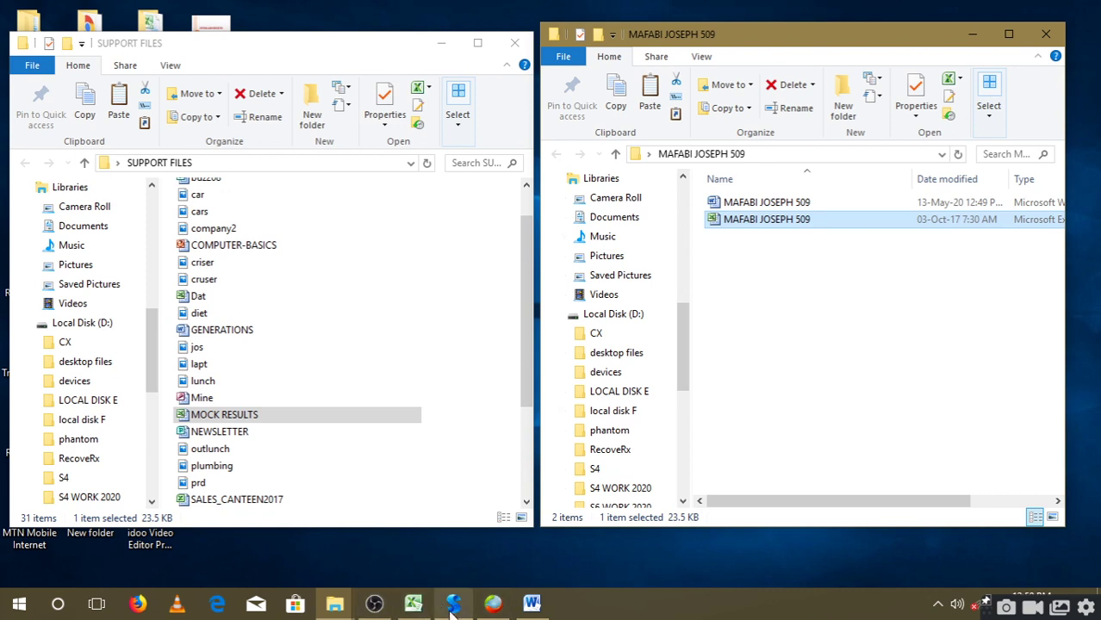
left_click(532, 605)
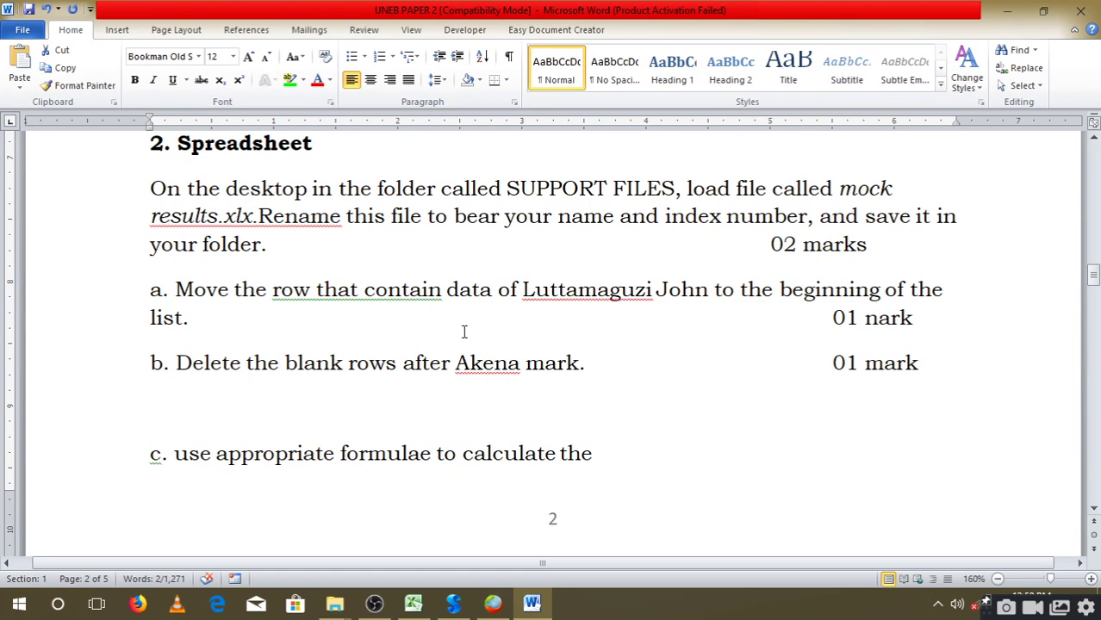
scroll(465, 329, "down", 3)
scroll(465, 330, "down", 4)
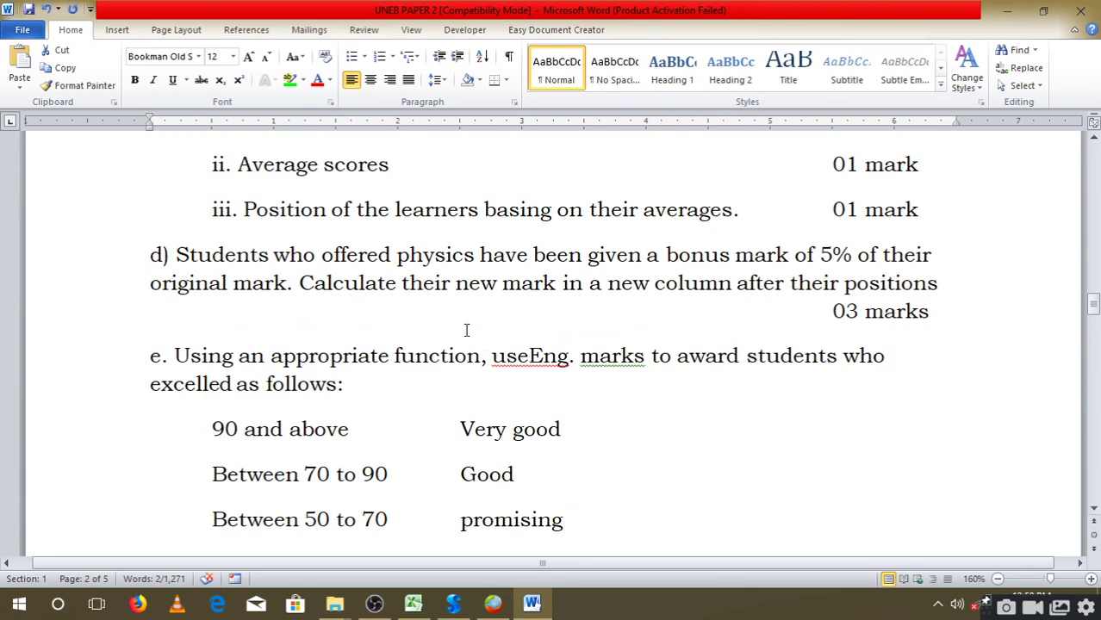
scroll(466, 330, "down", 4)
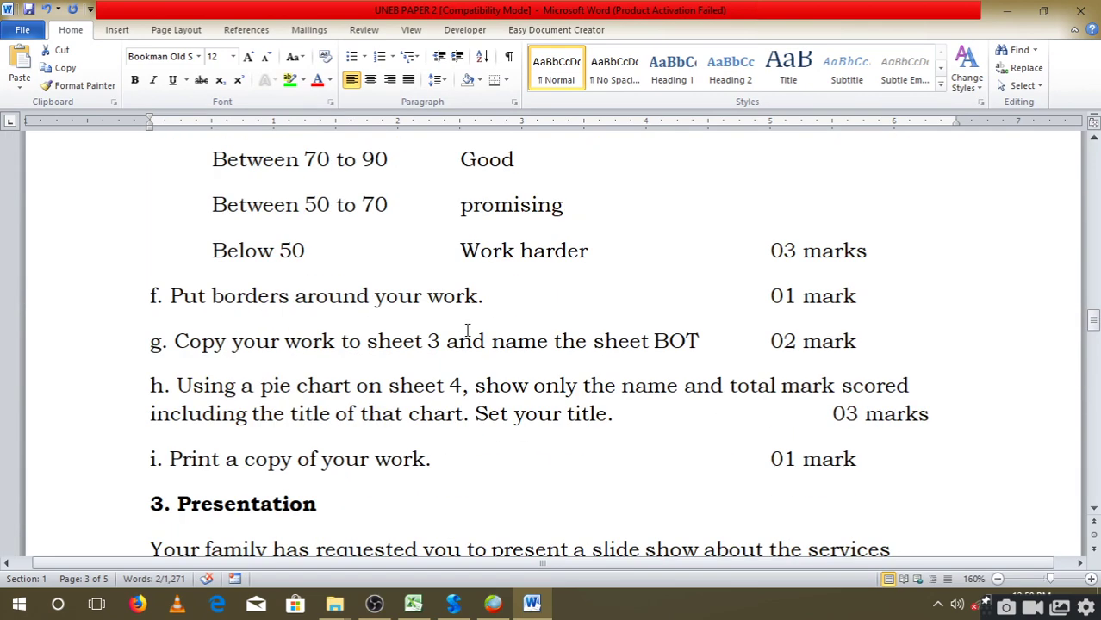
scroll(467, 330, "down", 3)
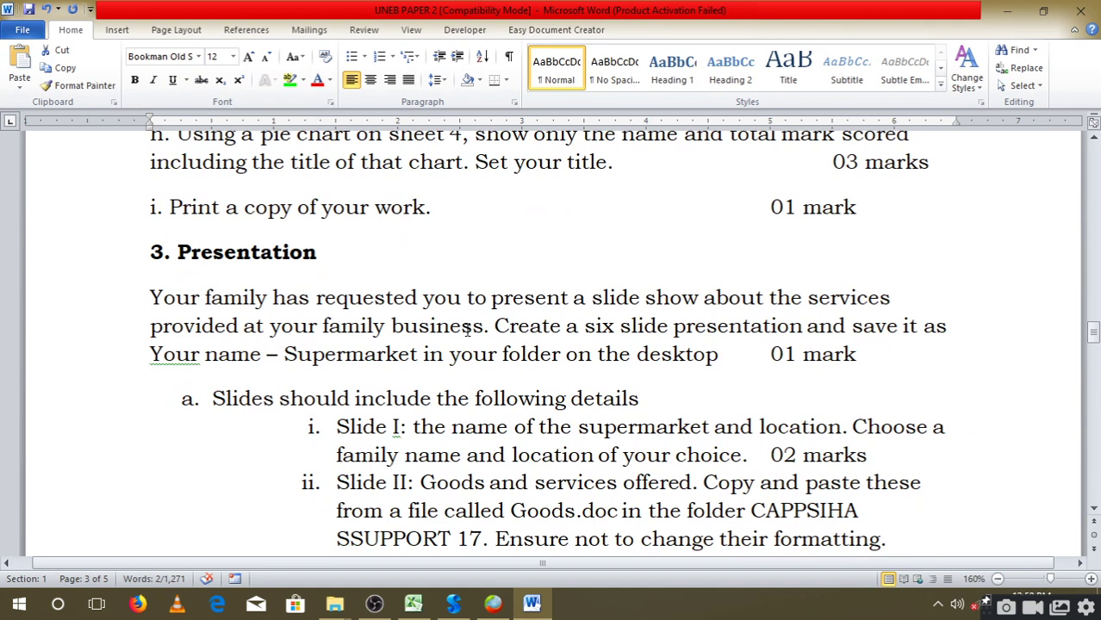
scroll(468, 329, "down", 1)
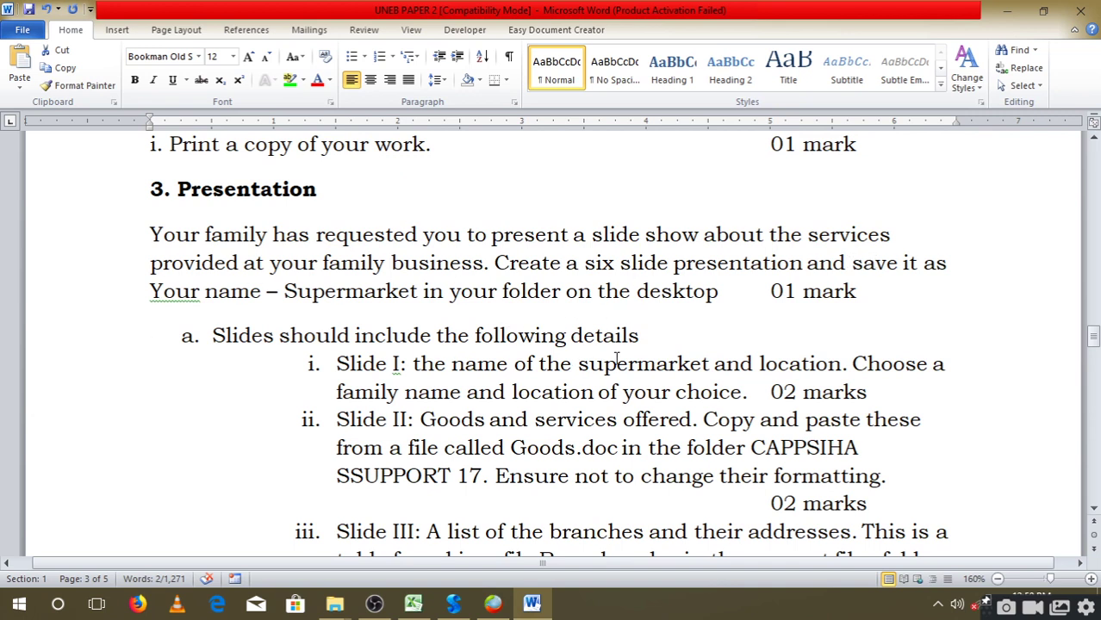
left_click(740, 299)
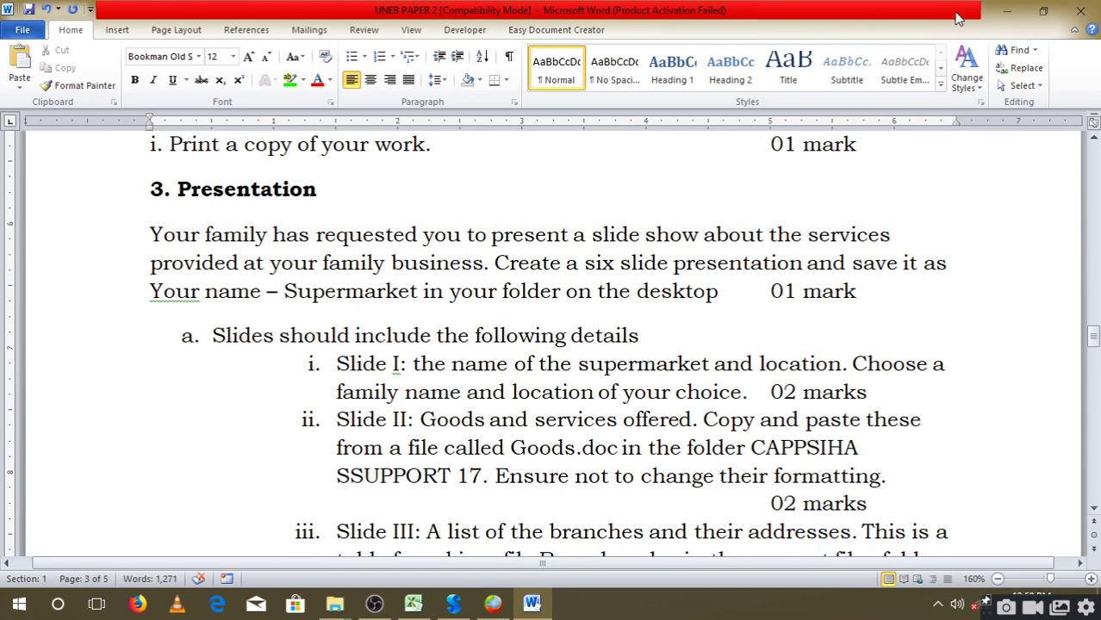
left_click(1004, 9)
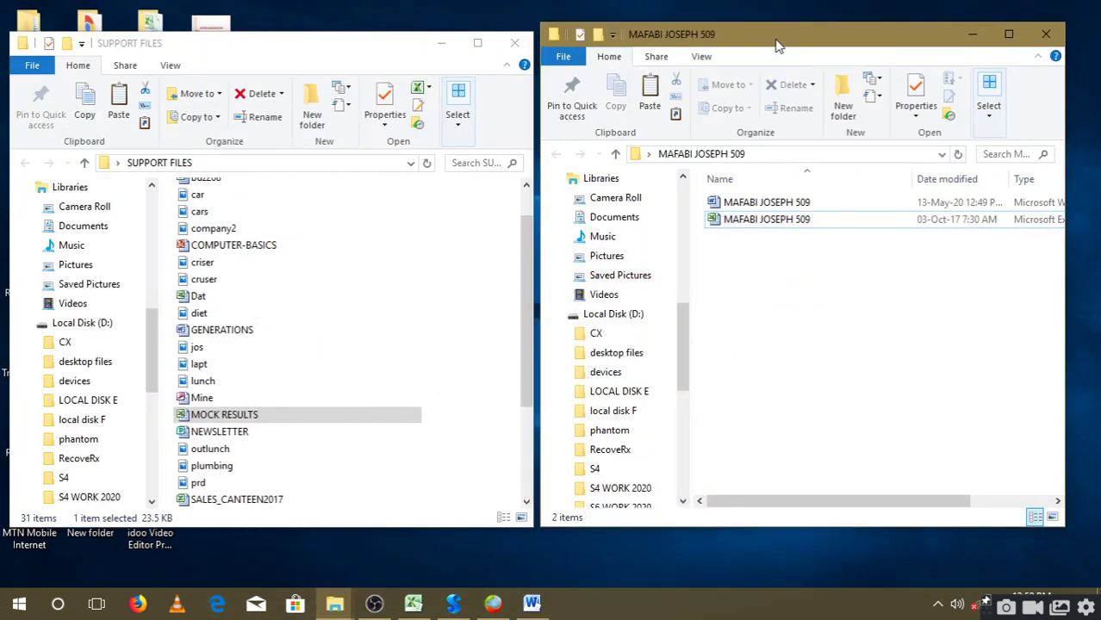
left_click(515, 43)
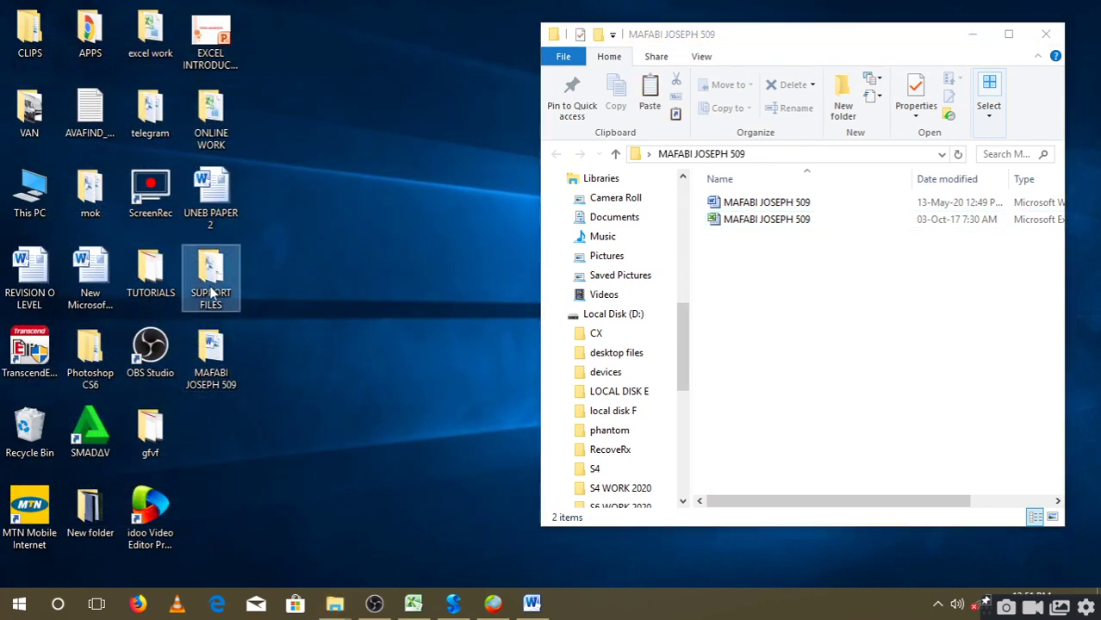
left_click_drag(789, 38, 703, 53)
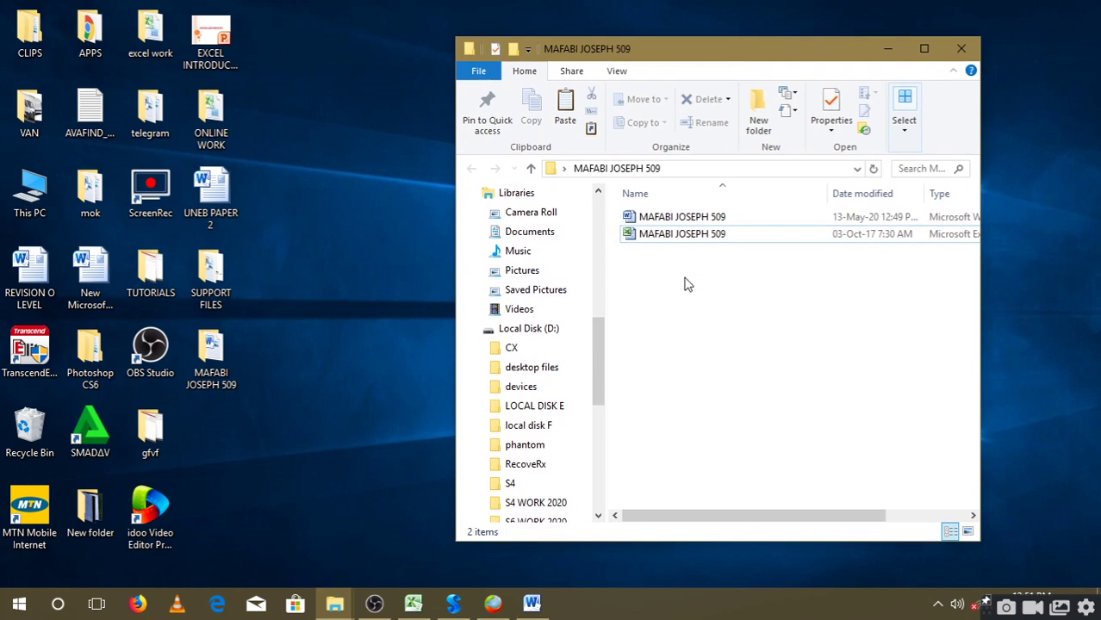
right_click(676, 437)
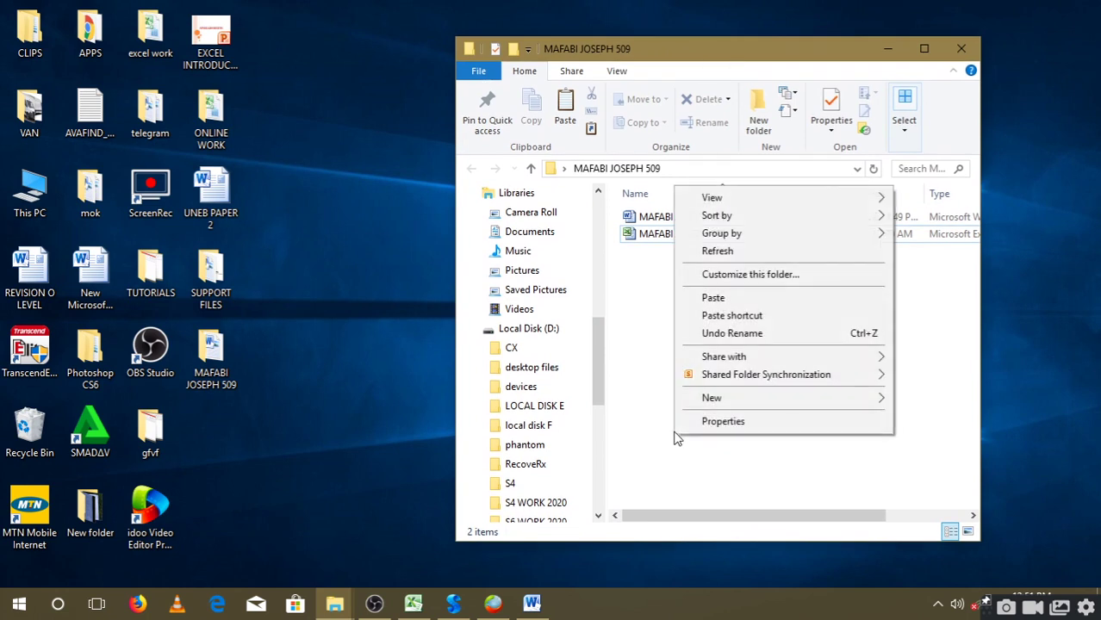
mouse_move(711, 398)
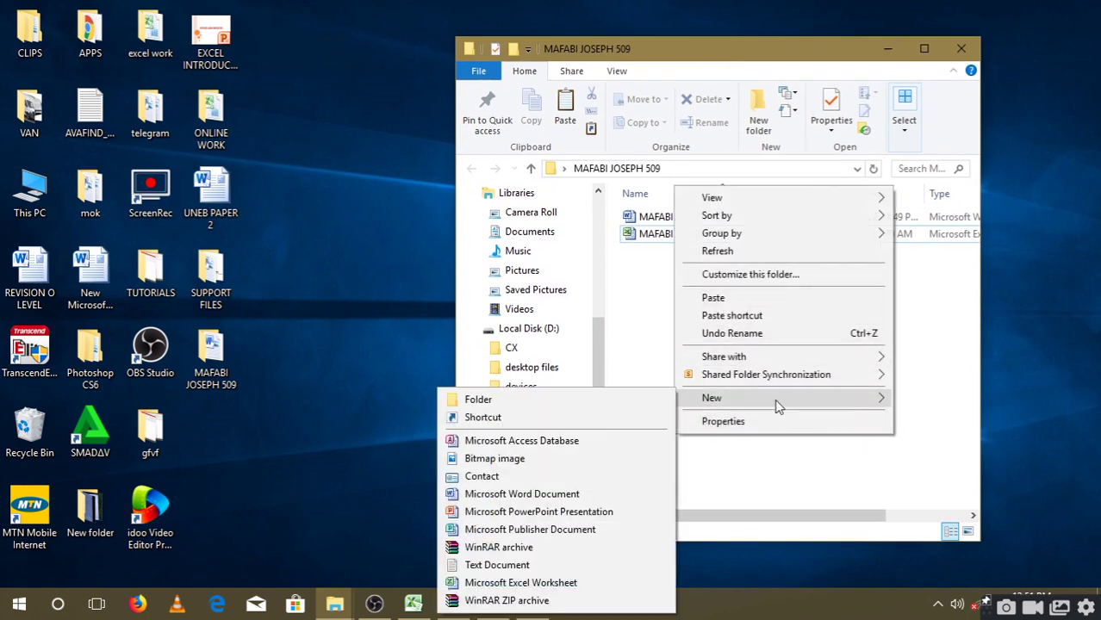
left_click(615, 512)
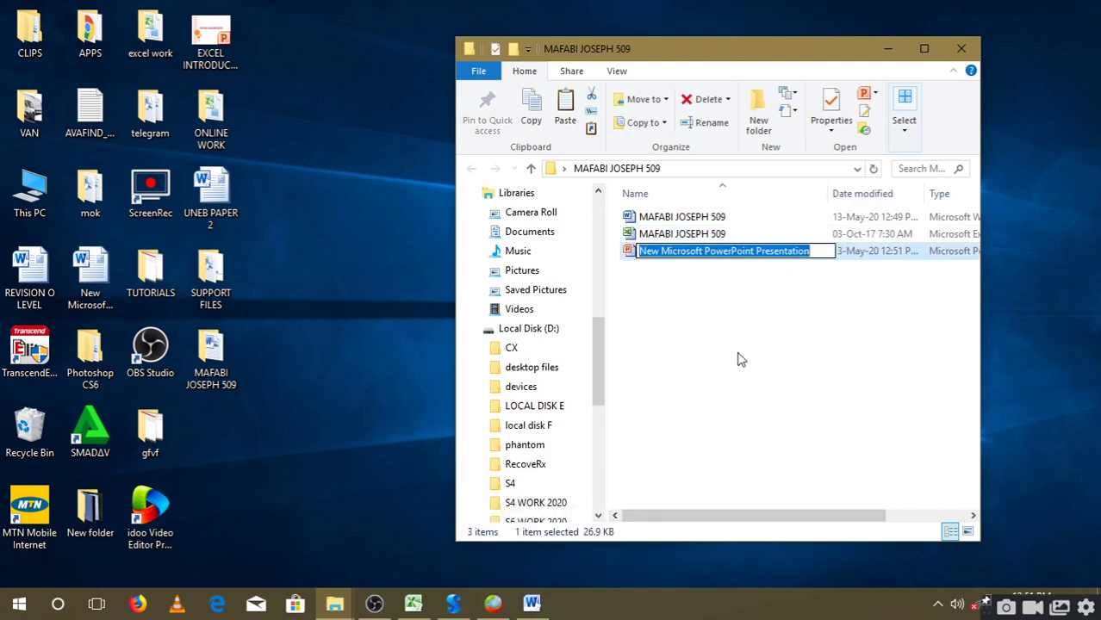
type("MAFABI")
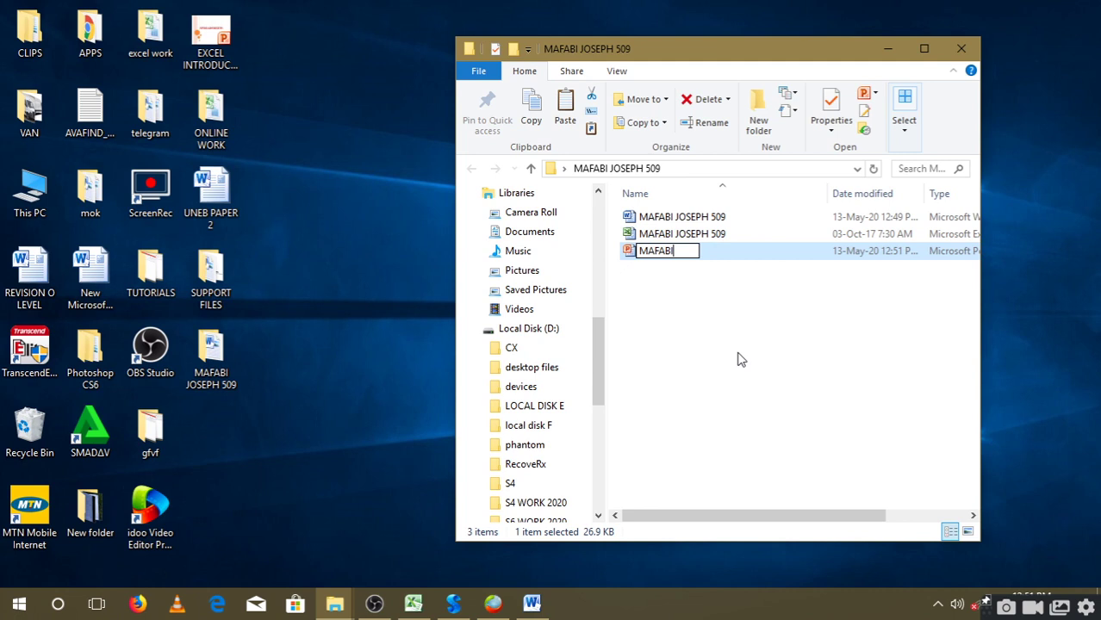
type("JOSPE")
key("BackSpace")
key("BackSpace")
key("BackSpace")
key("BackSpace")
key("BackSpace")
type("JOSEPH 509")
left_click(739, 358)
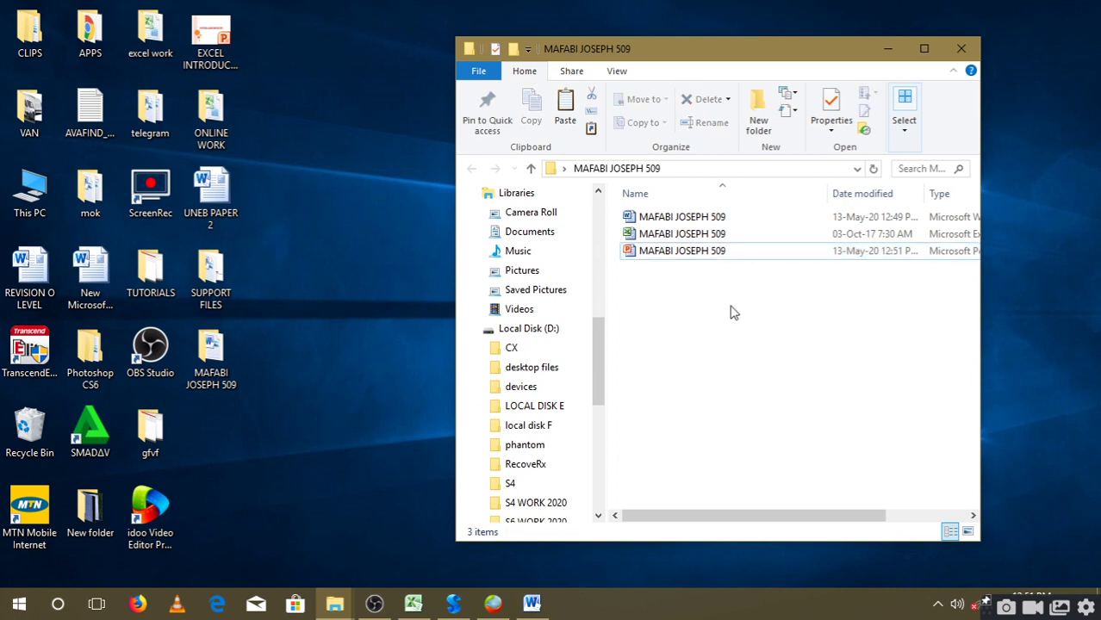
left_click(713, 258)
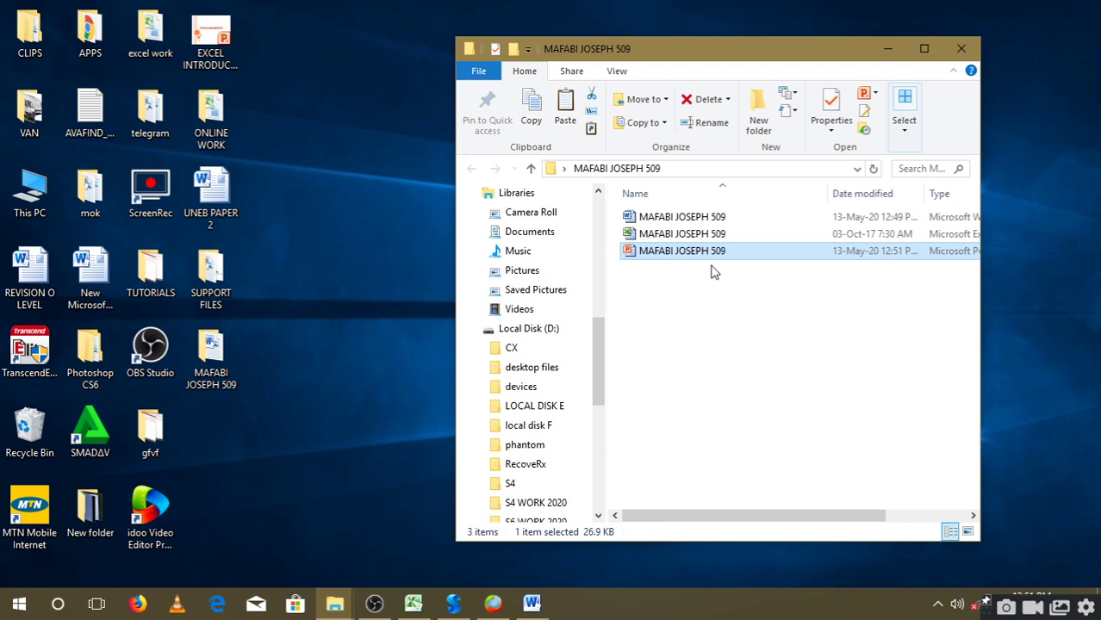
left_click(700, 328)
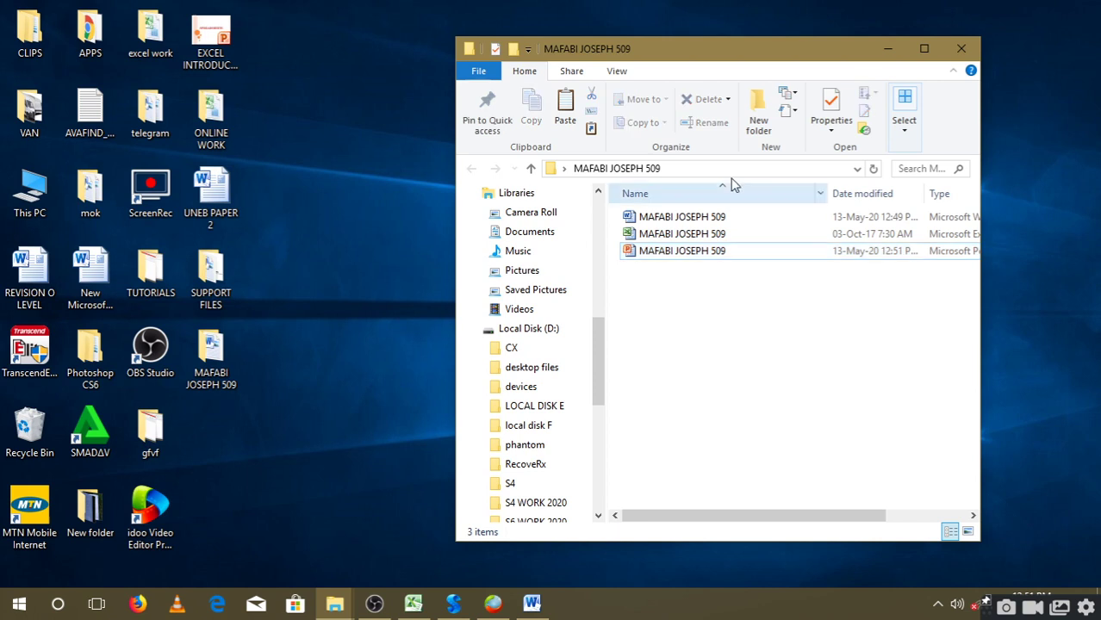
left_click(698, 219)
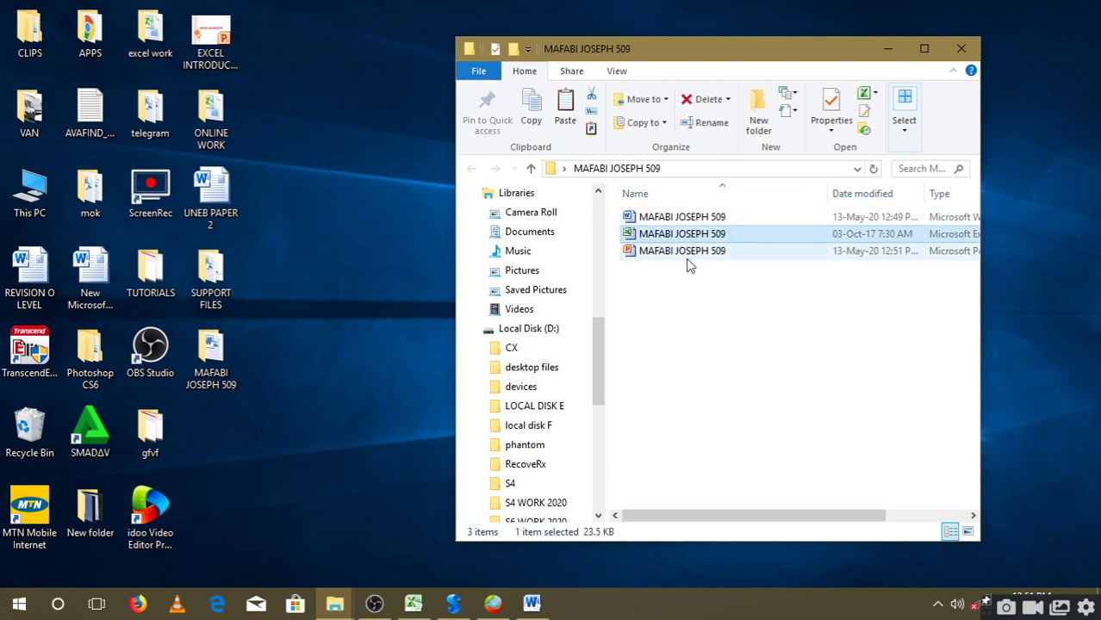
left_click(690, 253)
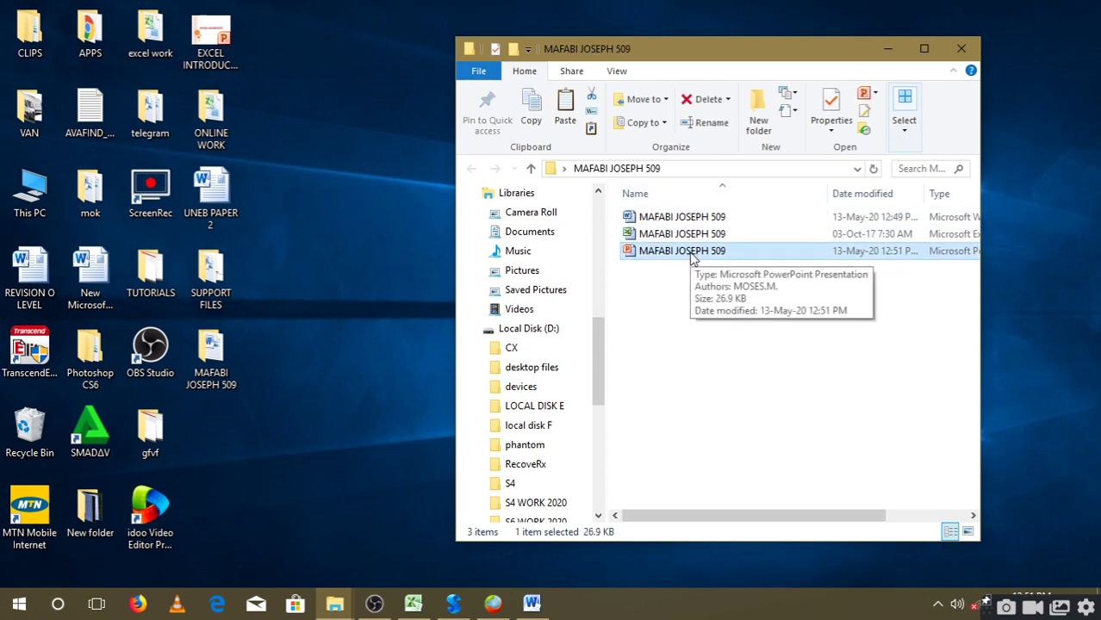
double_click(689, 252)
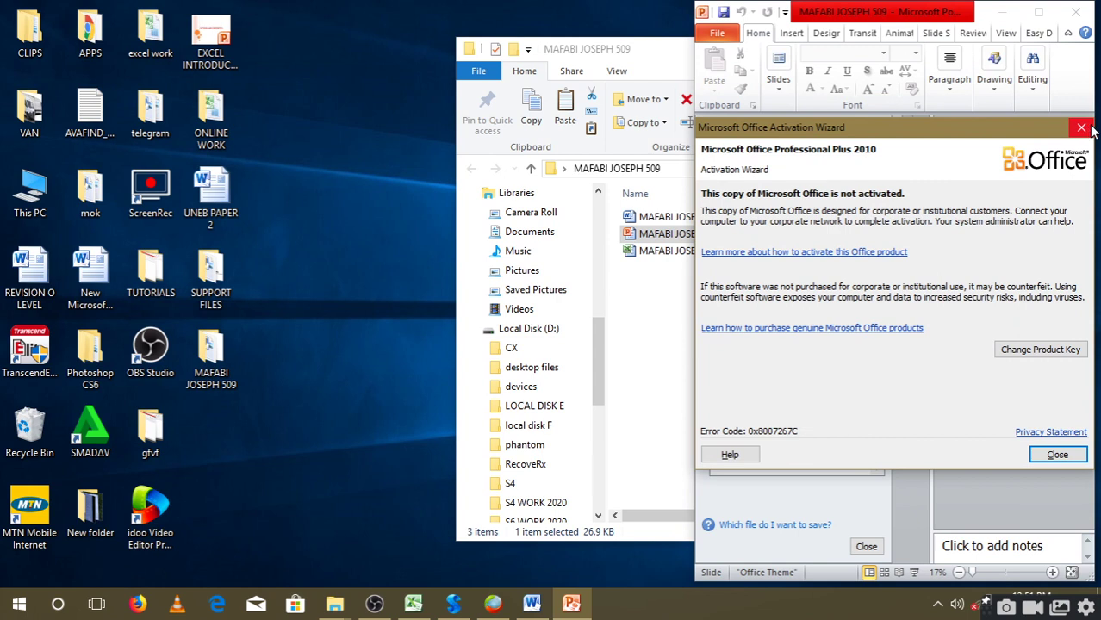
left_click(1080, 127)
left_click_drag(942, 12, 854, 18)
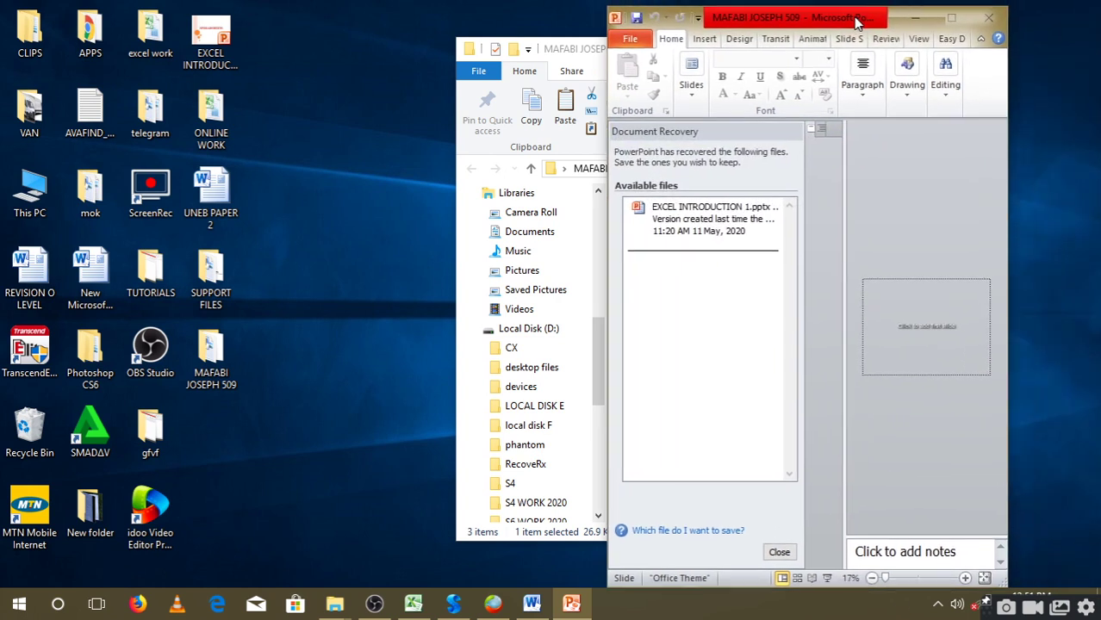
left_click(991, 13)
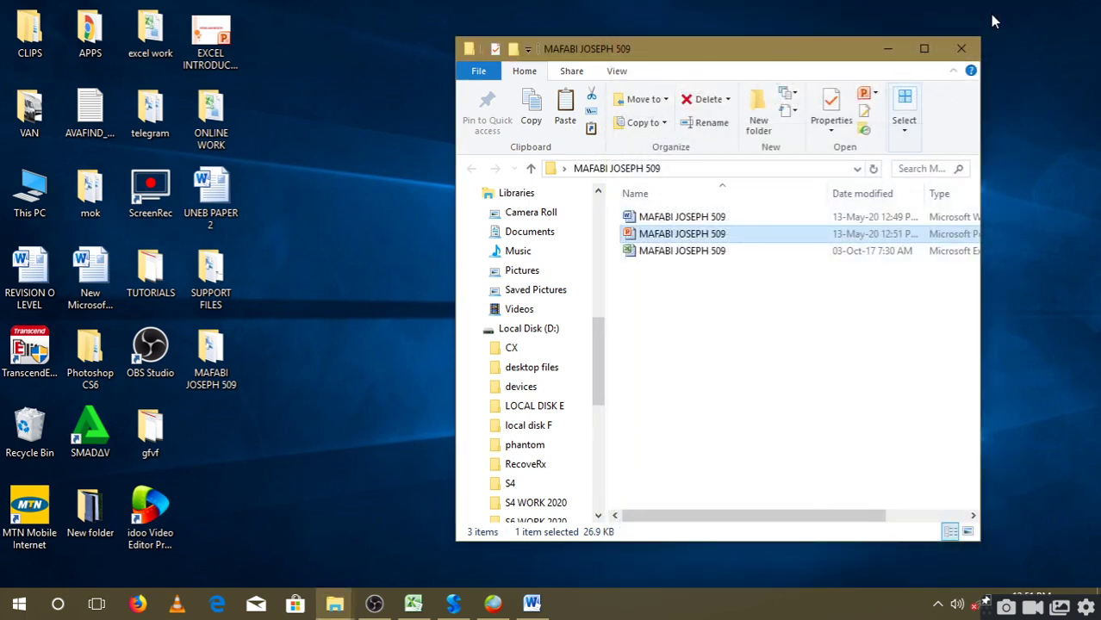
left_click(734, 392)
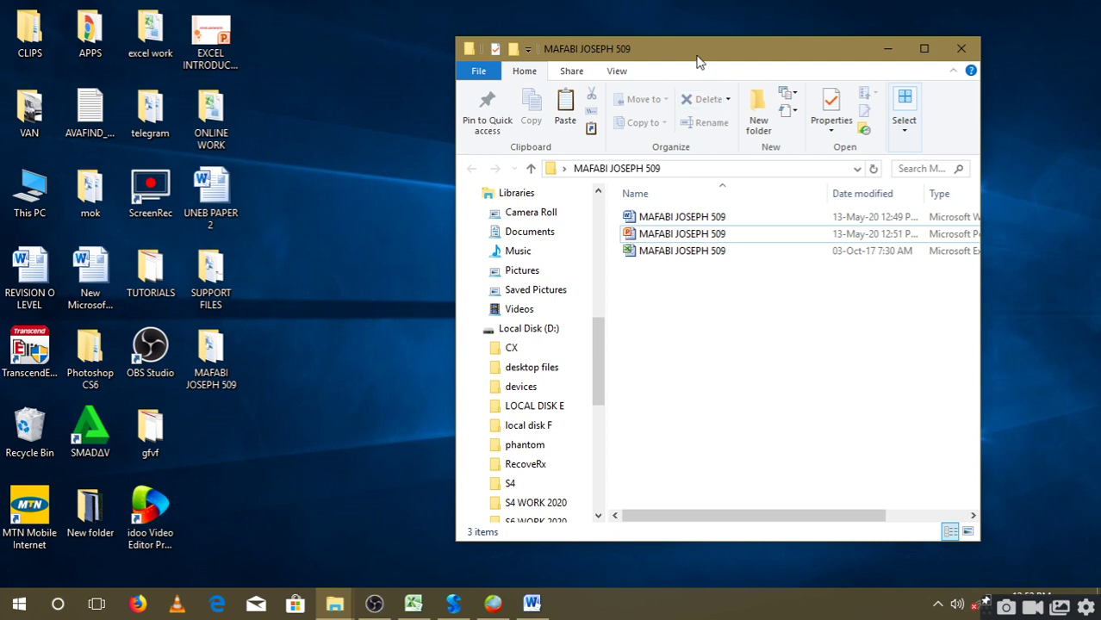
left_click_drag(699, 51, 745, 49)
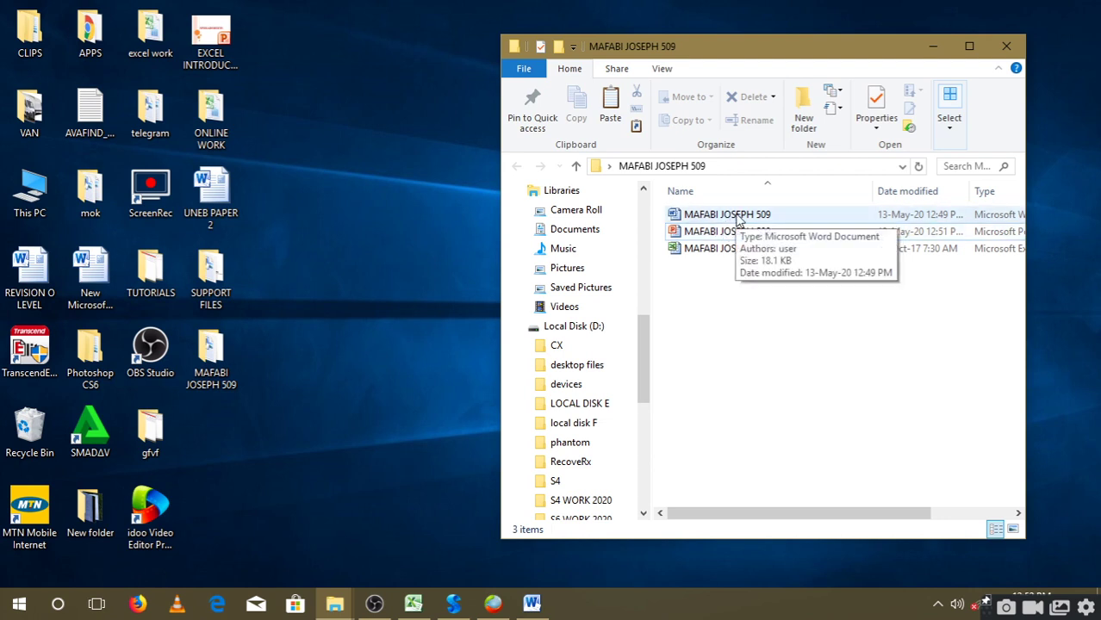
- Open the renamed Word document and place the cursor after 'Atmospheric humidity.'
double_click(736, 217)
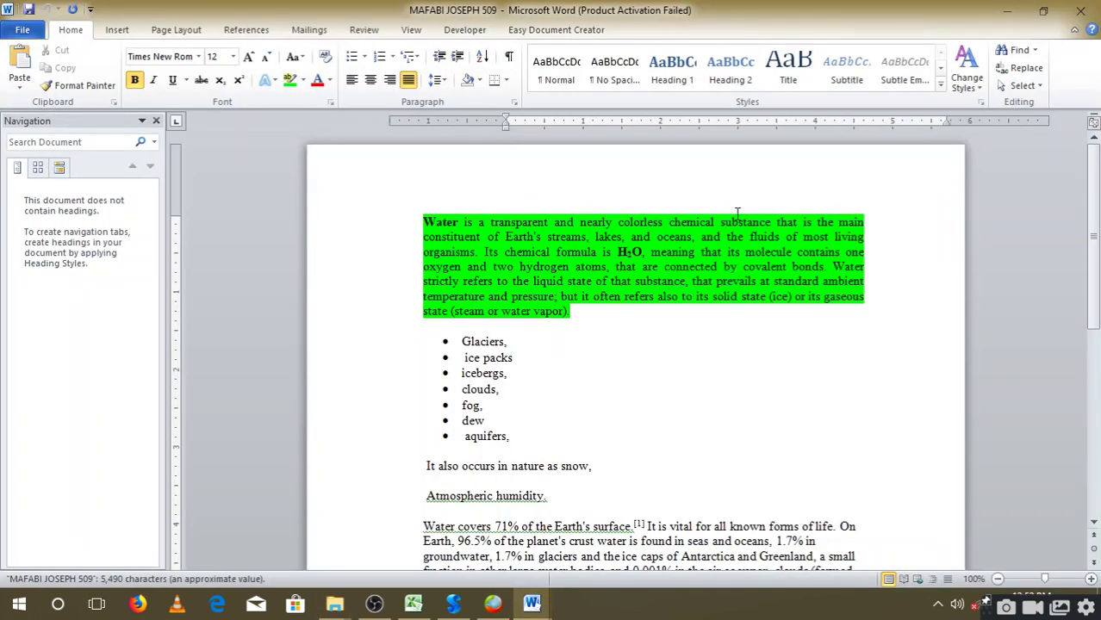
scroll(527, 428, "down", 3)
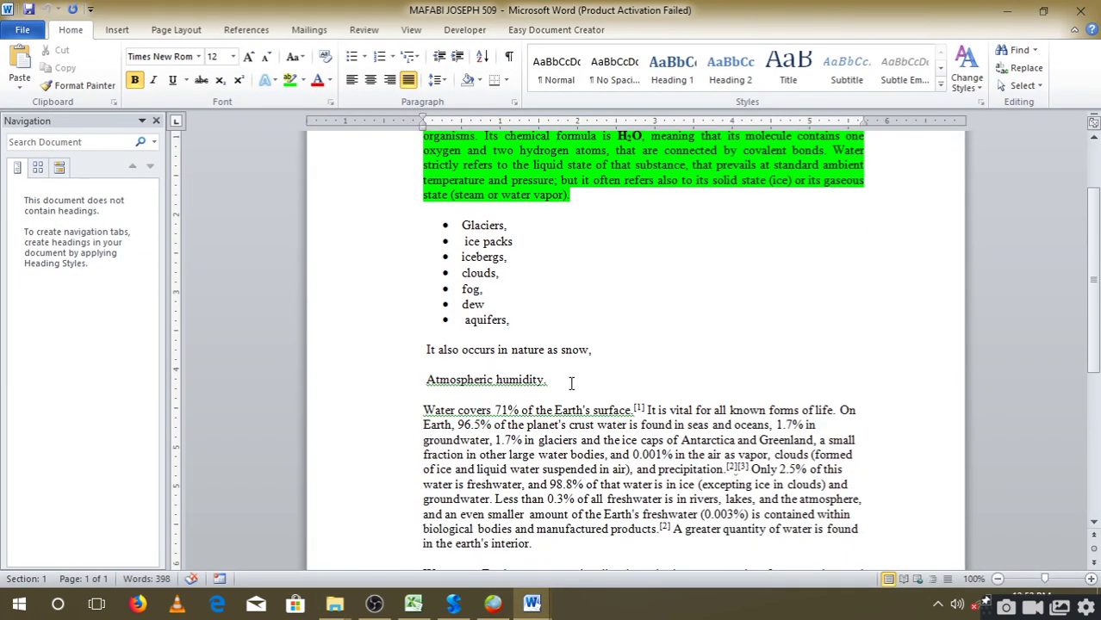
left_click(571, 383)
- Insert the stmm1 cup picture from Desktop > SUPPORT FILES
left_click(122, 31)
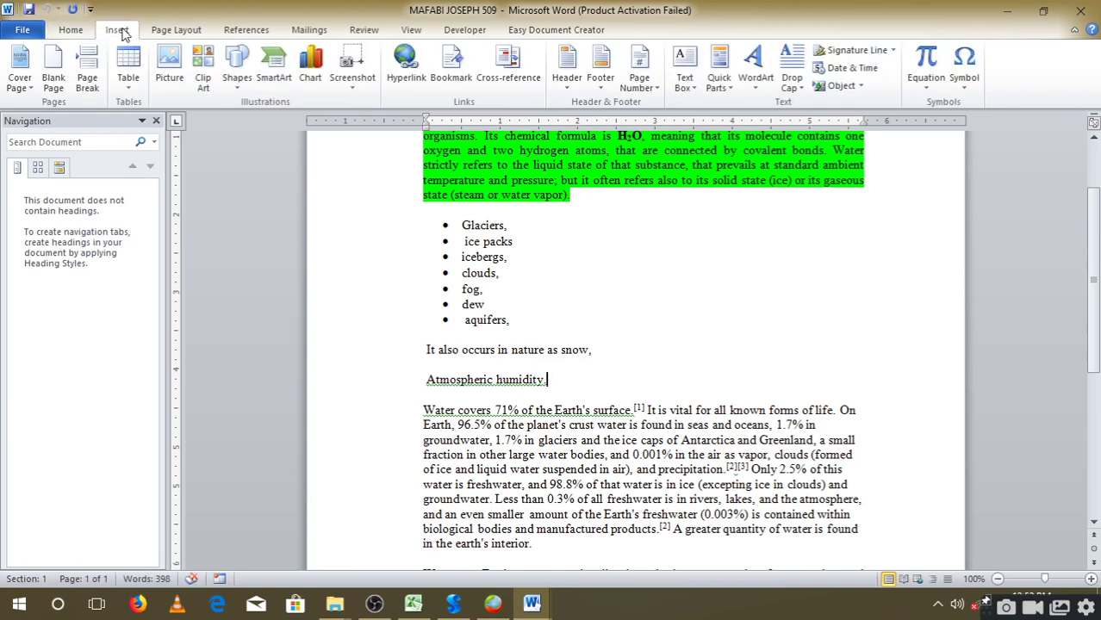
left_click(170, 65)
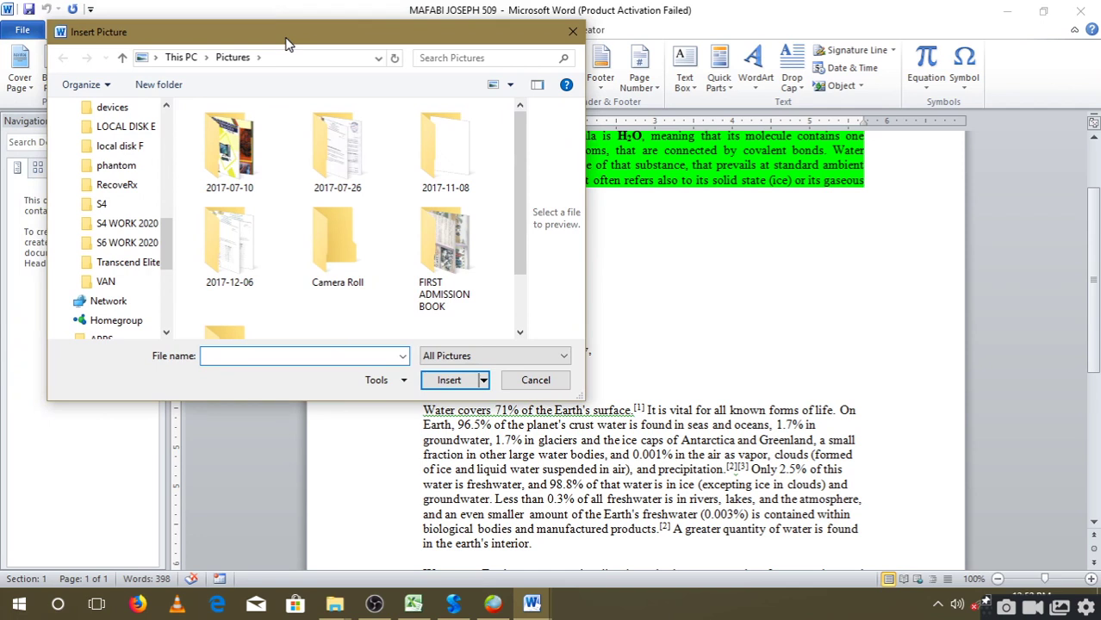
left_click_drag(244, 24, 313, 67)
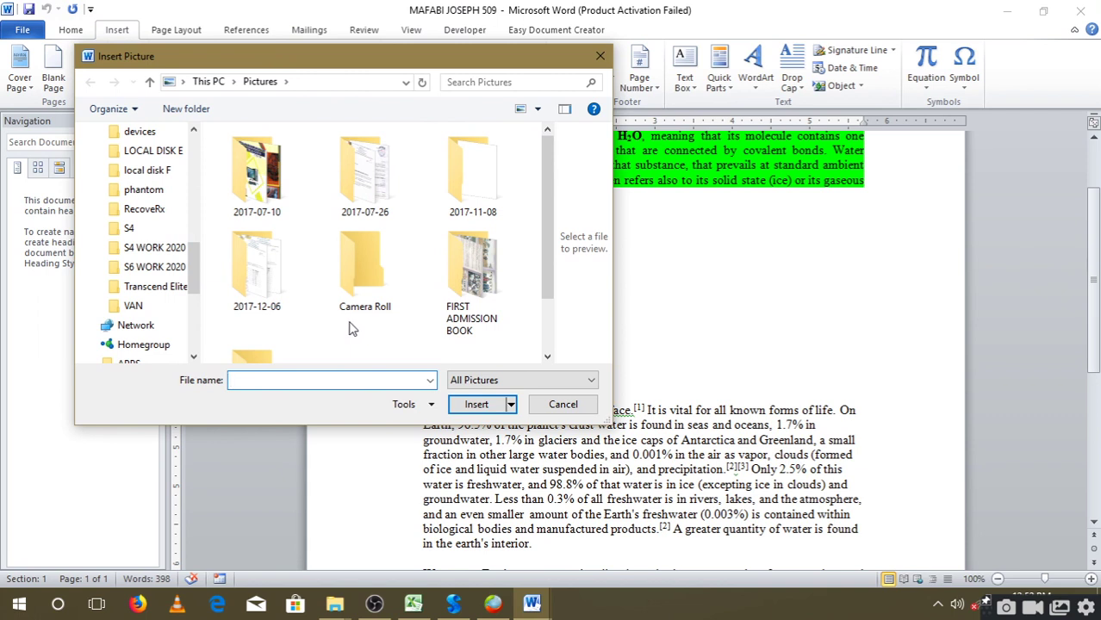
left_click_drag(192, 264, 194, 195)
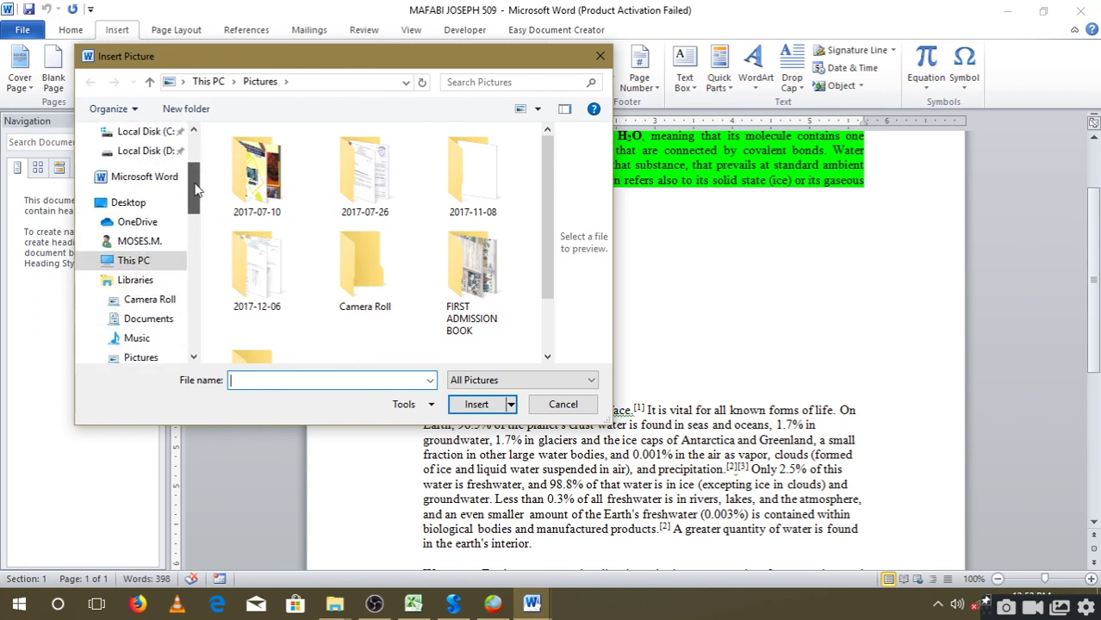
left_click(127, 202)
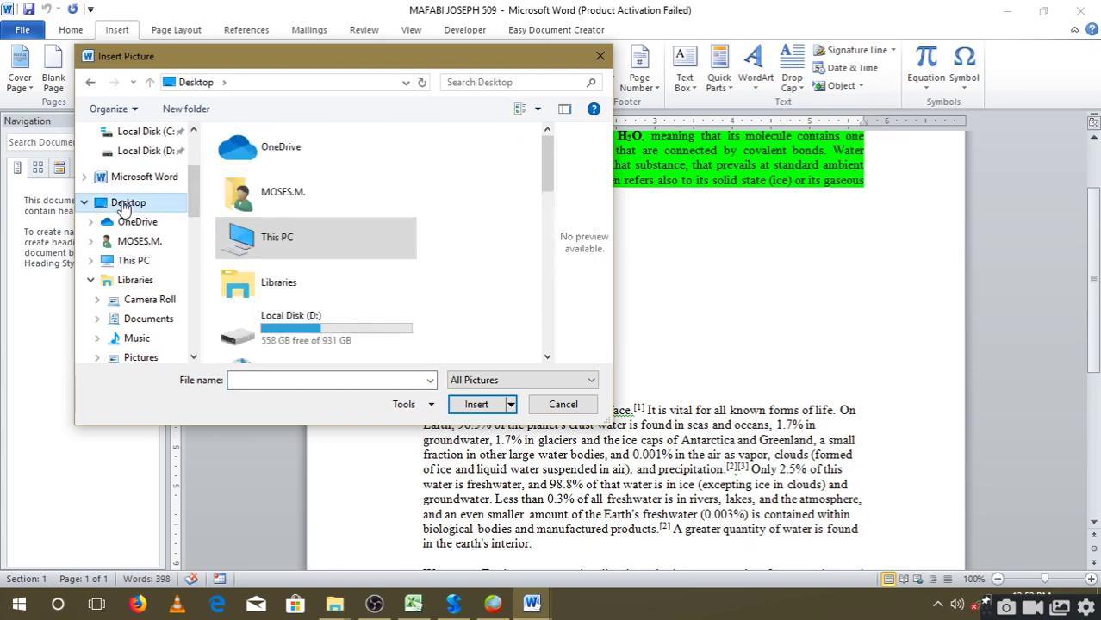
scroll(546, 172, "down", 1)
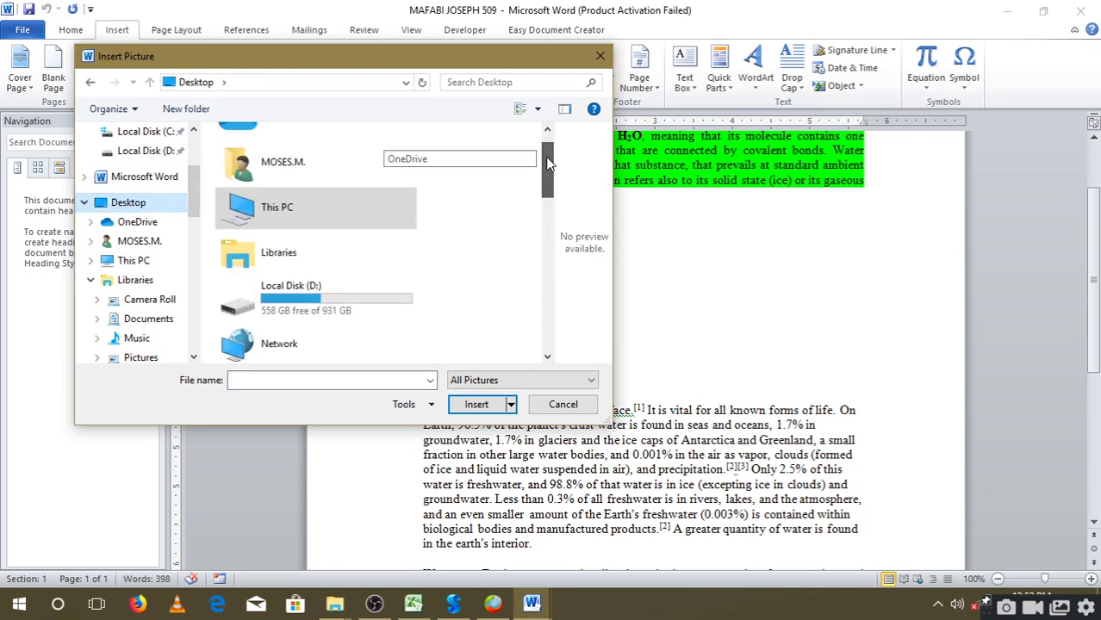
scroll(544, 188, "down", 3)
scroll(431, 206, "down", 3)
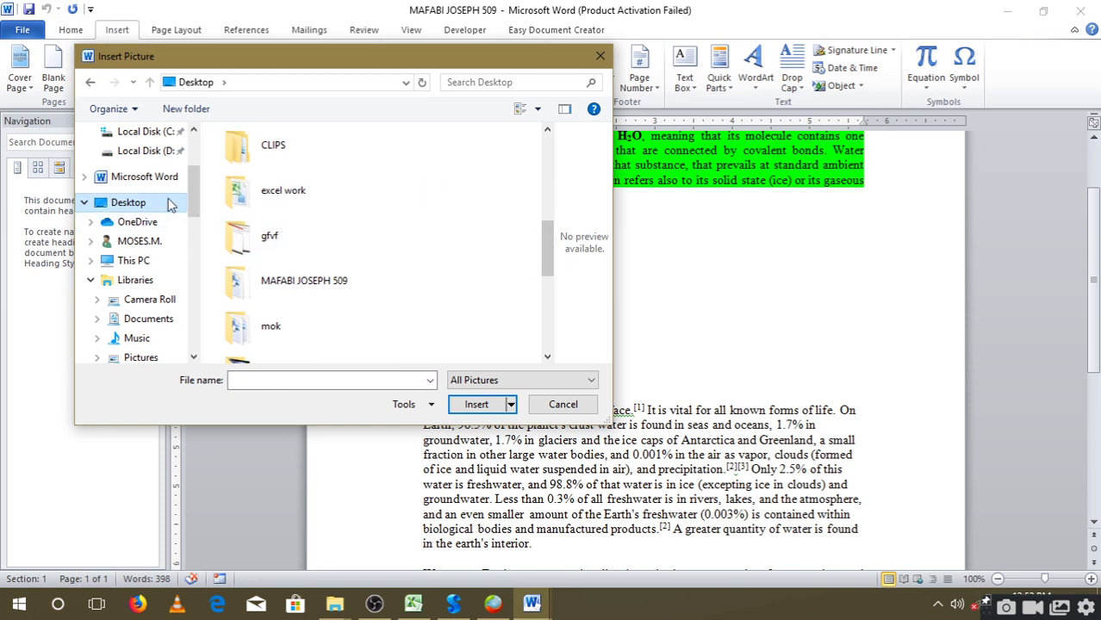
left_click_drag(546, 242, 540, 297)
double_click(290, 284)
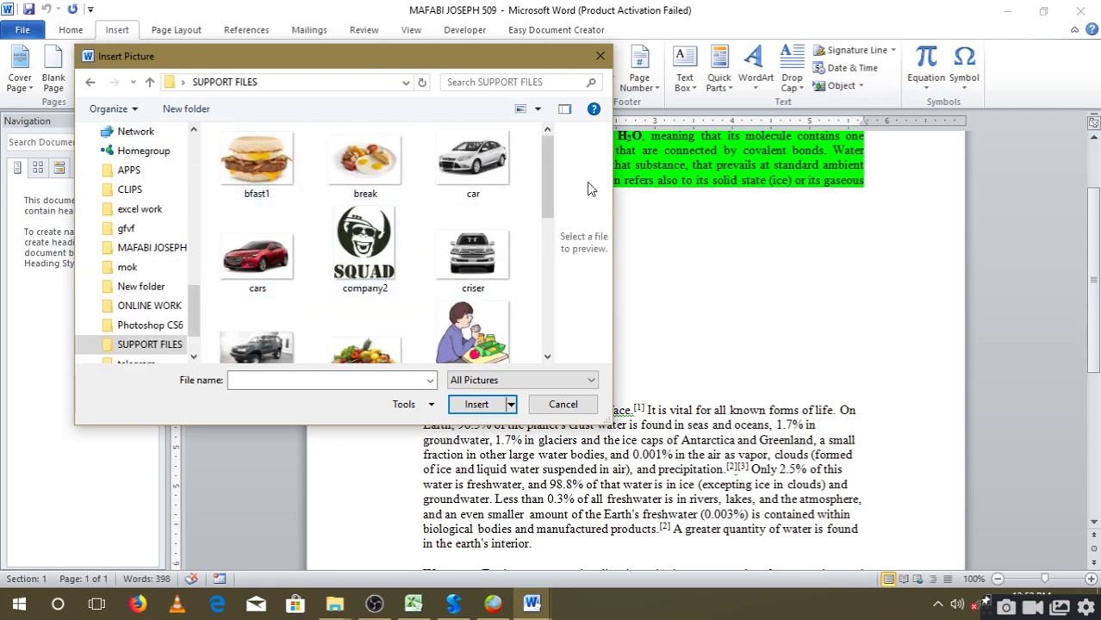
left_click_drag(541, 161, 539, 298)
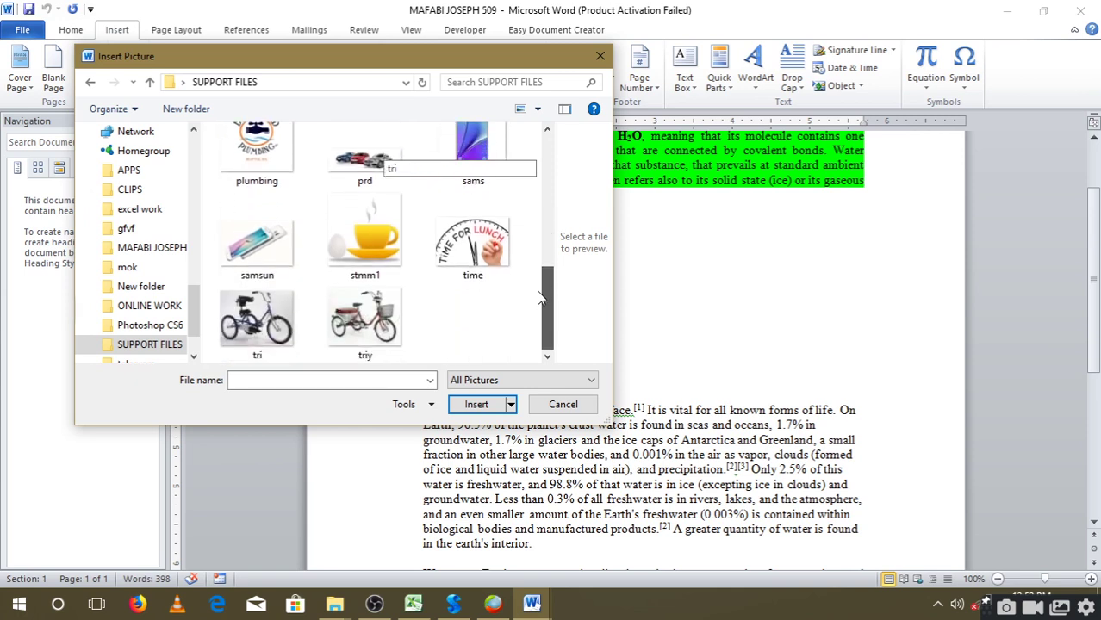
left_click(371, 236)
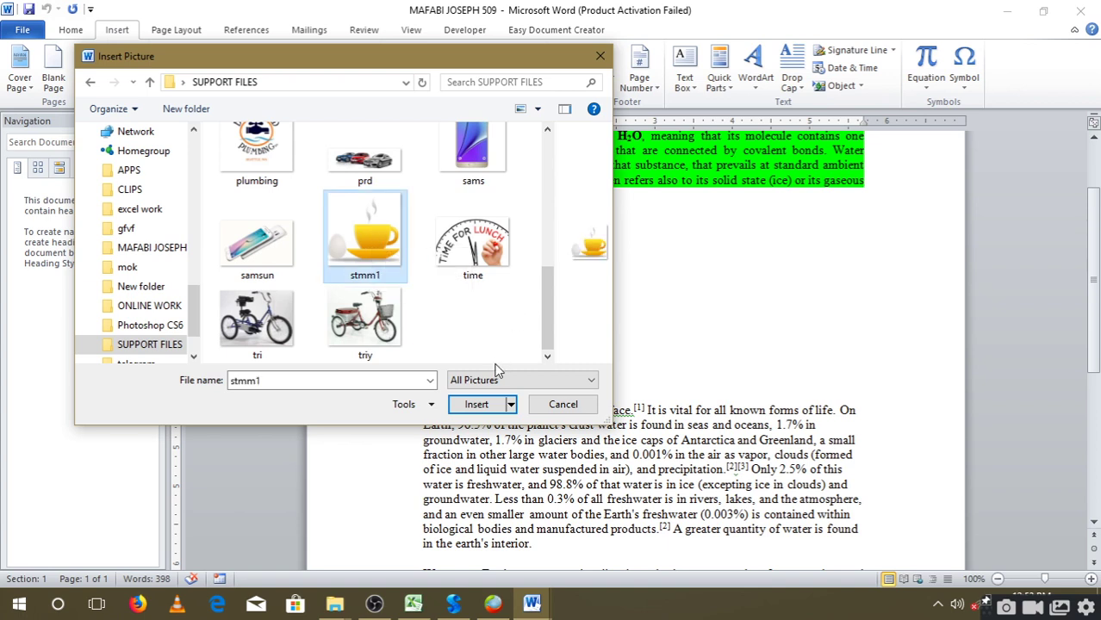
left_click(476, 405)
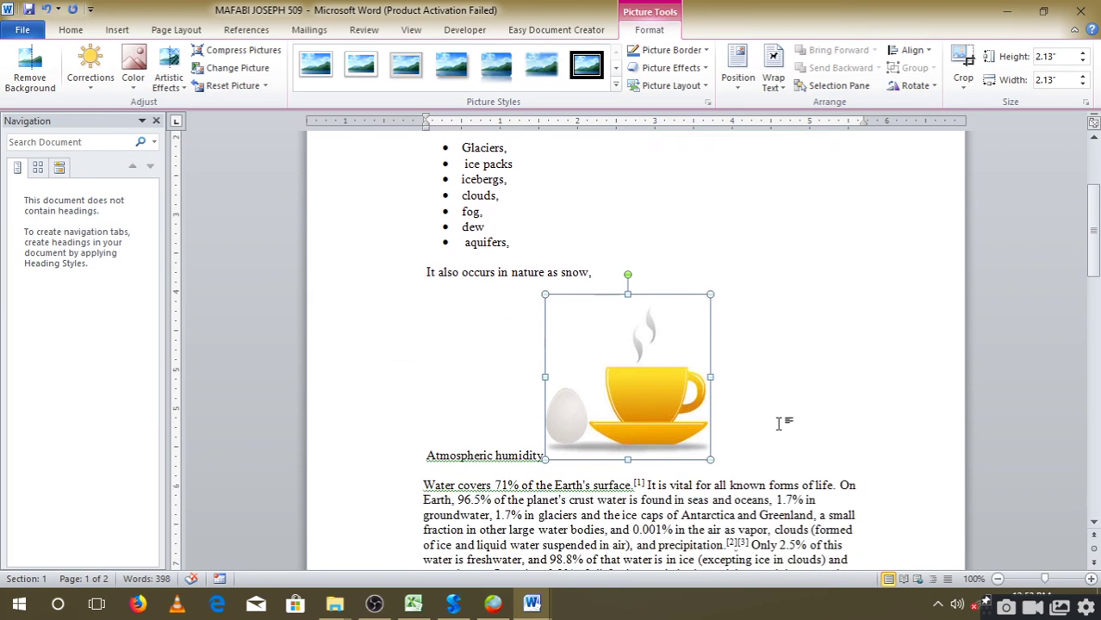
- Save the document and close Word
scroll(779, 422, "down", 2)
left_click(715, 237)
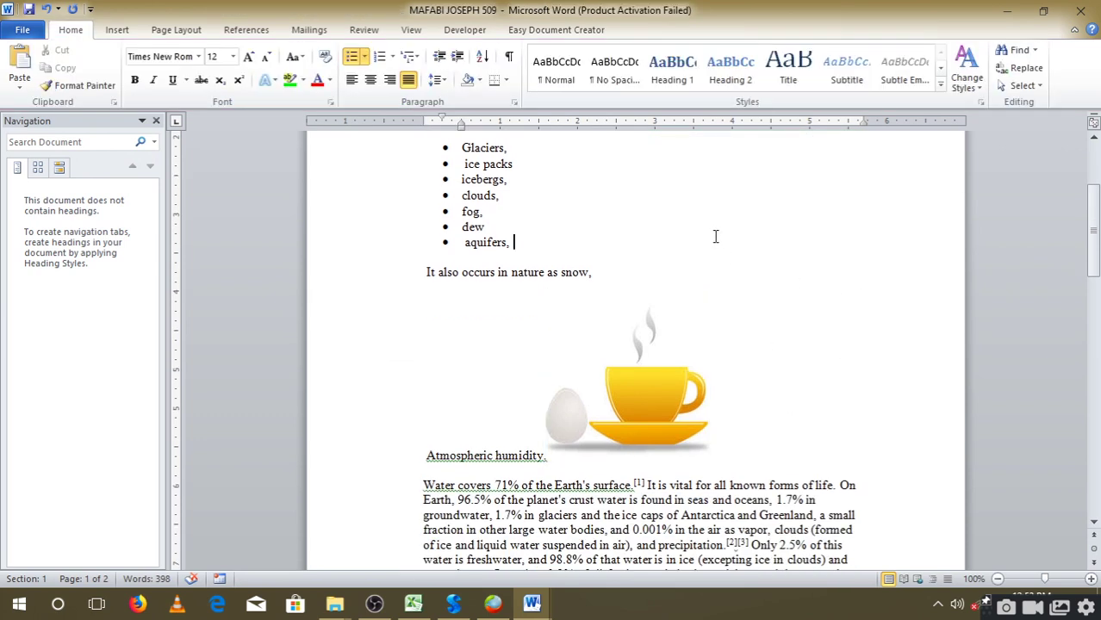
left_click(29, 9)
left_click(1079, 11)
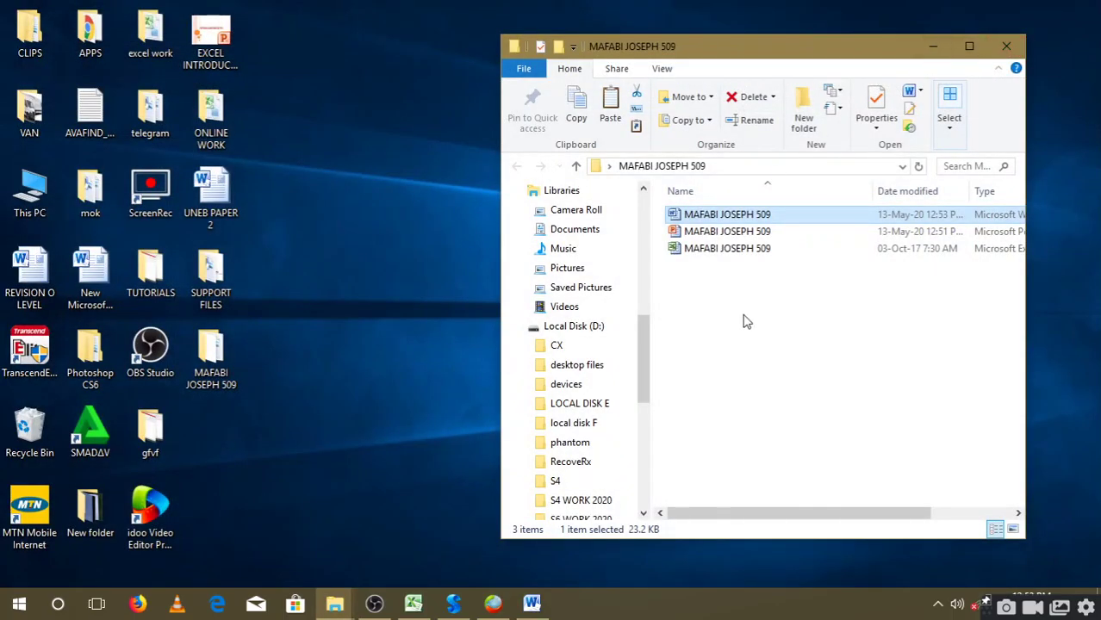